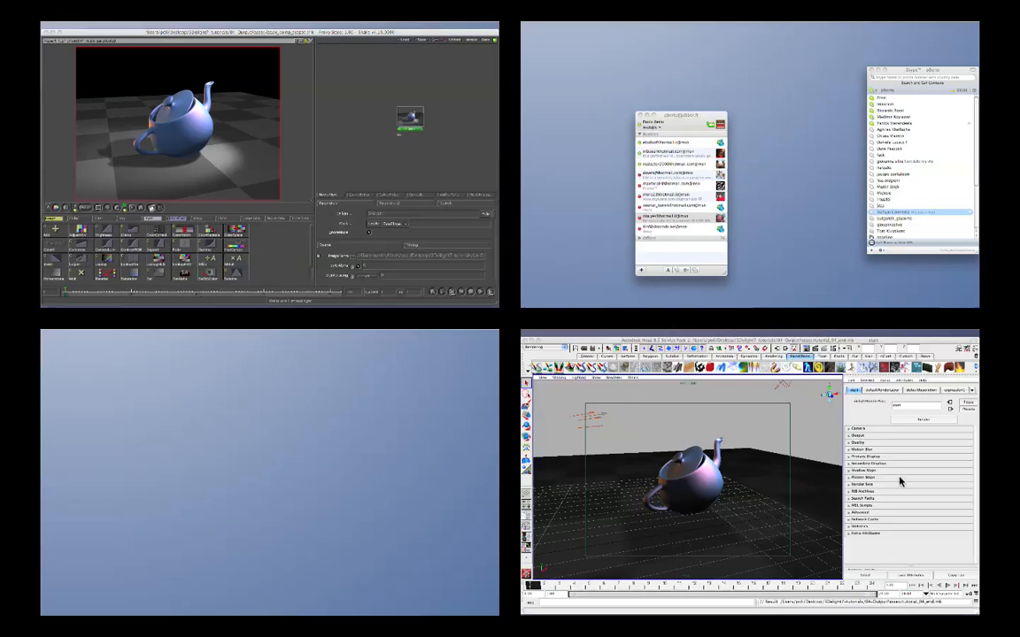
Switch to the Maya workspace, clear the object selection and select the 3Delight render pass named start.
{"action": "left_click", "coordinate": [514, 404]}
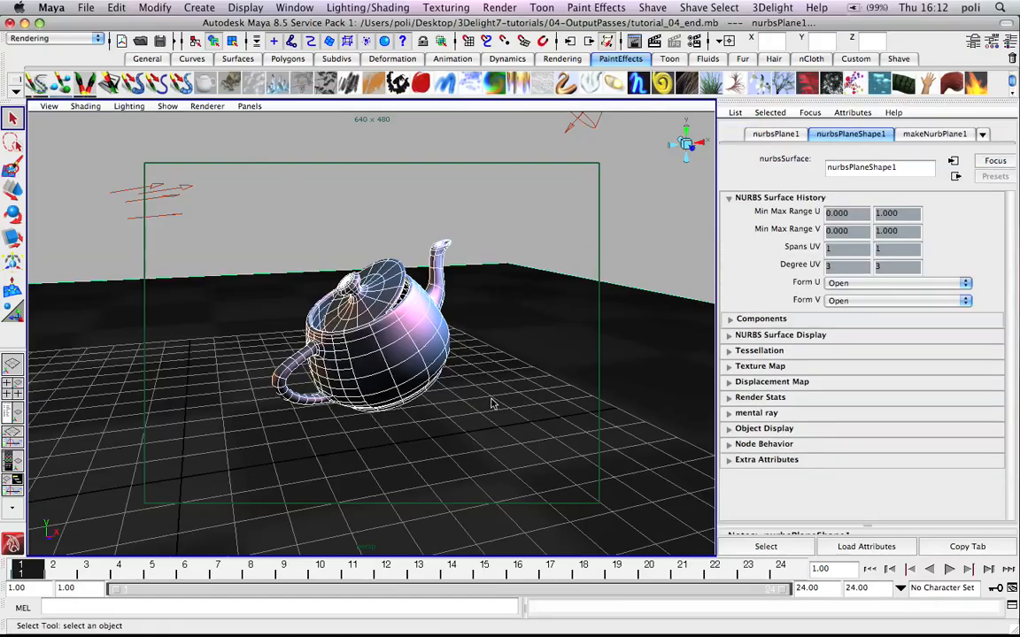
{"action": "left_click", "coordinate": [417, 212]}
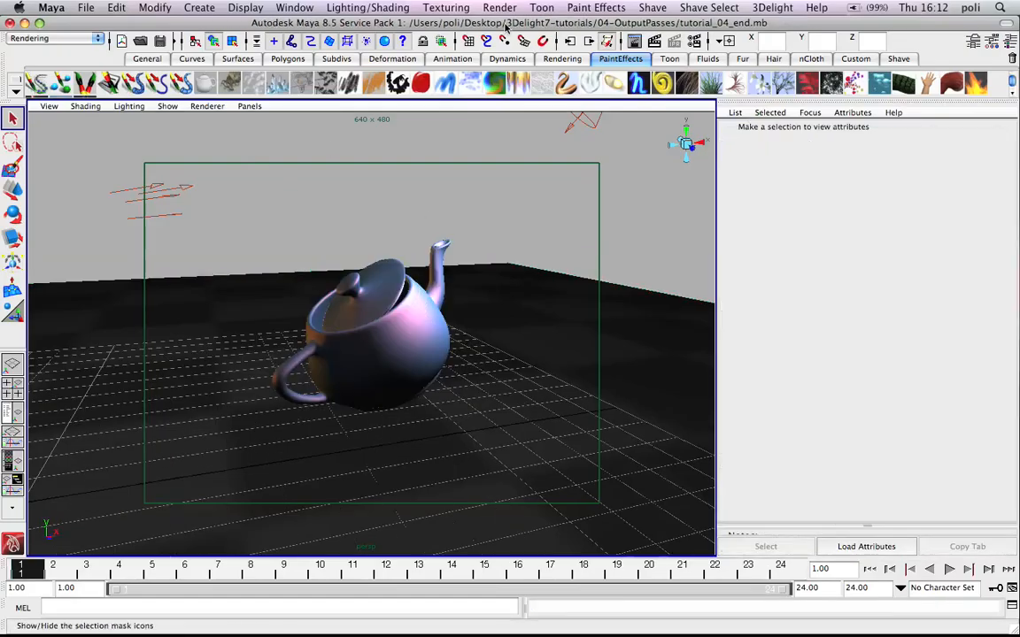
{"action": "left_click", "coordinate": [784, 7]}
{"action": "mouse_move", "coordinate": [802, 45]}
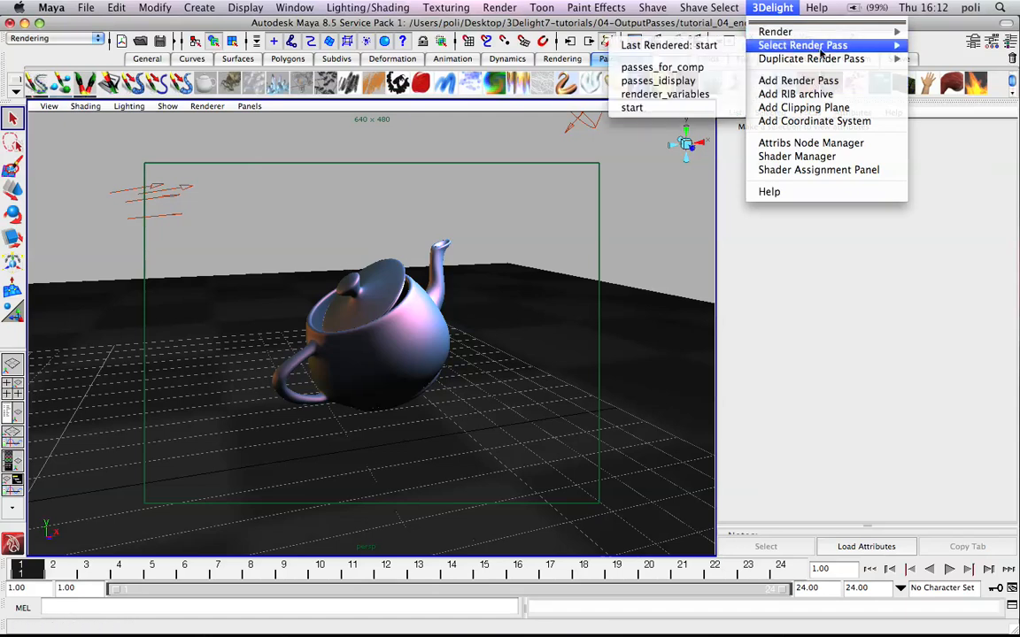
{"action": "left_click", "coordinate": [632, 107]}
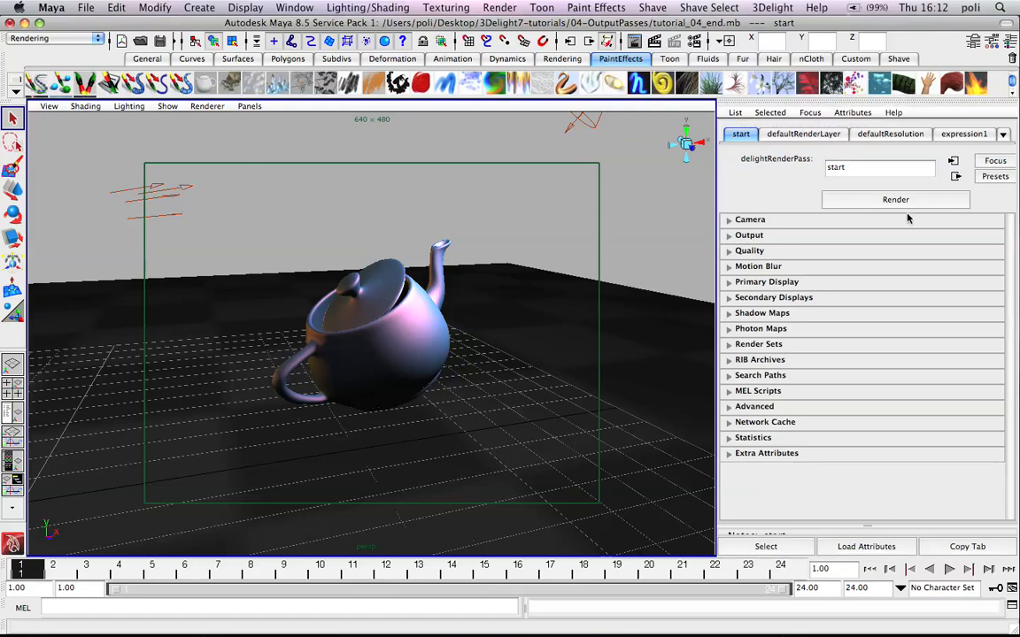
Expand the start pass's Primary Display and Secondary Displays settings and disable rendering of secondary displays.
{"action": "left_click", "coordinate": [767, 282]}
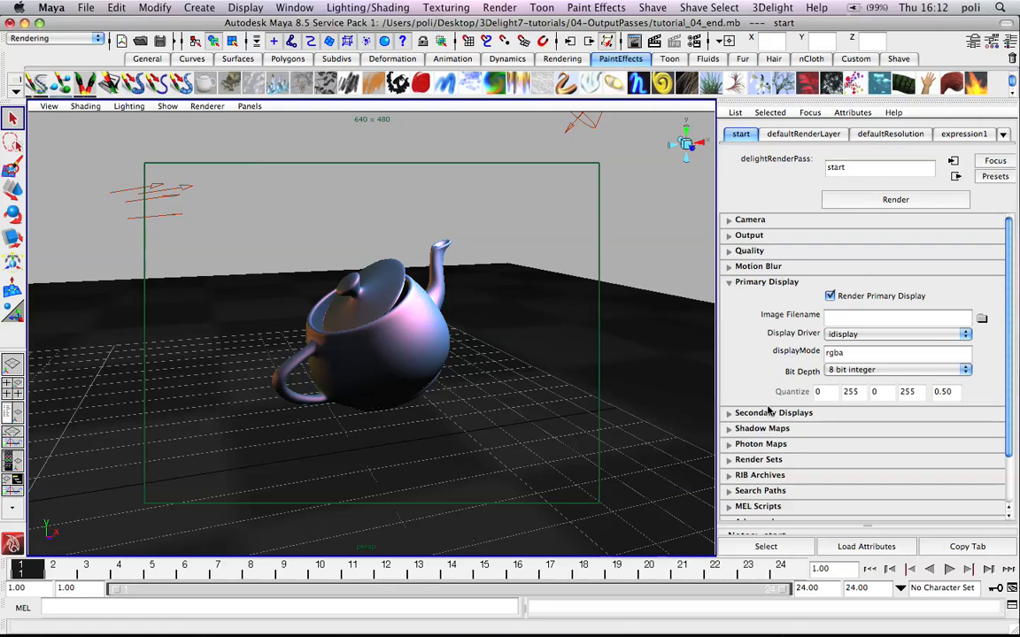
{"action": "left_click", "coordinate": [854, 413]}
{"action": "scroll", "coordinate": [895, 235], "scroll_direction": "down", "scroll_amount": 2}
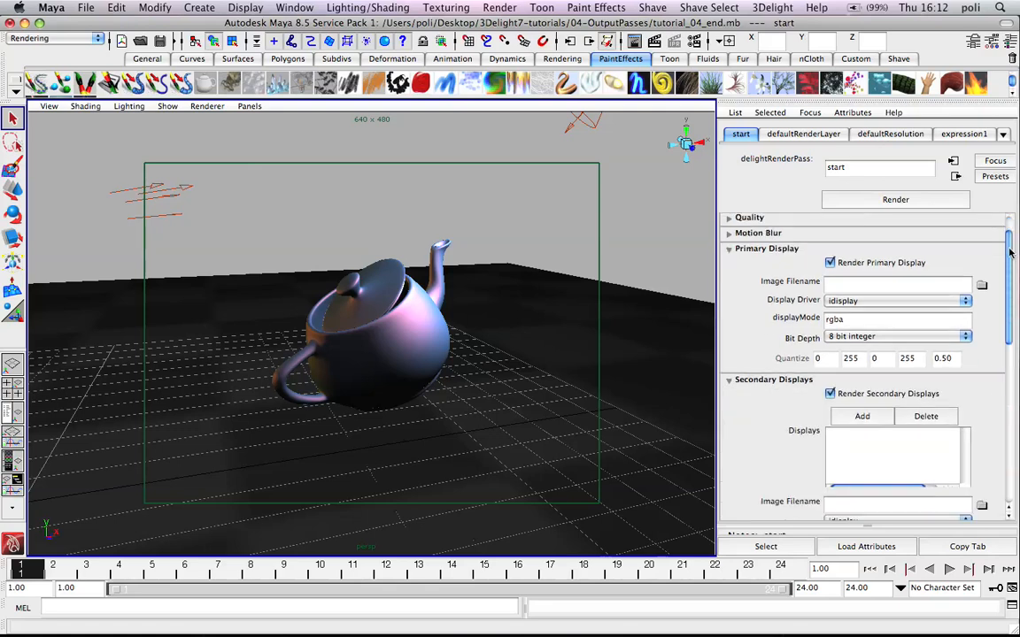
{"action": "left_click", "coordinate": [867, 395]}
{"action": "scroll", "coordinate": [908, 279], "scroll_direction": "down", "scroll_amount": 2}
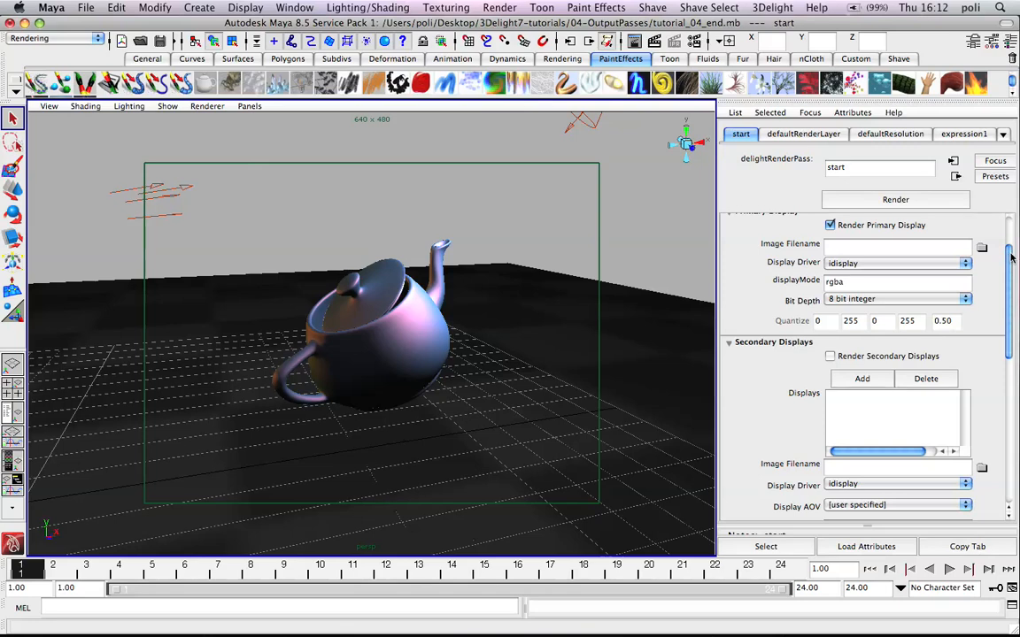
{"action": "scroll", "coordinate": [1010, 234], "scroll_direction": "up", "scroll_amount": 3}
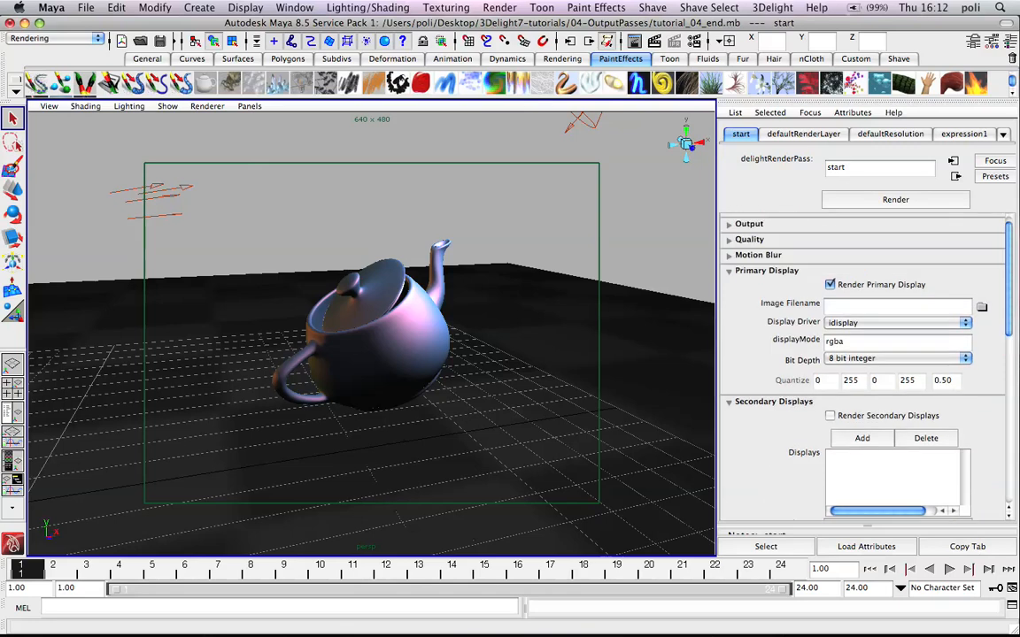
Render the start pass, view the result in i-display and close its window.
{"action": "left_click", "coordinate": [940, 202]}
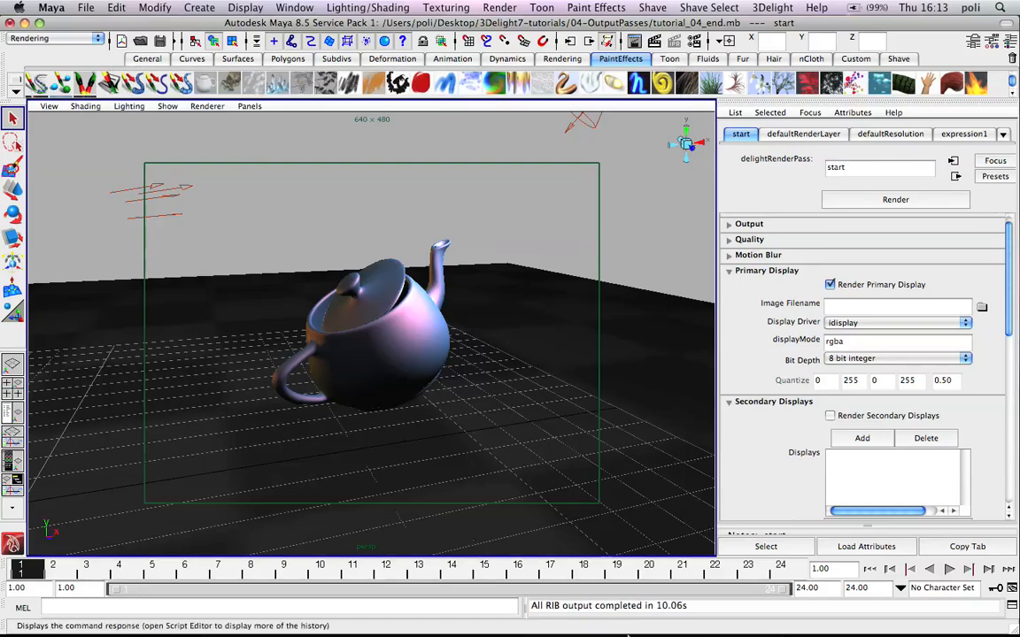
{"action": "mouse_move", "coordinate": [708, 631]}
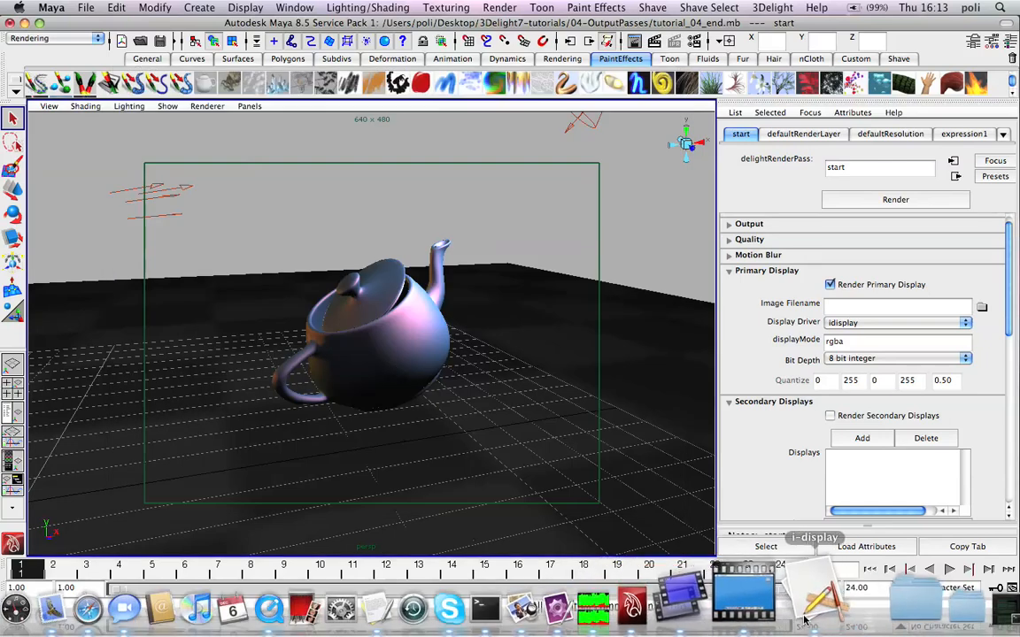
{"action": "left_click", "coordinate": [816, 609]}
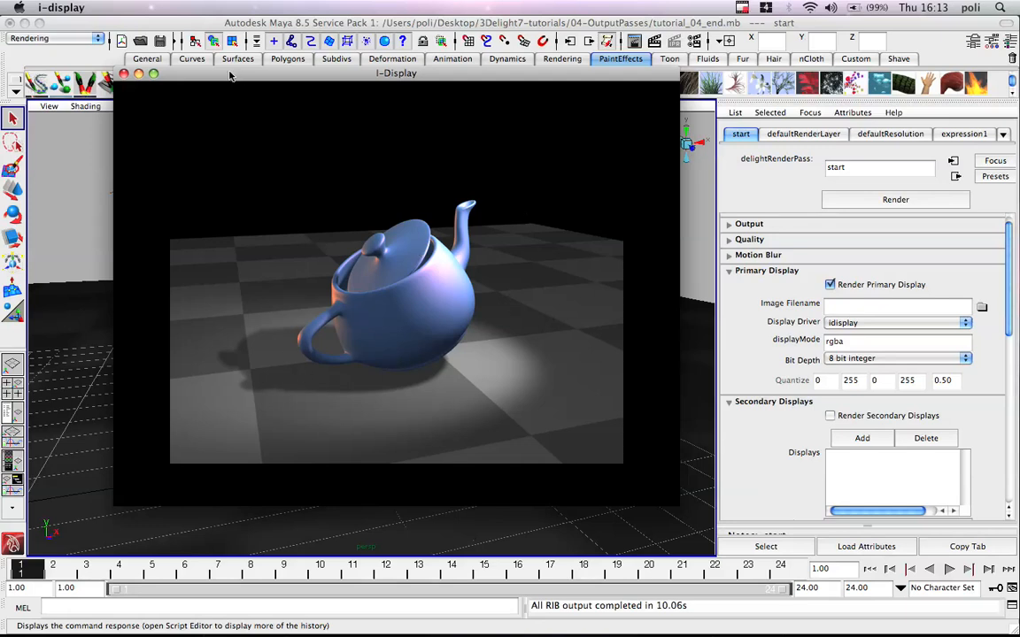
{"action": "left_click", "coordinate": [125, 73]}
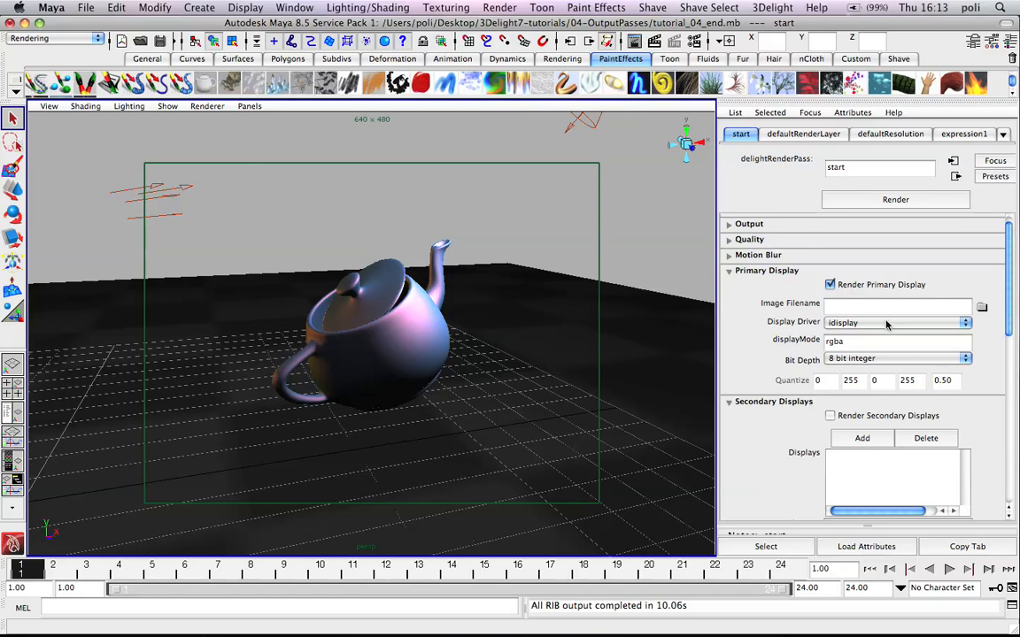
Set the primary display driver to tiff and the image filename to beauty.#.tif, keep rgba mode, and render the pass.
{"action": "left_click", "coordinate": [912, 323]}
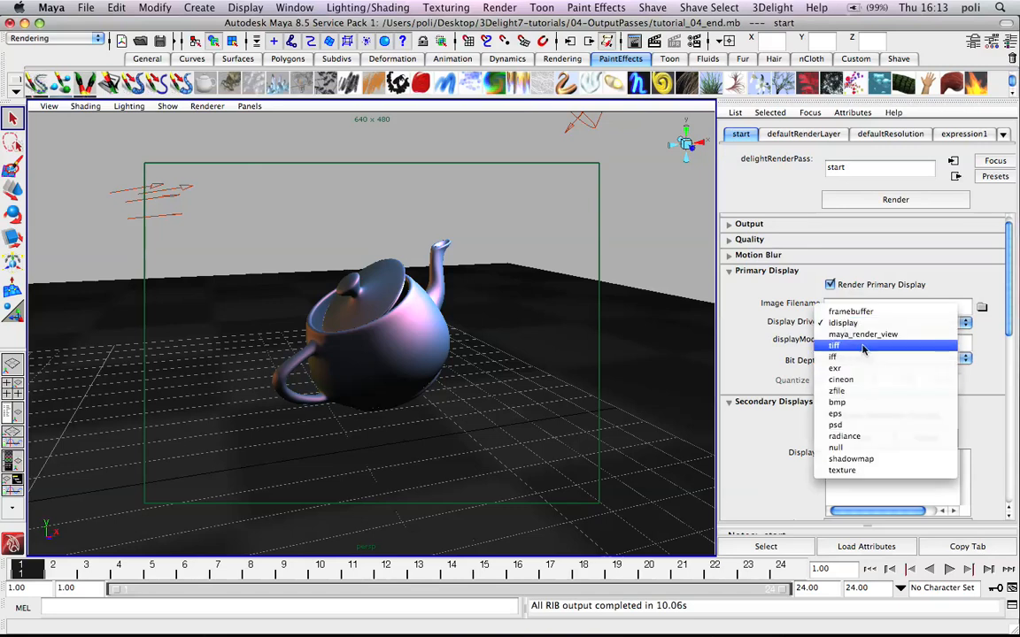
{"action": "left_click", "coordinate": [863, 347]}
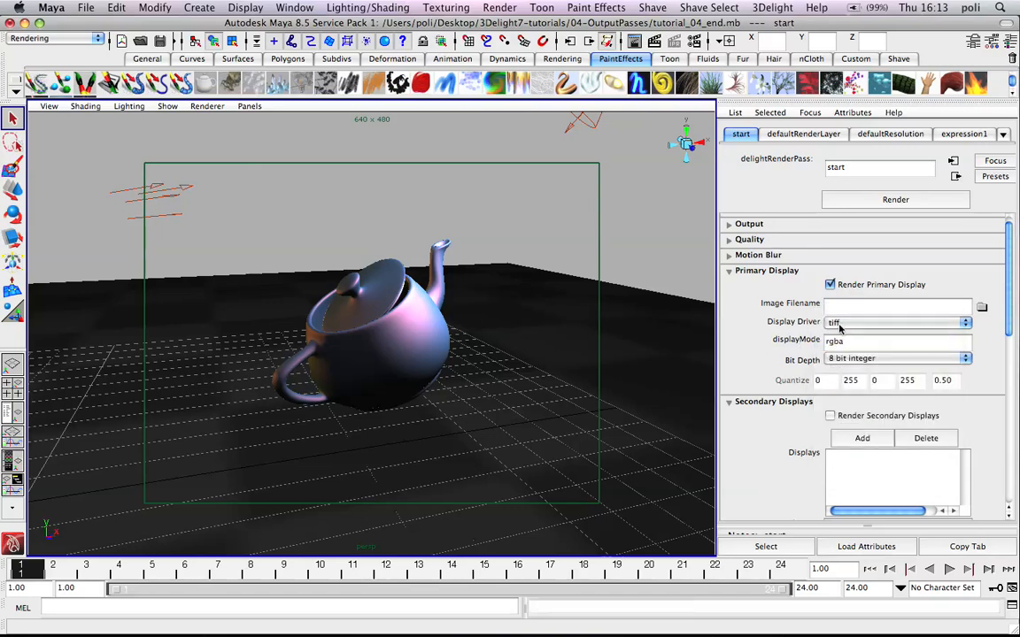
{"action": "left_click", "coordinate": [841, 323]}
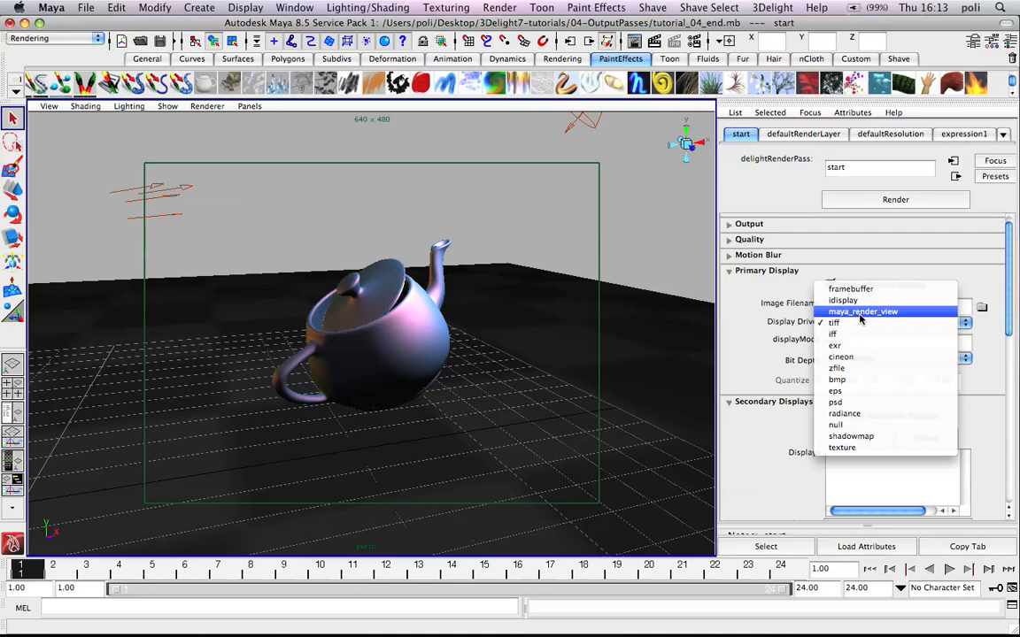
{"action": "left_click", "coordinate": [836, 322]}
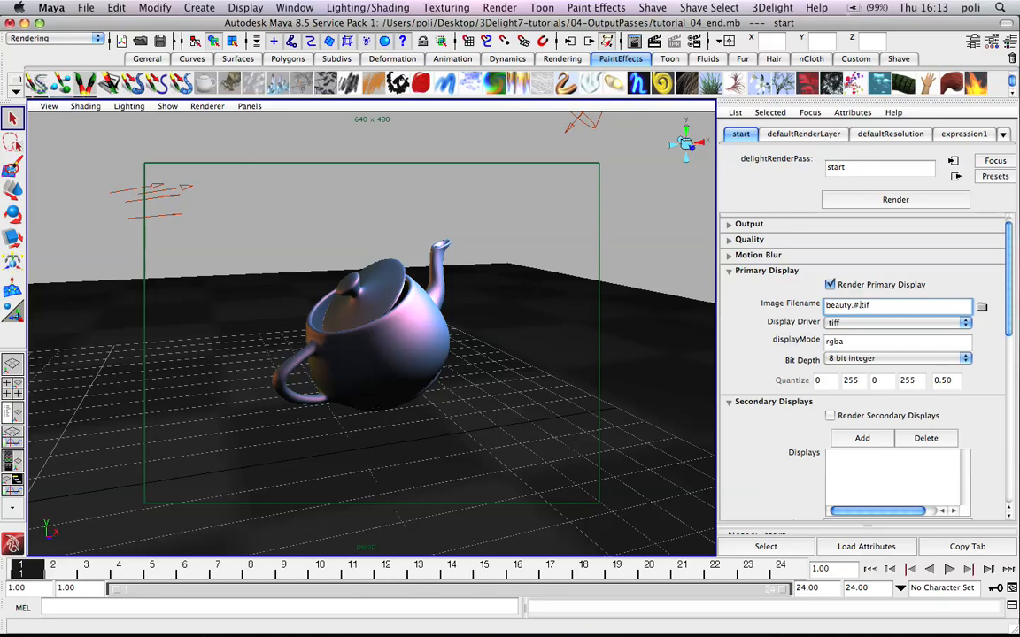
{"action": "left_click", "coordinate": [850, 342]}
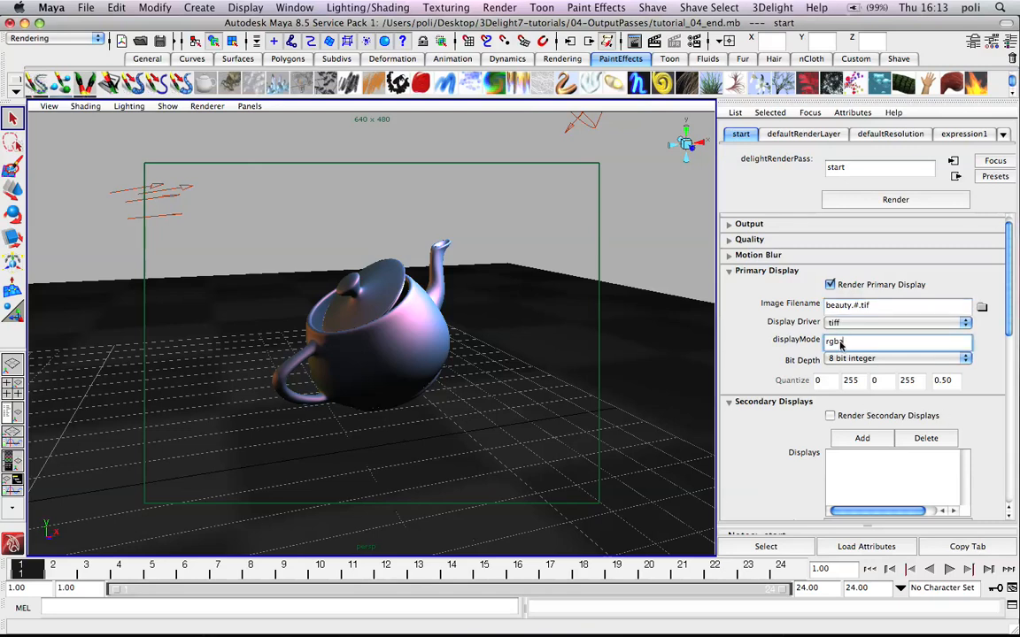
{"action": "left_click", "coordinate": [801, 196]}
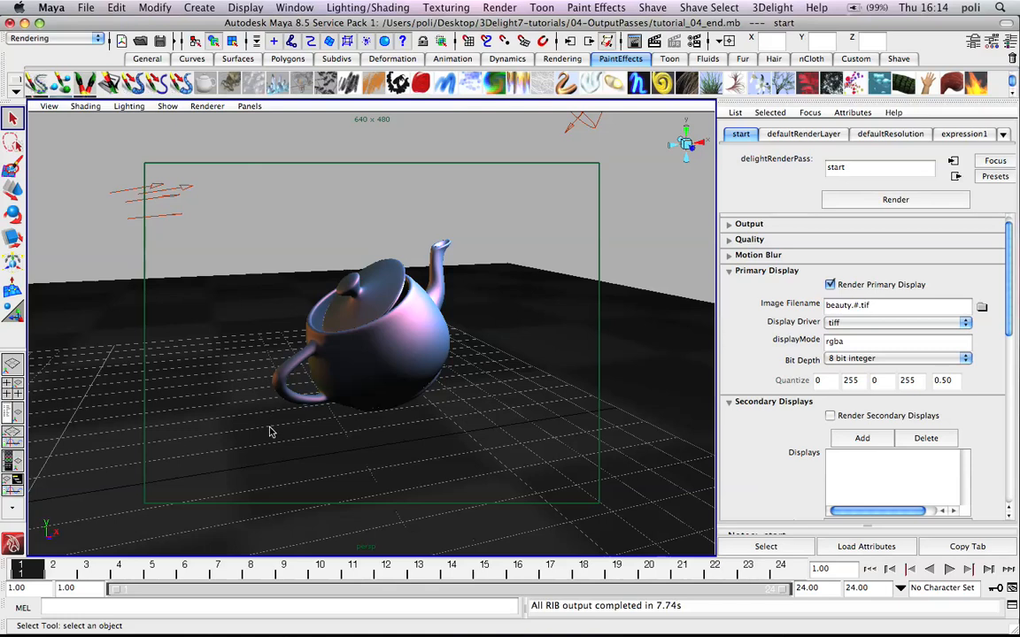
Switch to Finder, browse to 3Delight7-tutorials/04-OutputPasses, and open beauty.0001.tif with Shake.
{"action": "key", "text": "F8"}
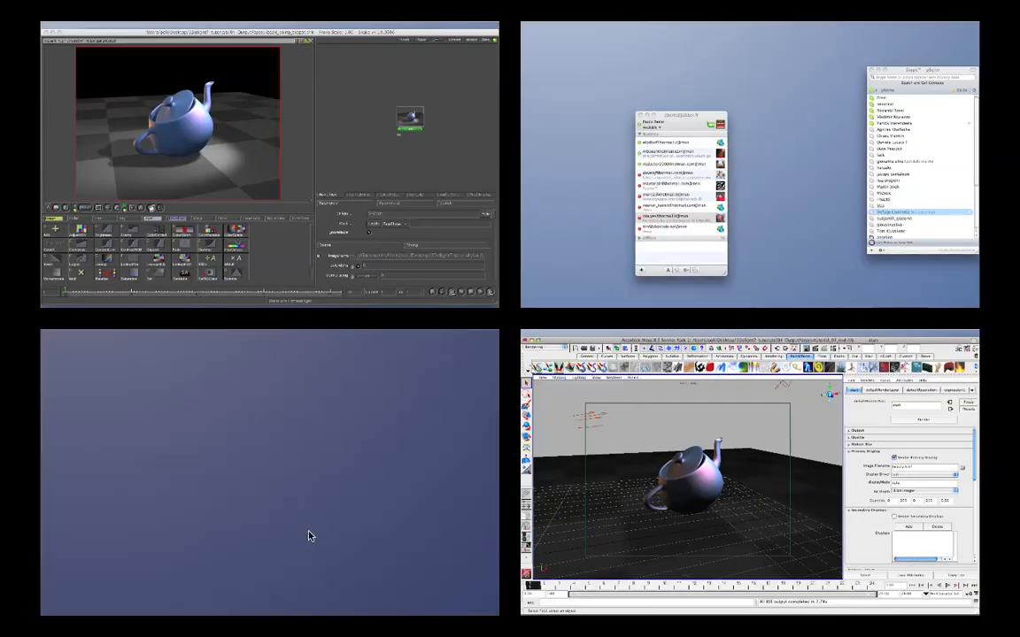
{"action": "left_click", "coordinate": [310, 534]}
{"action": "left_click", "coordinate": [22, 593]}
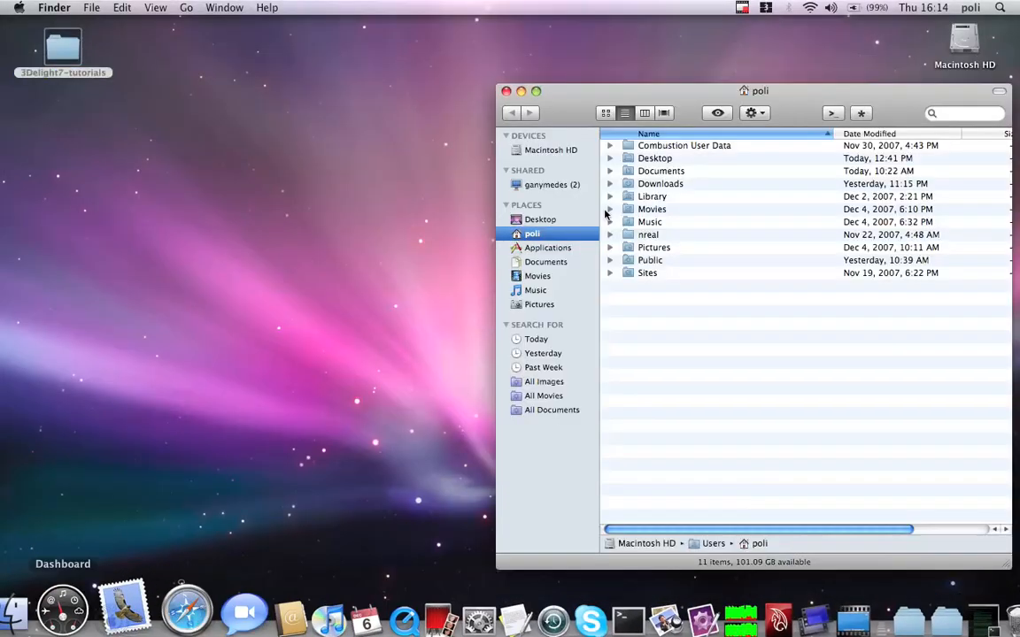
{"action": "double_click", "coordinate": [63, 51]}
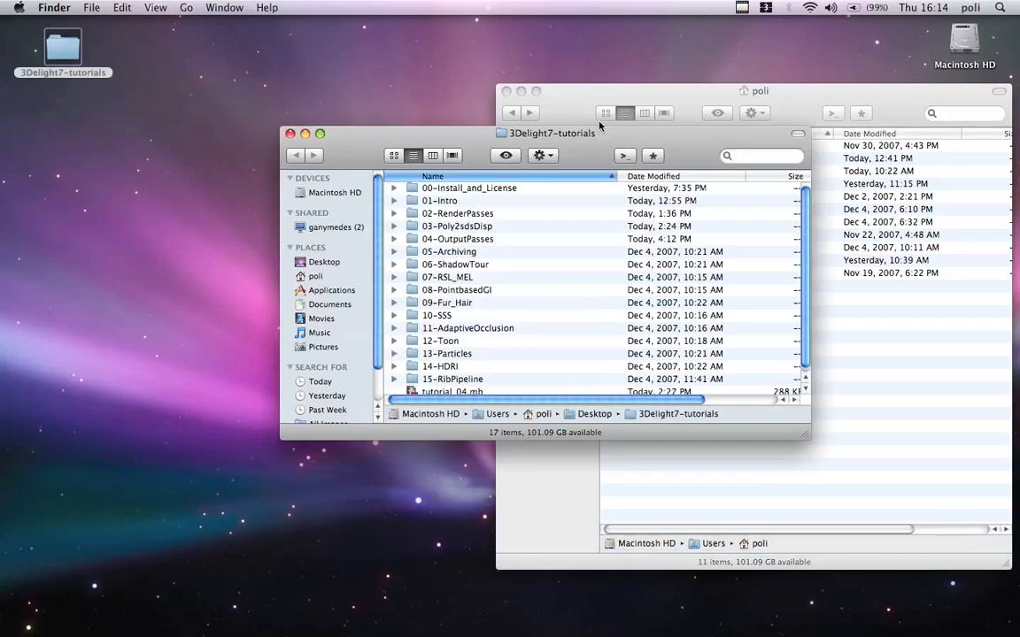
{"action": "double_click", "coordinate": [447, 239]}
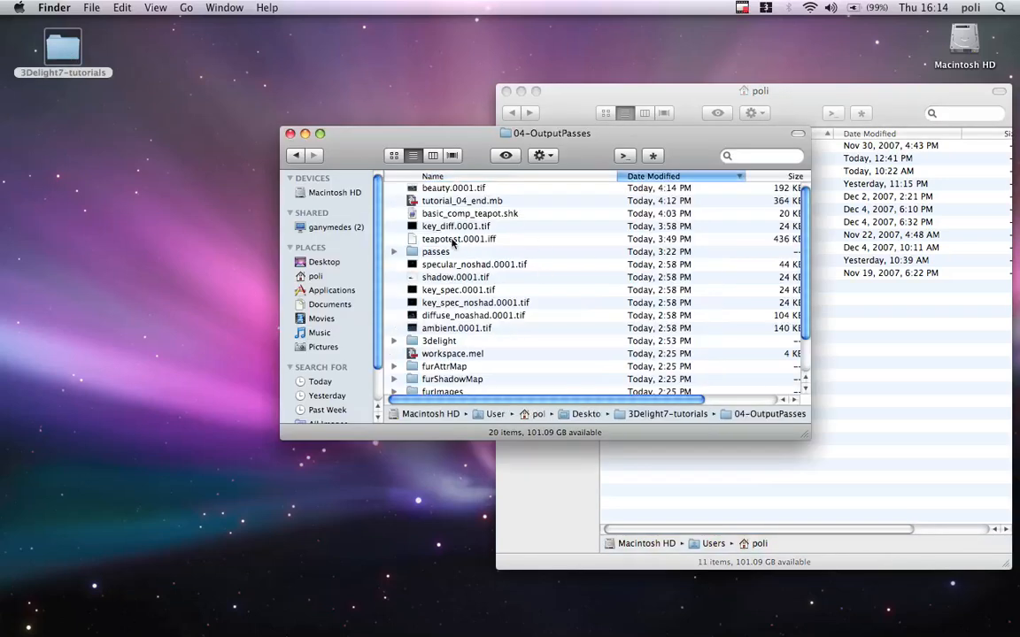
{"action": "left_click", "coordinate": [464, 189]}
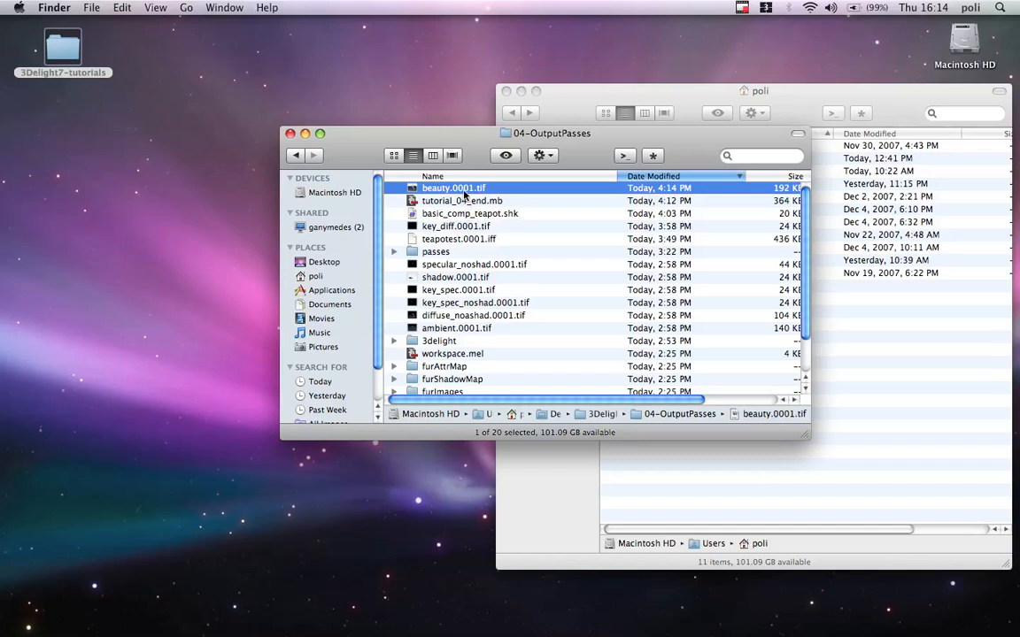
{"action": "right_click", "coordinate": [459, 185]}
{"action": "mouse_move", "coordinate": [486, 209]}
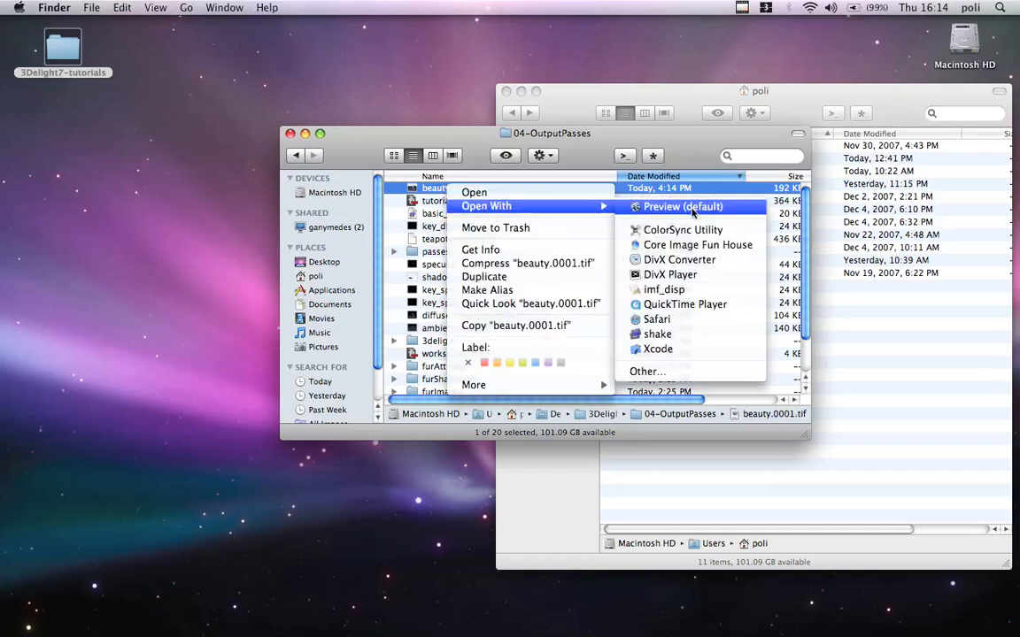
{"action": "left_click", "coordinate": [700, 337]}
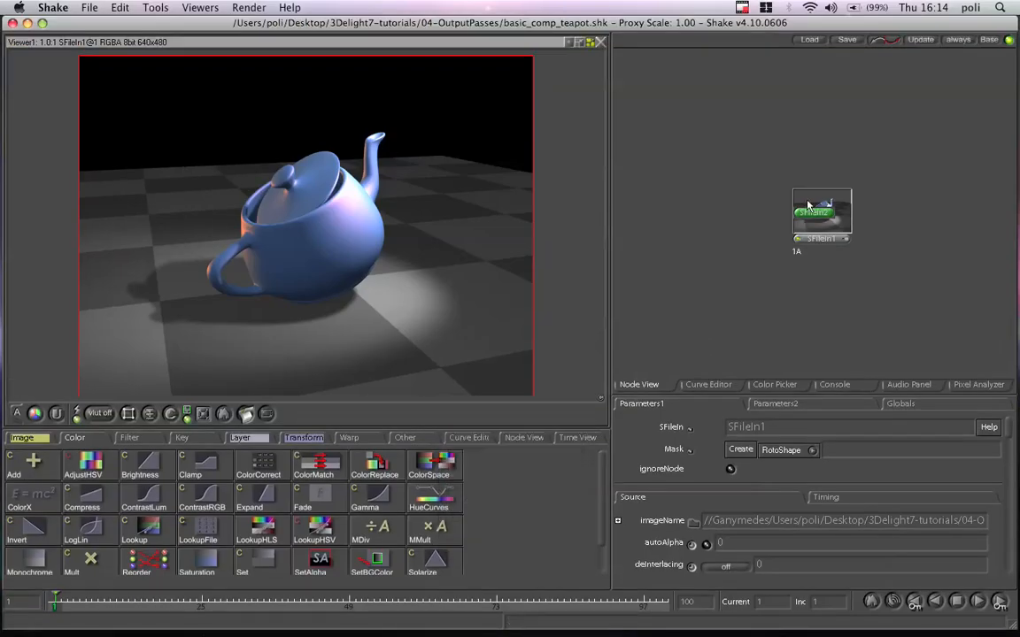
Move the new SFileIn2 node beside SFileIn1, load it in the viewer, delete SFileIn1, and check the remaining node's image path.
{"action": "left_click_drag", "start_coordinate": [791, 195], "coordinate": [745, 214]}
{"action": "double_click", "coordinate": [745, 214]}
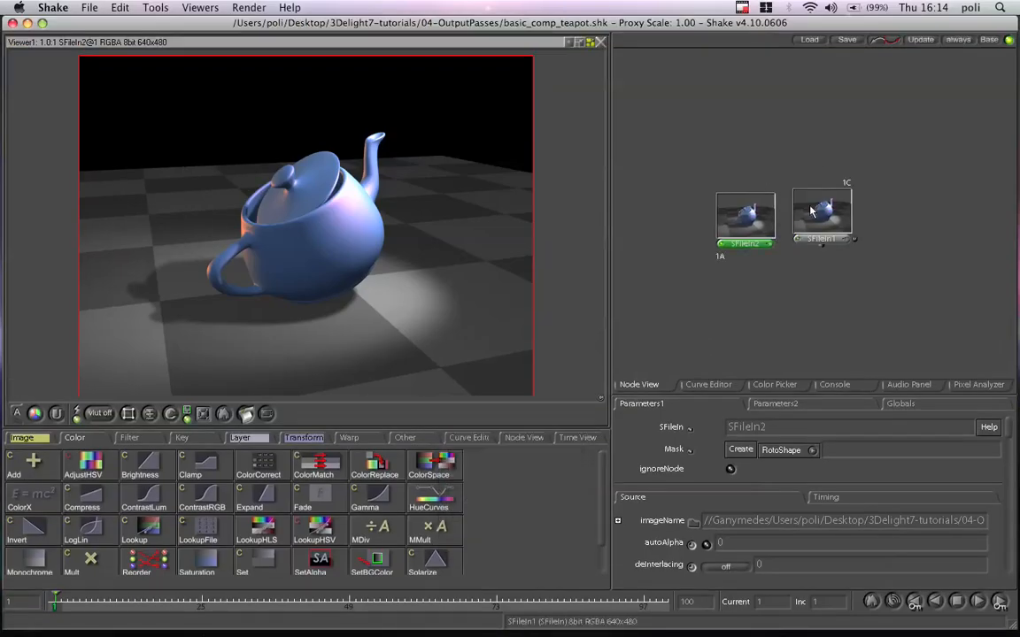
{"action": "left_click_drag", "start_coordinate": [826, 159], "coordinate": [841, 269]}
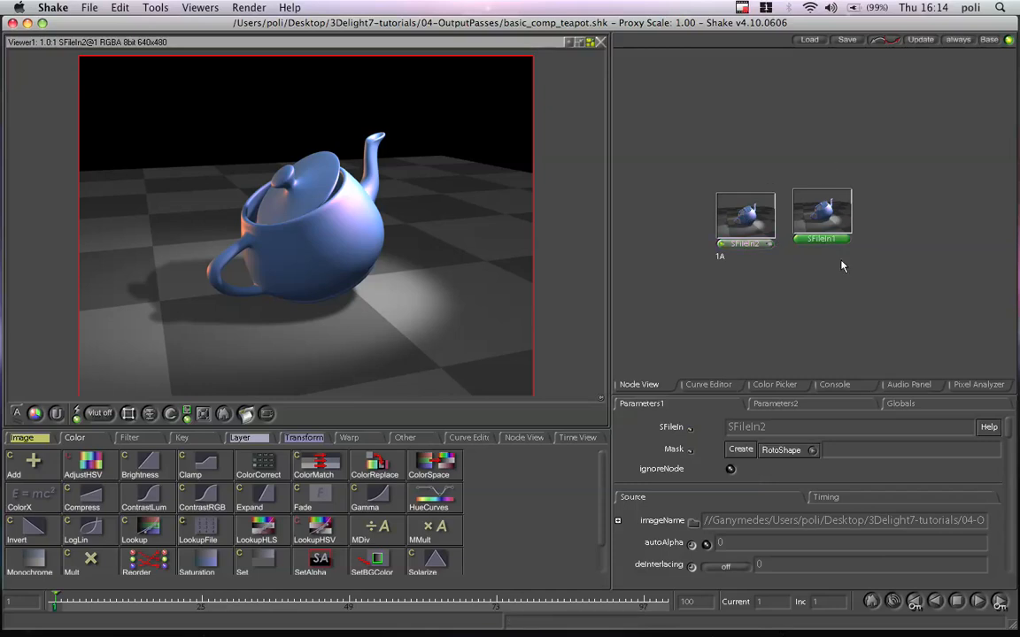
{"action": "key", "text": "Delete"}
{"action": "left_click", "coordinate": [731, 230]}
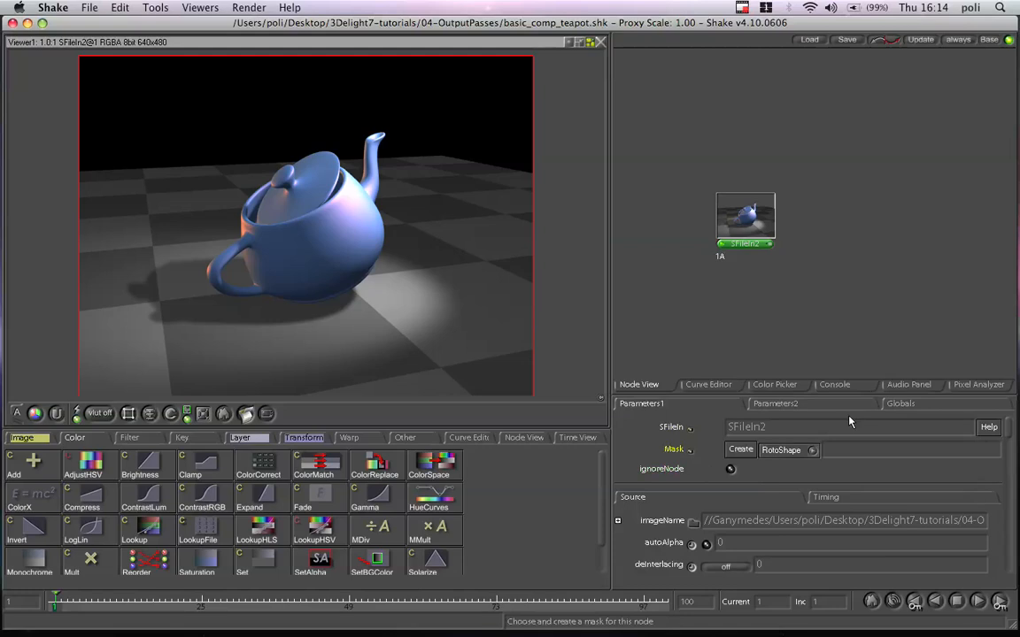
{"action": "left_click", "coordinate": [941, 522]}
{"action": "left_click", "coordinate": [939, 523]}
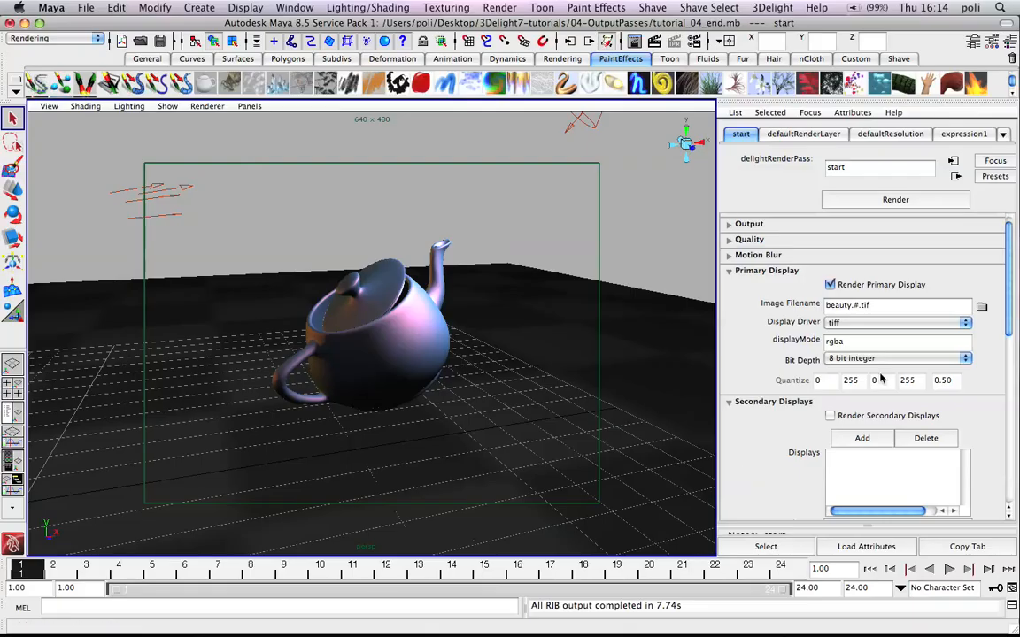
Switch back to Maya and set the start pass's primary display driver to idisplay.
{"action": "scroll", "coordinate": [908, 265], "scroll_direction": "down", "scroll_amount": 3}
{"action": "left_click", "coordinate": [890, 266]}
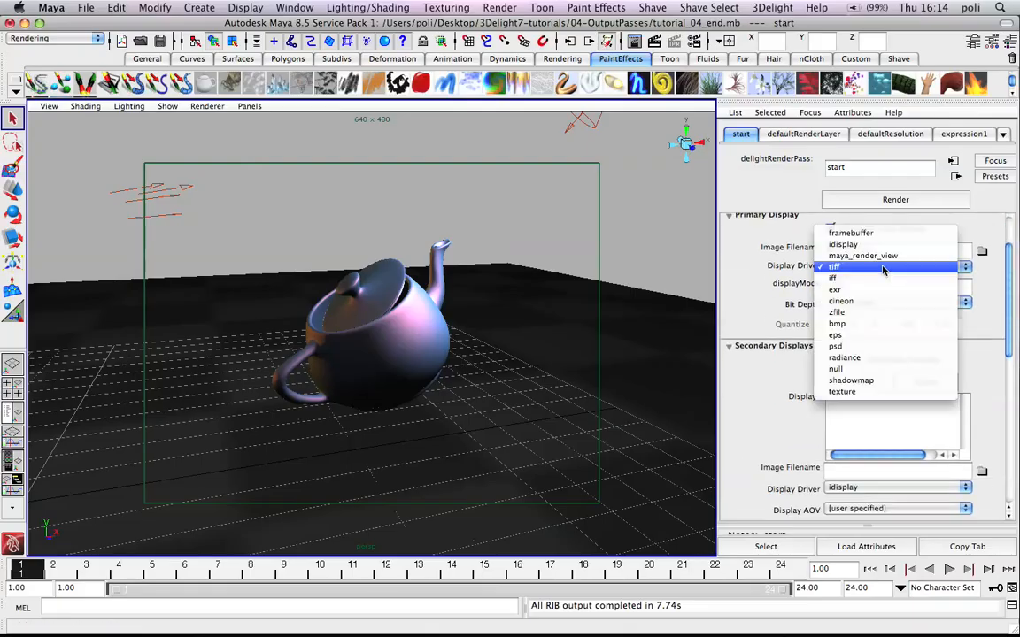
{"action": "left_click", "coordinate": [872, 244]}
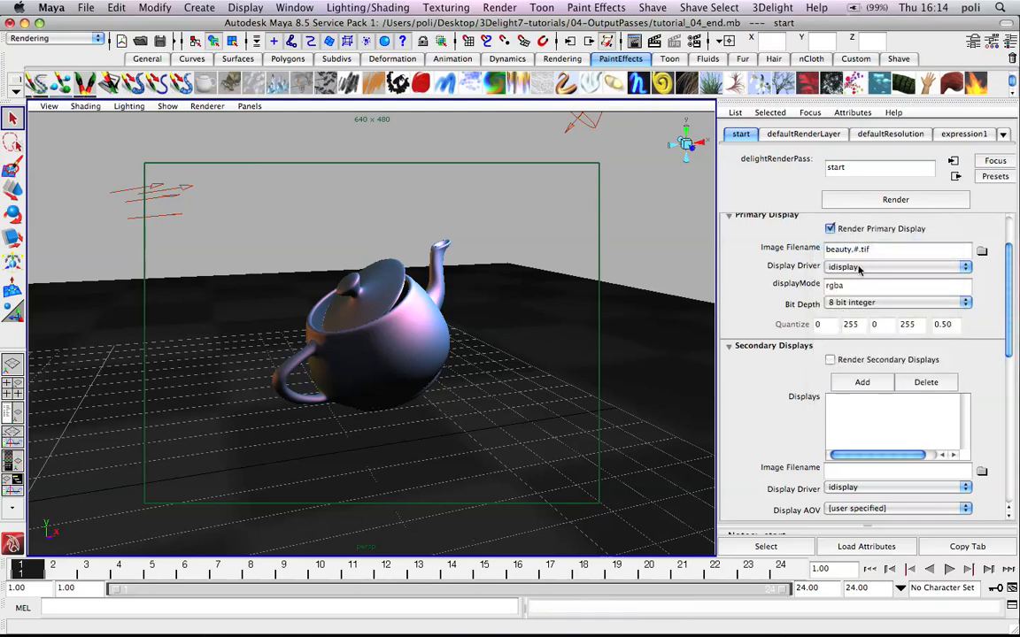
Review the primary display's image filename, displayMode and bit depth options, keeping 8 bit integer.
{"action": "left_click", "coordinate": [870, 249]}
{"action": "left_click_drag", "start_coordinate": [871, 248], "coordinate": [834, 249]}
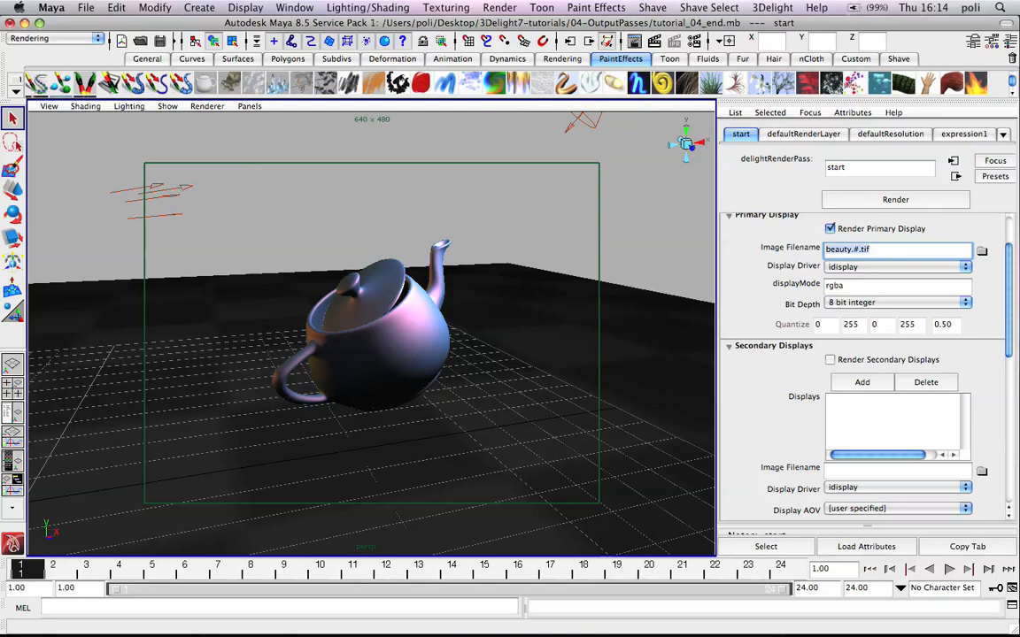
{"action": "scroll", "coordinate": [1009, 329], "scroll_direction": "down", "scroll_amount": 1}
{"action": "scroll", "coordinate": [1008, 330], "scroll_direction": "down", "scroll_amount": 3}
{"action": "left_click", "coordinate": [851, 260]}
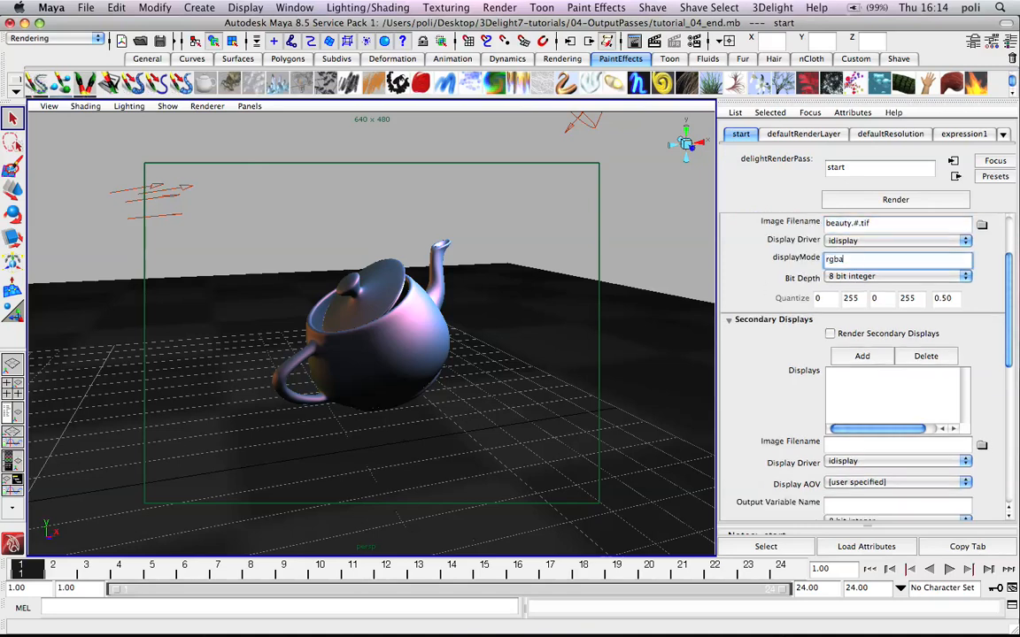
{"action": "left_click", "coordinate": [846, 277]}
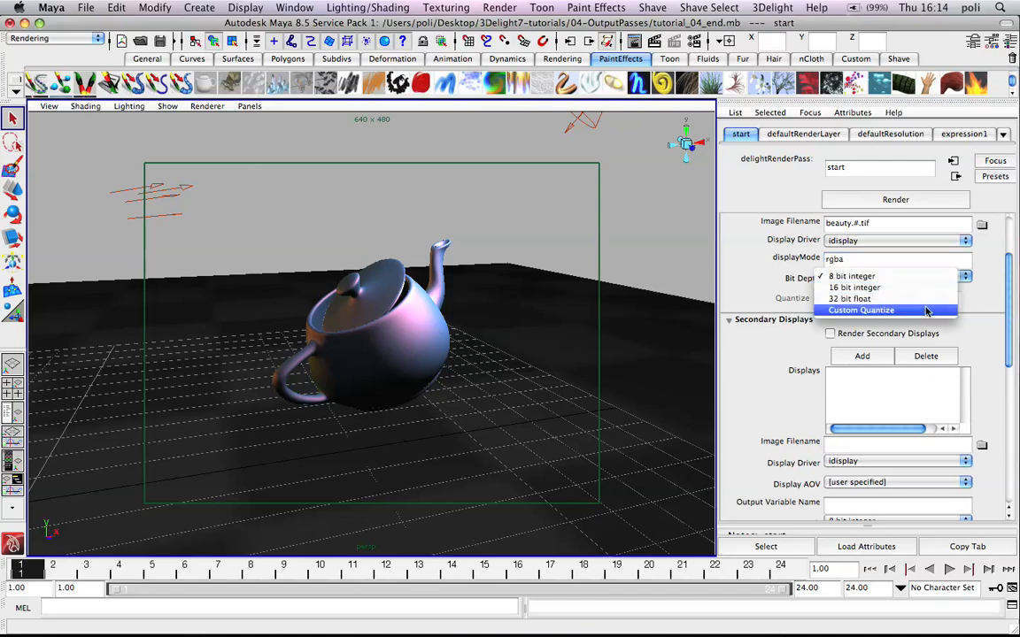
{"action": "left_click", "coordinate": [881, 277]}
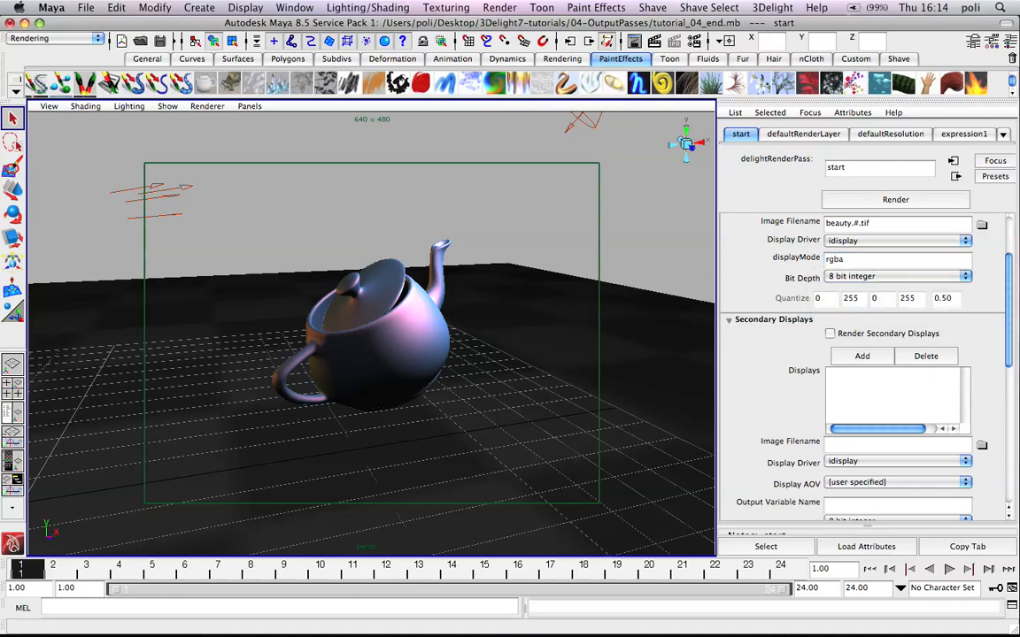
Enable rendering of secondary displays, add a display, and set its image filename to diffuse_noshadow.#.tif.
{"action": "scroll", "coordinate": [982, 272], "scroll_direction": "down", "scroll_amount": 3}
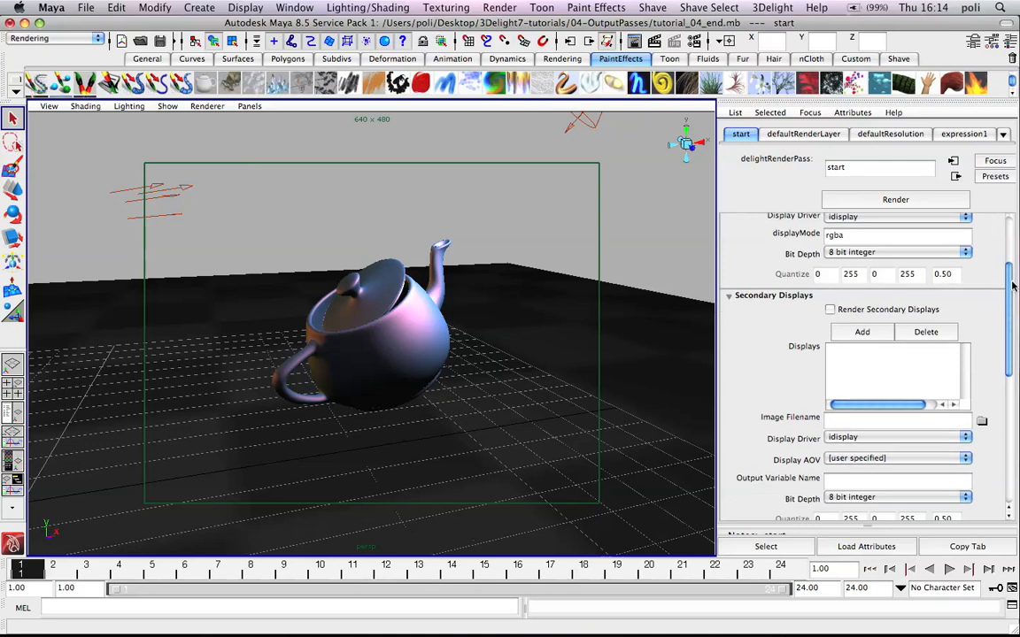
{"action": "left_click", "coordinate": [909, 278]}
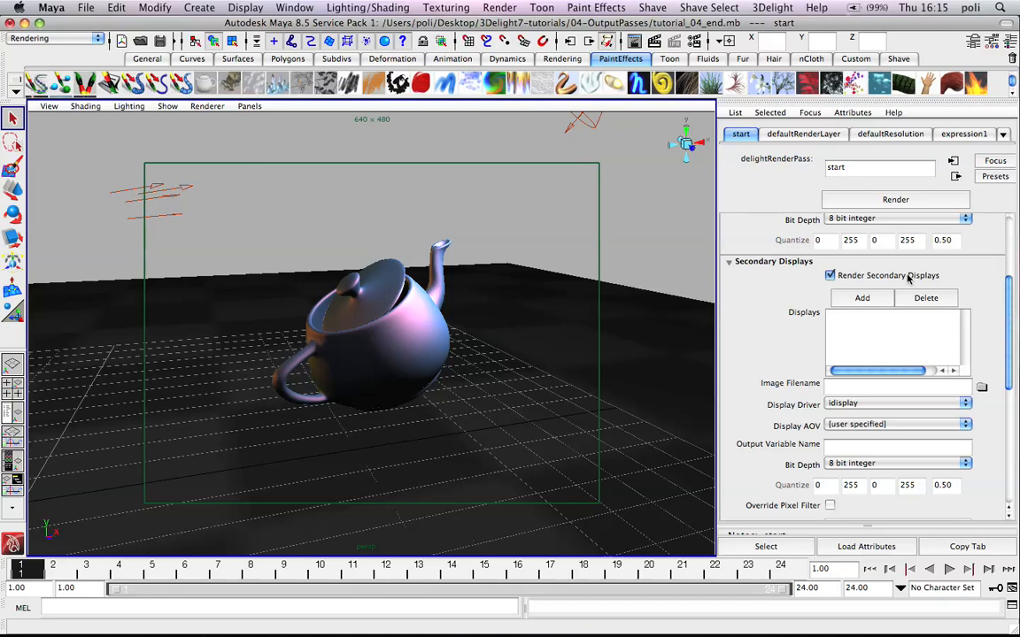
{"action": "left_click", "coordinate": [866, 297]}
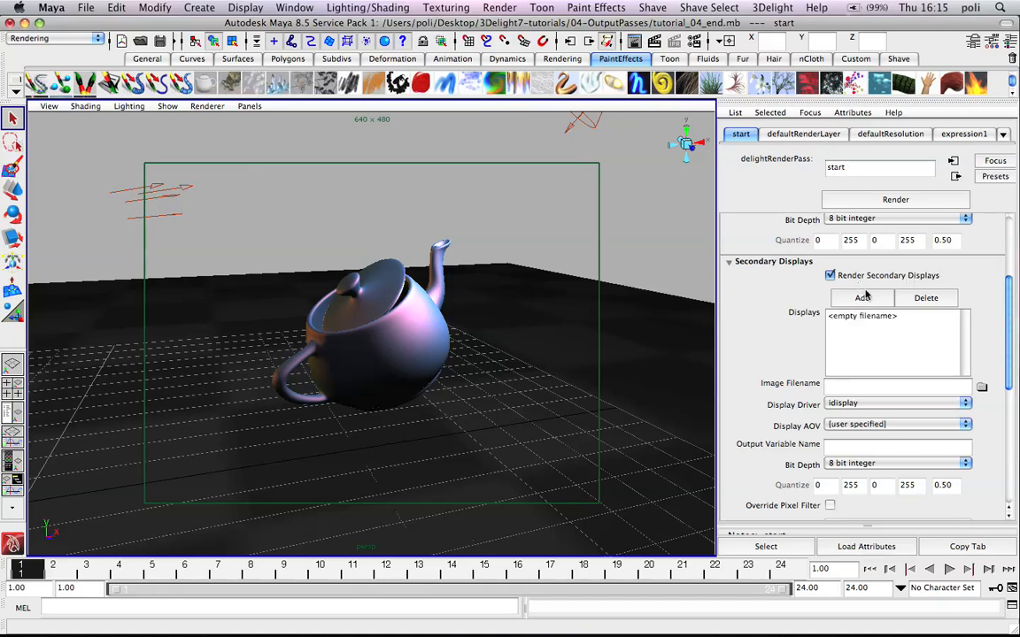
{"action": "left_click", "coordinate": [865, 315]}
{"action": "left_click", "coordinate": [829, 386]}
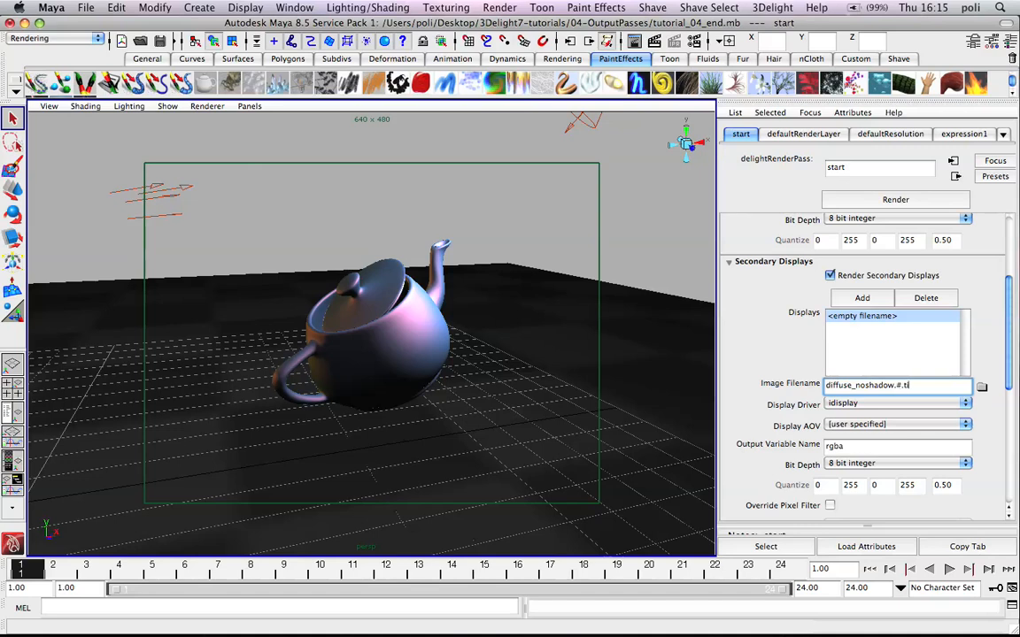
{"action": "key", "text": "Return"}
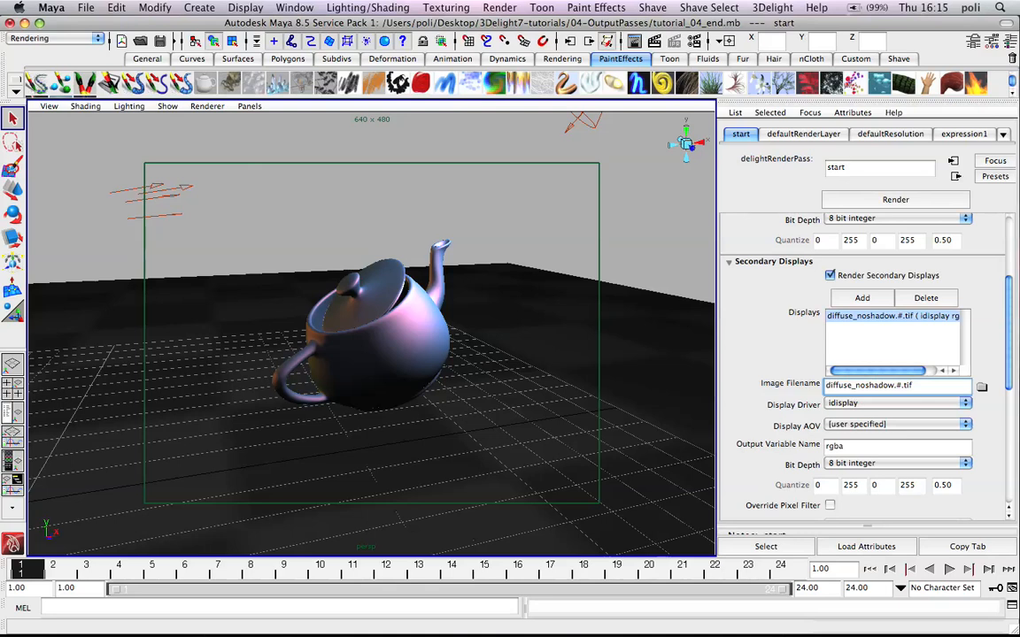
Set the diffuse_noshadow display's AOV to diffuse intensity no shadow, keeping idisplay as its display driver.
{"action": "left_click", "coordinate": [912, 405]}
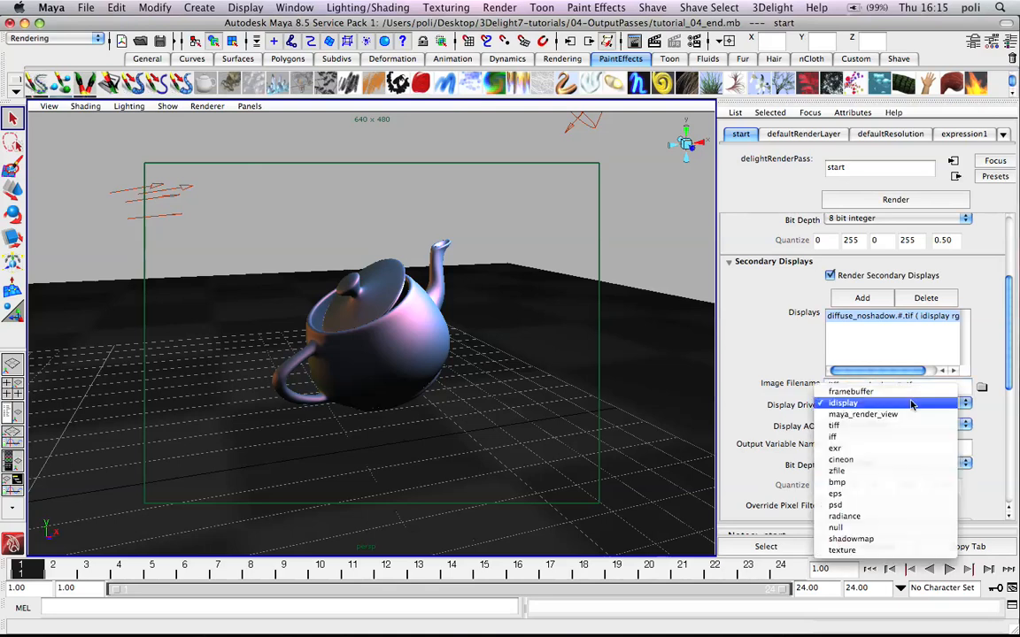
{"action": "left_click", "coordinate": [879, 404]}
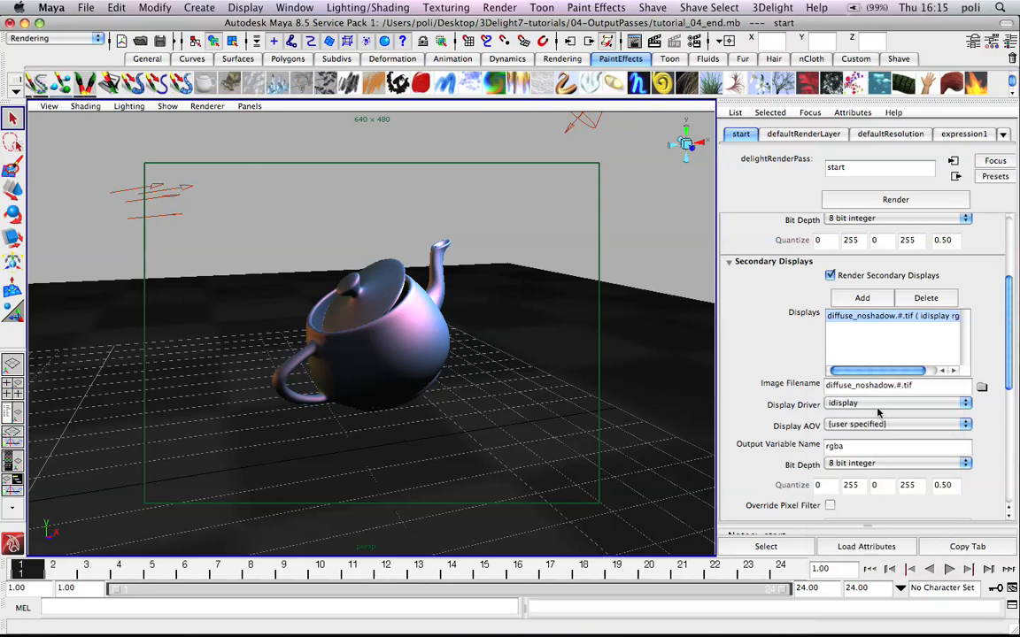
{"action": "left_click", "coordinate": [909, 386]}
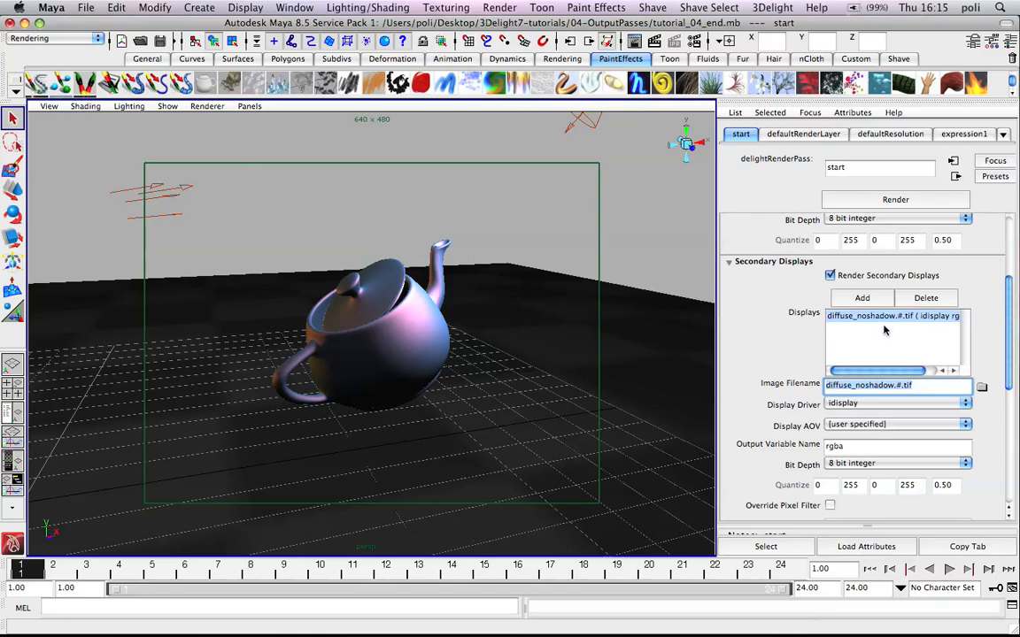
{"action": "left_click", "coordinate": [890, 424]}
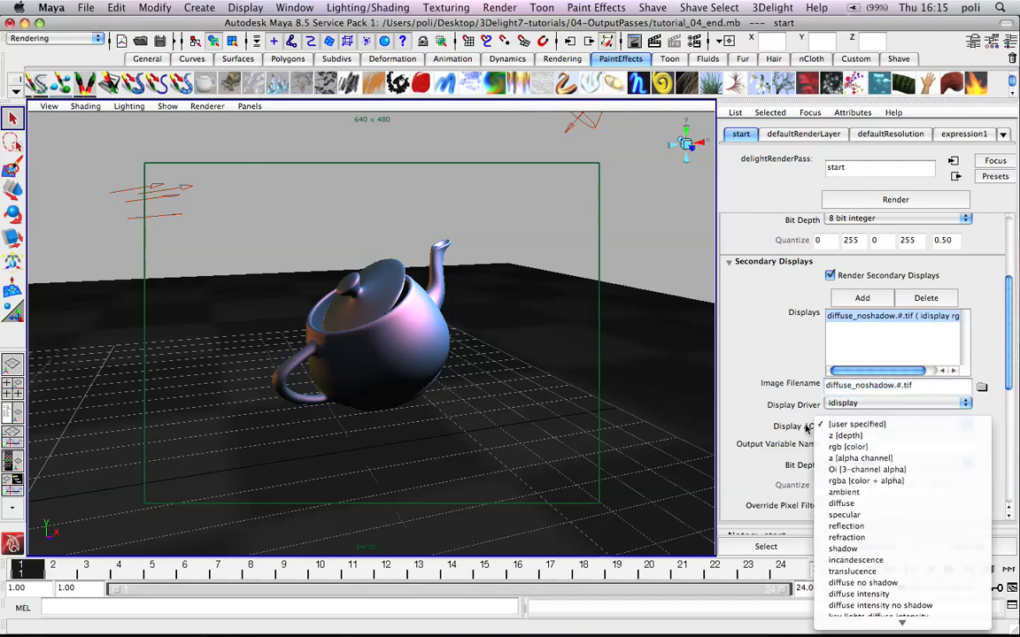
{"action": "left_click", "coordinate": [838, 426]}
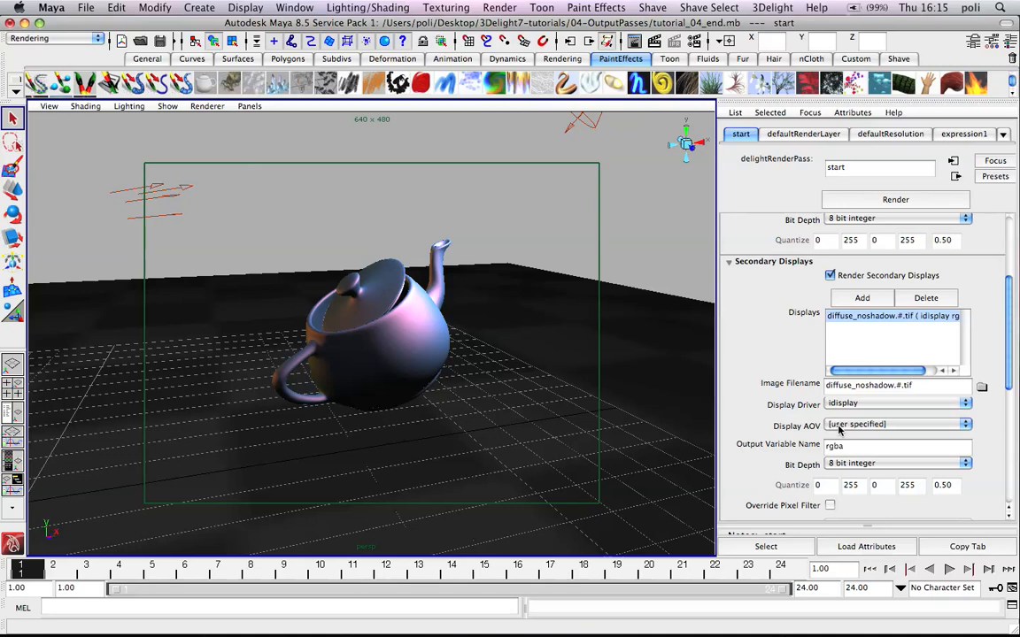
{"action": "left_click", "coordinate": [838, 426]}
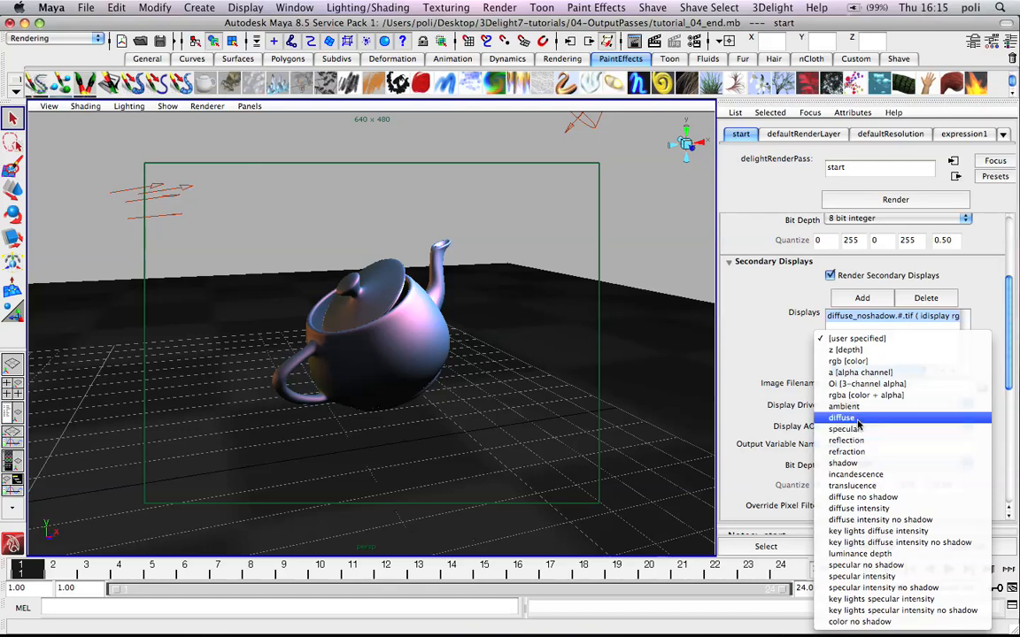
{"action": "left_click", "coordinate": [875, 523]}
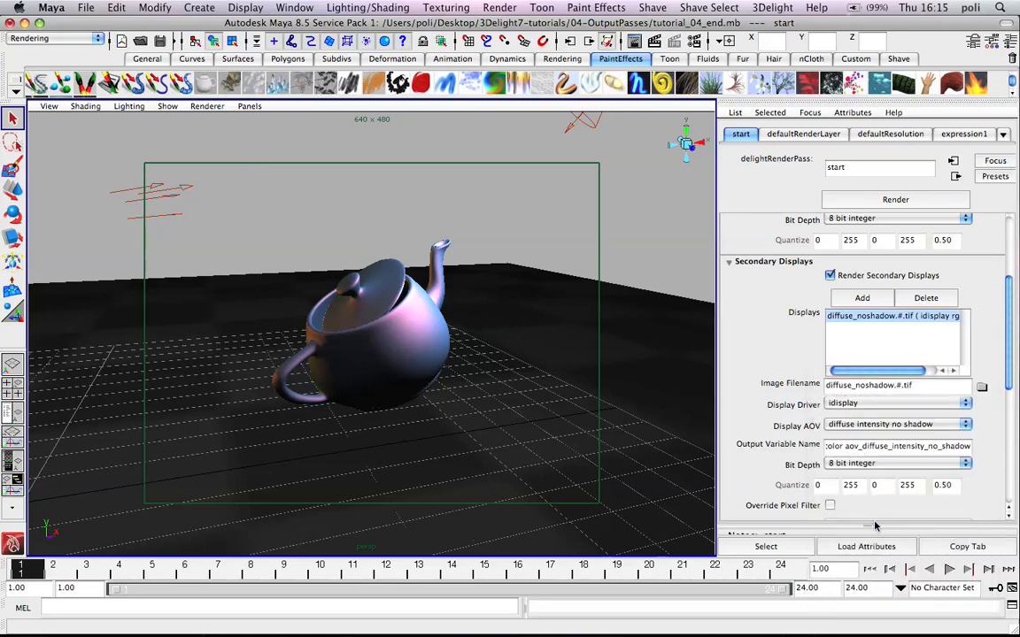
{"action": "left_click", "coordinate": [878, 404]}
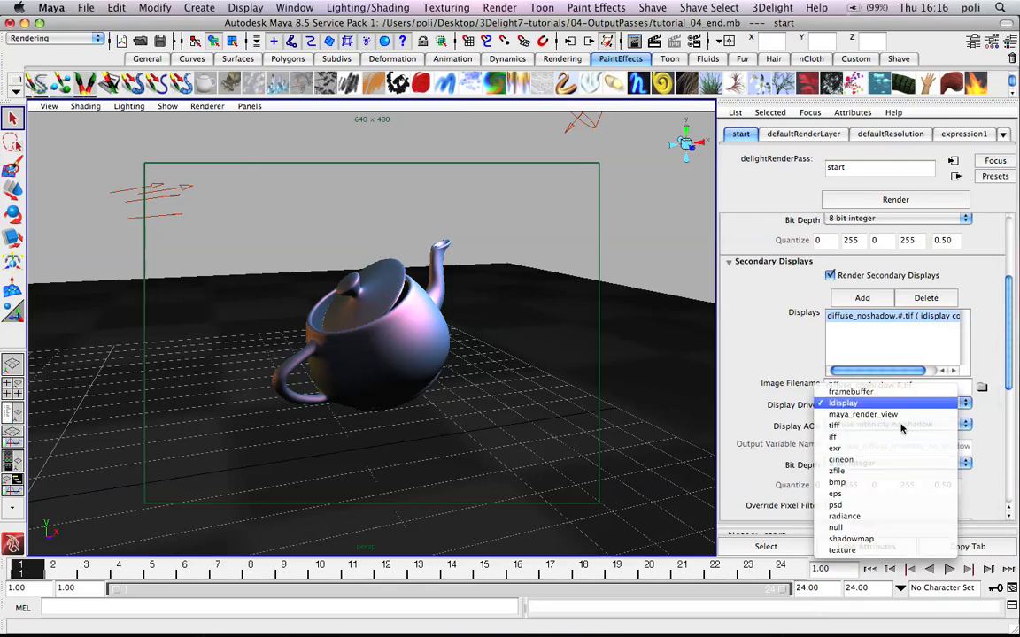
{"action": "left_click", "coordinate": [895, 403]}
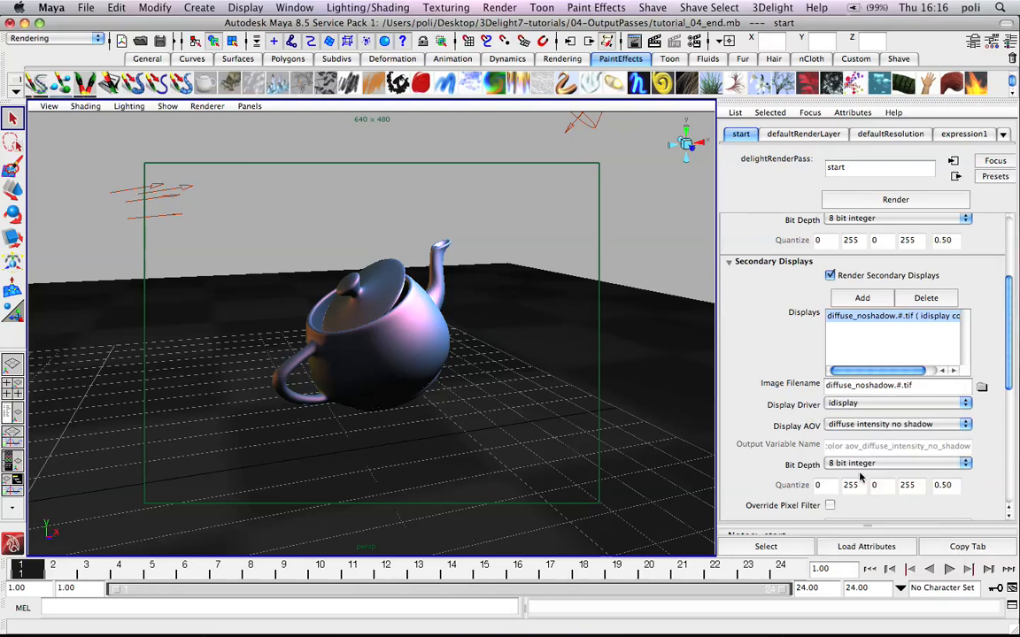
Try the 16 bit integer bit depth on the diffuse_noshadow display and return it to 8 bit integer.
{"action": "left_click", "coordinate": [885, 463]}
{"action": "left_click", "coordinate": [965, 463]}
{"action": "left_click", "coordinate": [885, 463]}
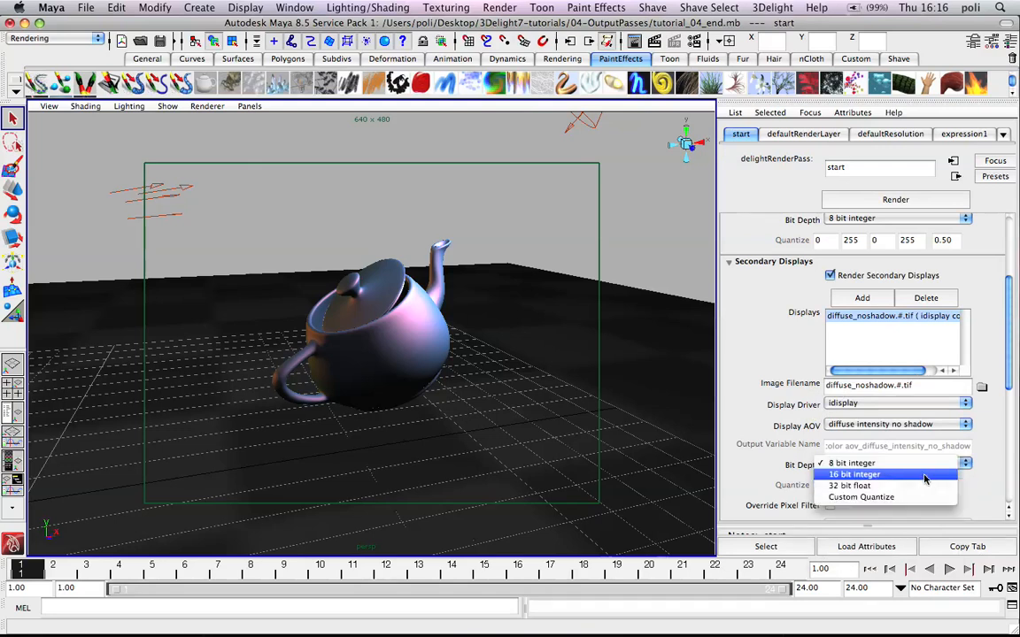
{"action": "left_click", "coordinate": [863, 474]}
{"action": "left_click", "coordinate": [907, 463]}
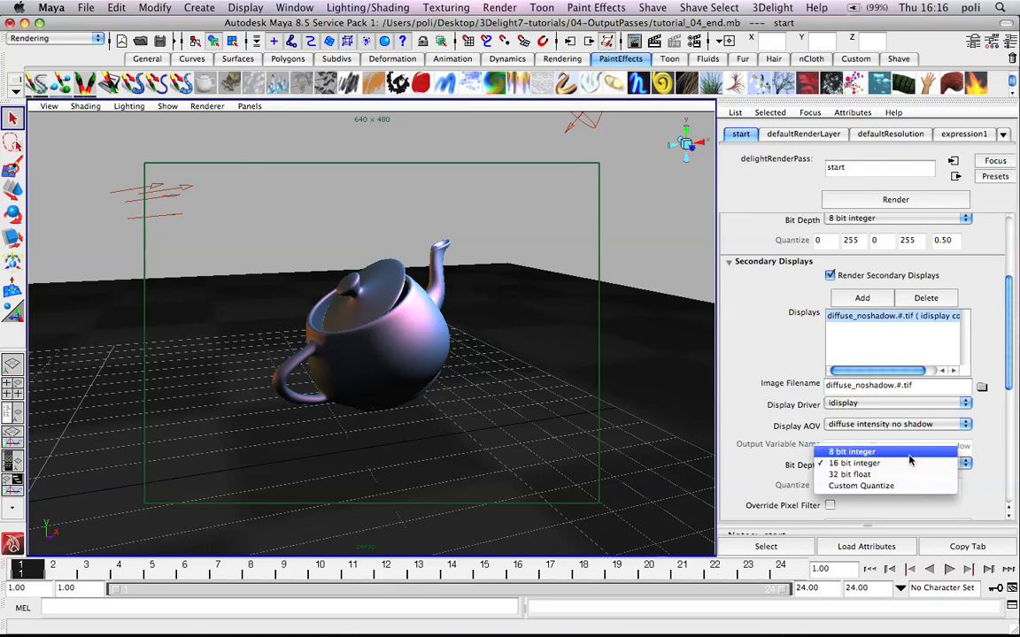
{"action": "left_click", "coordinate": [909, 453]}
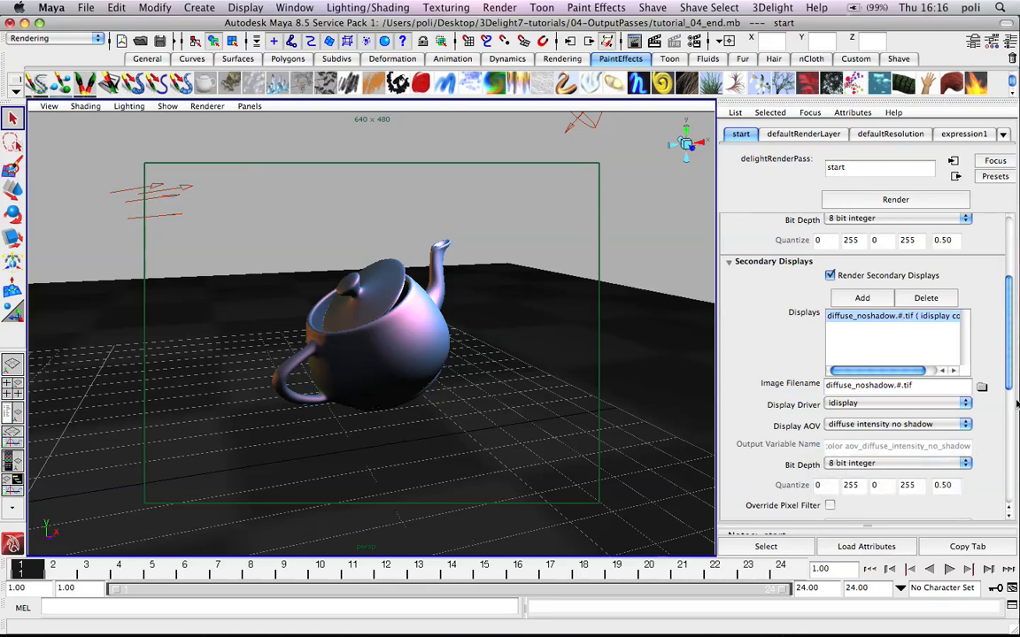
Try the pixel filter override on the diffuse_noshadow display, switch it off again, and review the matte and alpha options.
{"action": "scroll", "coordinate": [912, 354], "scroll_direction": "down", "scroll_amount": 3}
{"action": "left_click", "coordinate": [829, 416]}
{"action": "left_click", "coordinate": [856, 437]}
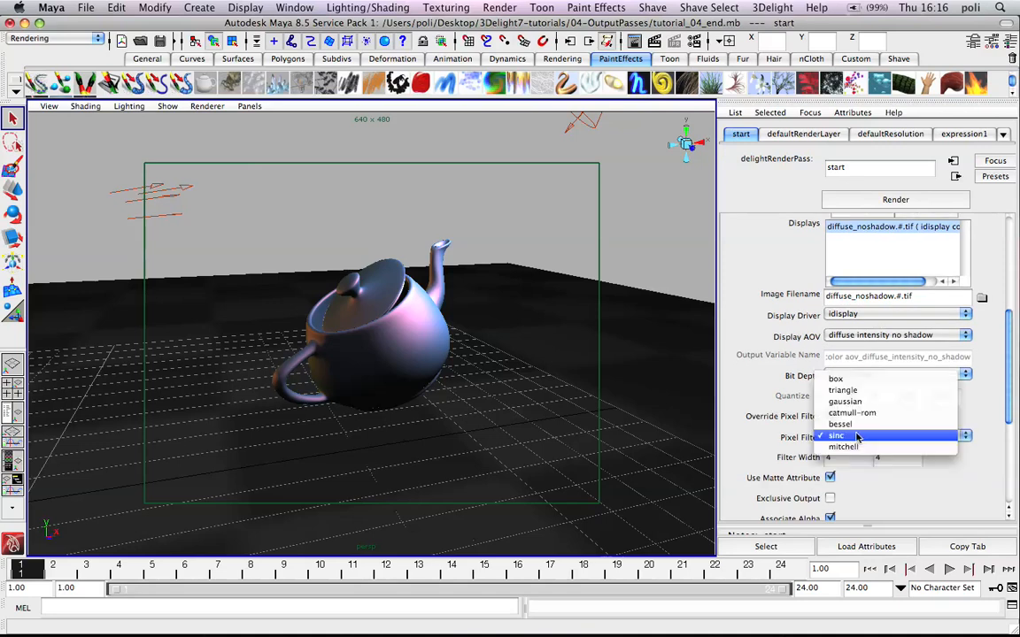
{"action": "left_click", "coordinate": [965, 415]}
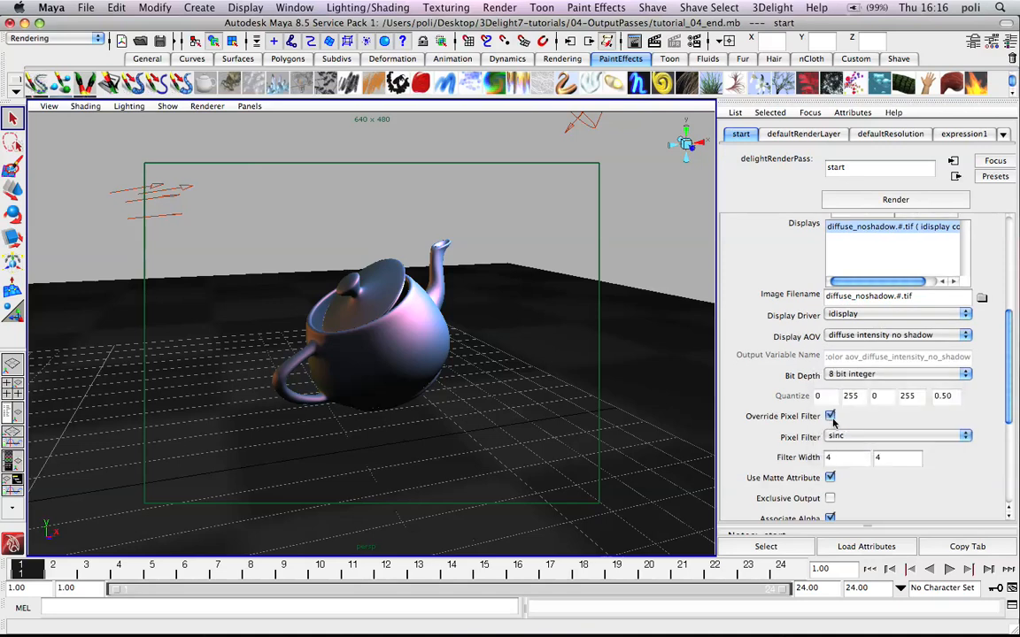
{"action": "left_click", "coordinate": [831, 417]}
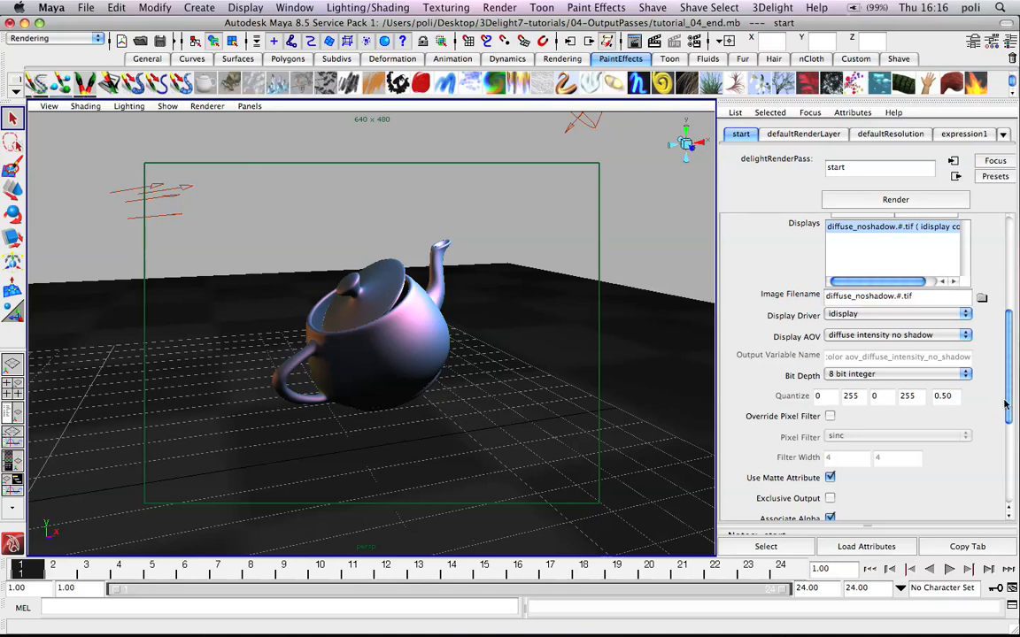
{"action": "scroll", "coordinate": [907, 363], "scroll_direction": "down", "scroll_amount": 5}
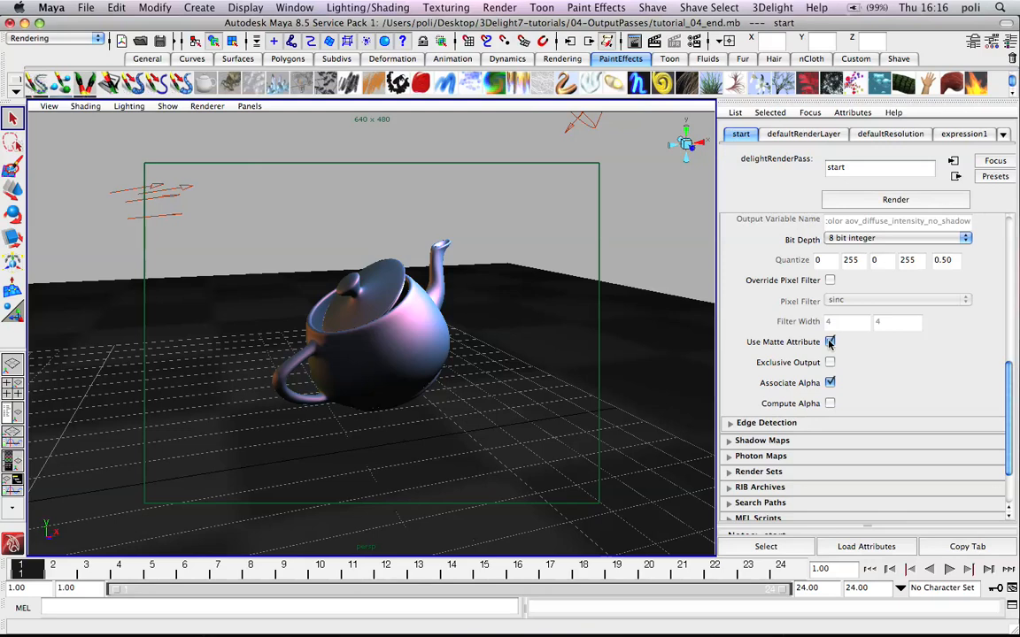
{"action": "left_click_drag", "start_coordinate": [1012, 382], "coordinate": [996, 303]}
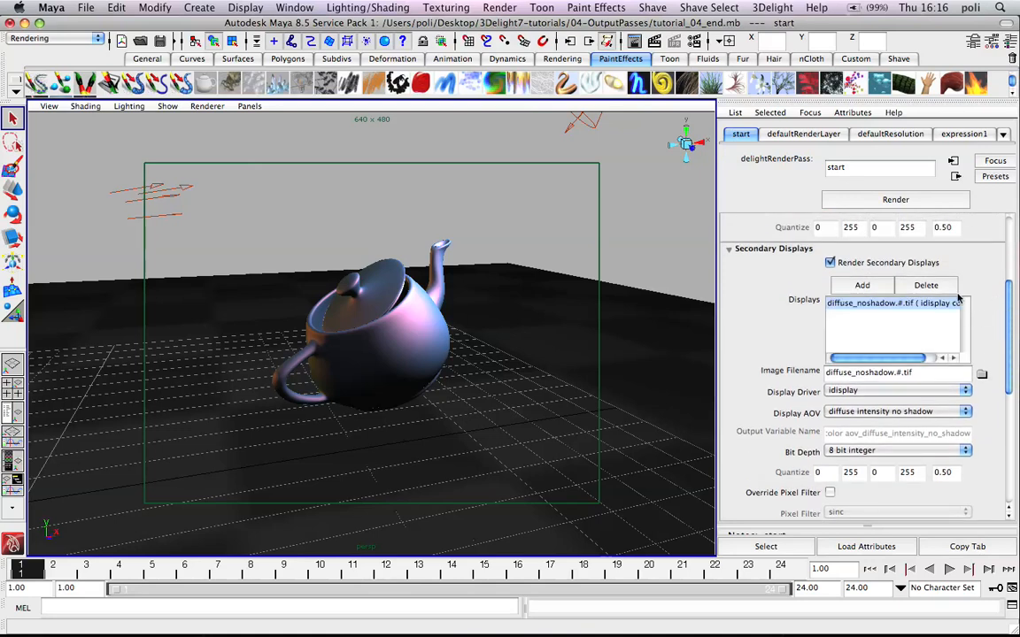
Render the start pass and flip between the beauty and diffuse_noshadow images in i-display to compare them.
{"action": "left_click", "coordinate": [849, 198]}
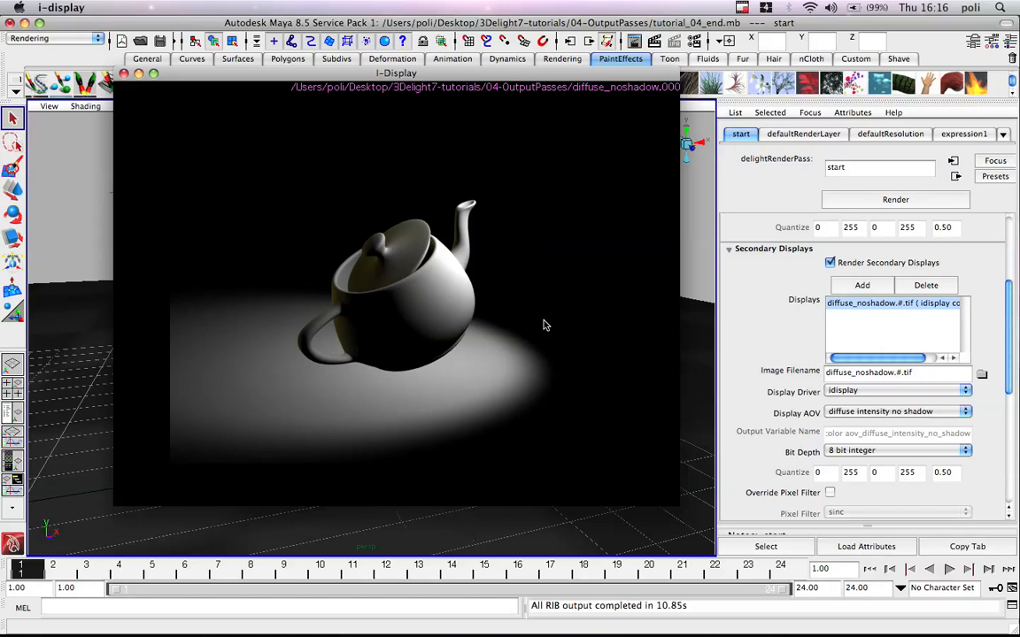
{"action": "key", "text": "Right"}
{"action": "key", "text": "Right"}
{"action": "key", "text": "Right"}
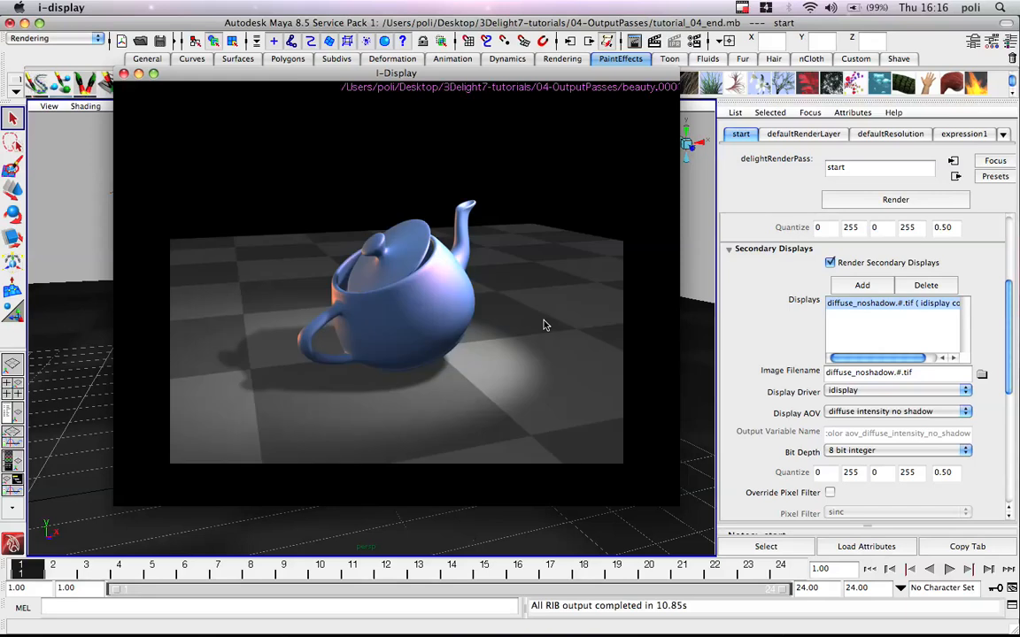
{"action": "key", "text": "Right"}
{"action": "key", "text": "Right"}
{"action": "key", "text": "Right"}
{"action": "key", "text": "Right"}
{"action": "key", "text": "Right"}
{"action": "key", "text": "Right"}
{"action": "key", "text": "Right"}
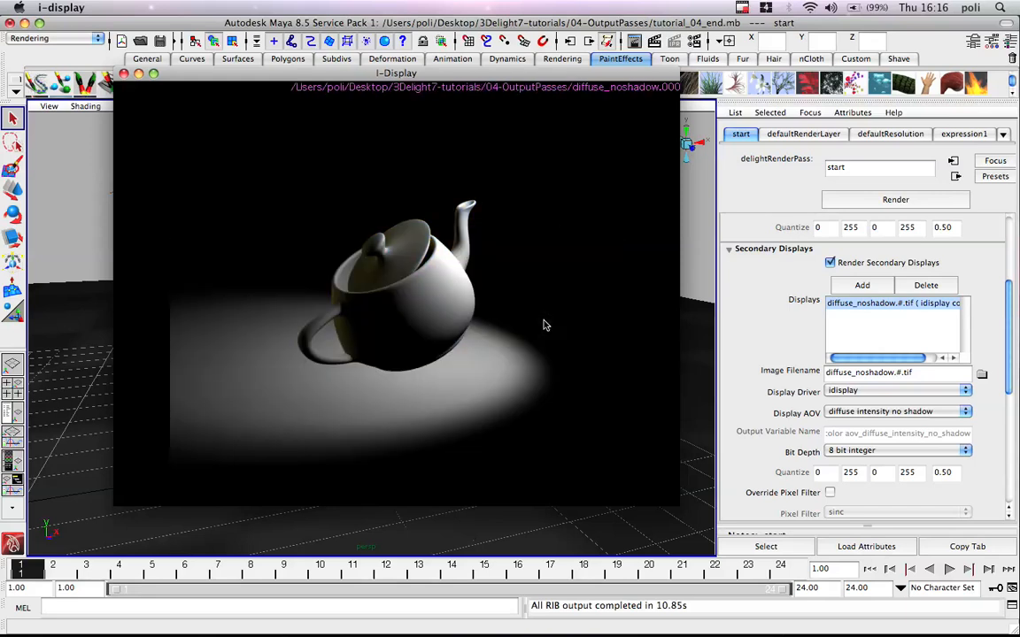
{"action": "key", "text": "Right"}
{"action": "key", "text": "Right"}
{"action": "key", "text": "Right"}
{"action": "key", "text": "Right"}
{"action": "key", "text": "Right"}
{"action": "key", "text": "Right"}
{"action": "key", "text": "Right"}
{"action": "key", "text": "Right"}
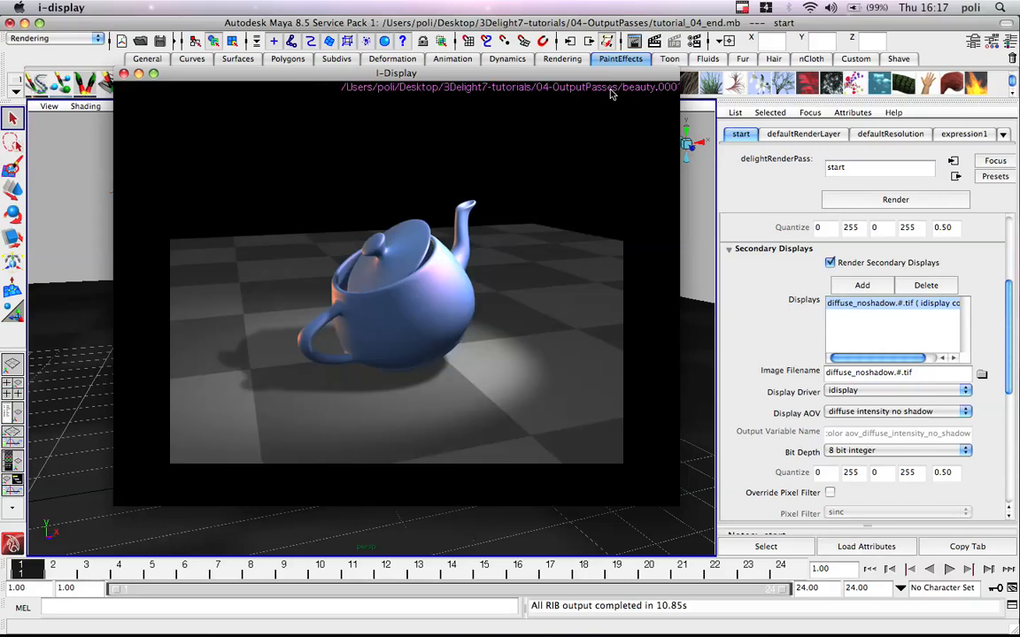
Change the frame identification text colour to light blue in the i-display preferences, and close the preferences and image window.
{"action": "right_click", "coordinate": [528, 260]}
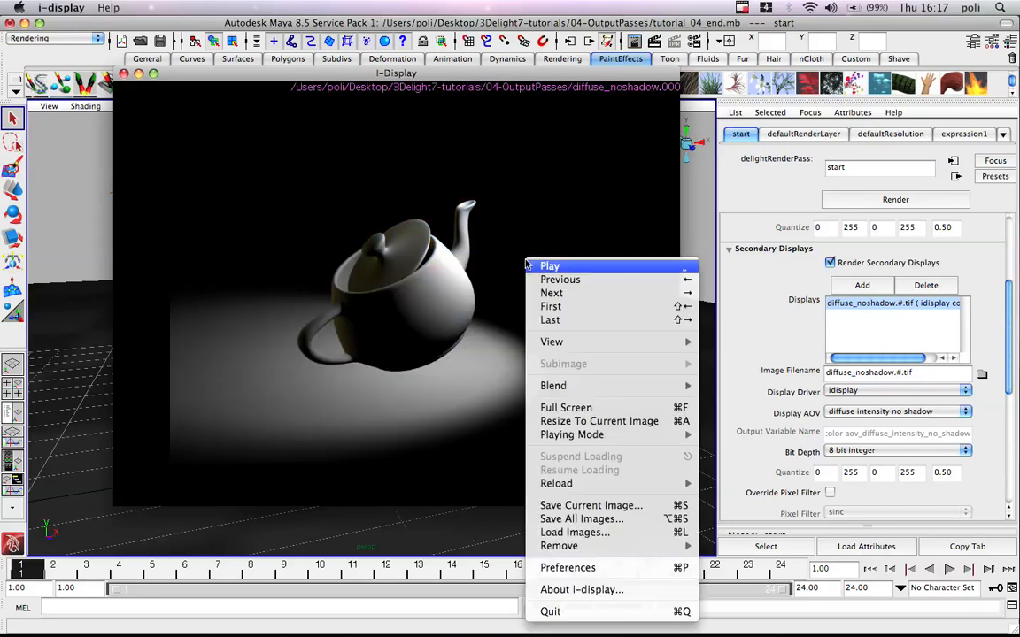
{"action": "left_click", "coordinate": [634, 568]}
{"action": "left_click", "coordinate": [157, 274]}
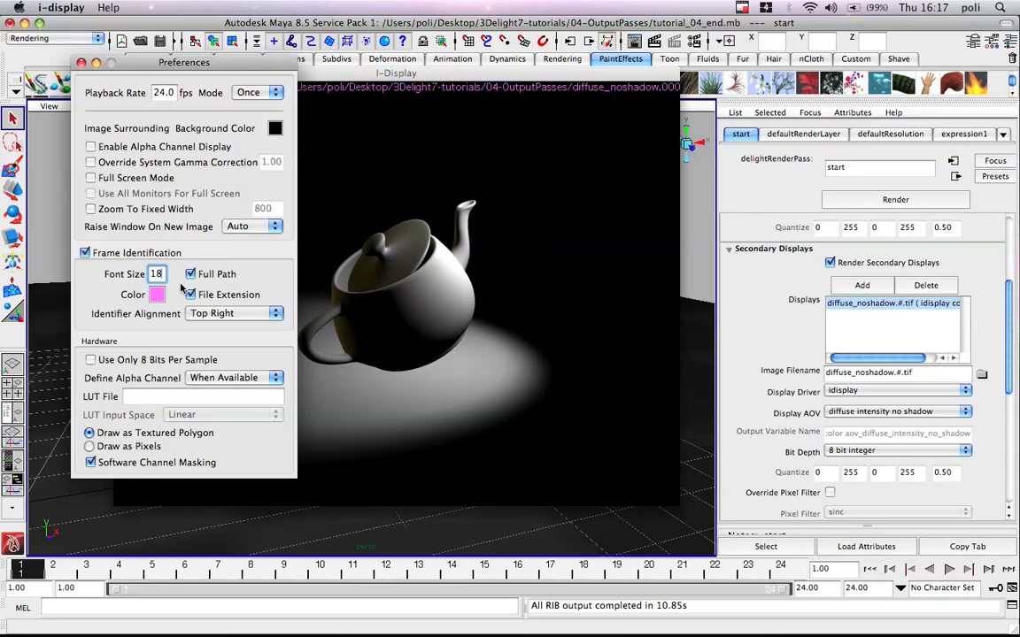
{"action": "left_click", "coordinate": [156, 294]}
{"action": "left_click", "coordinate": [489, 258]}
{"action": "left_click", "coordinate": [544, 366]}
{"action": "left_click", "coordinate": [81, 63]}
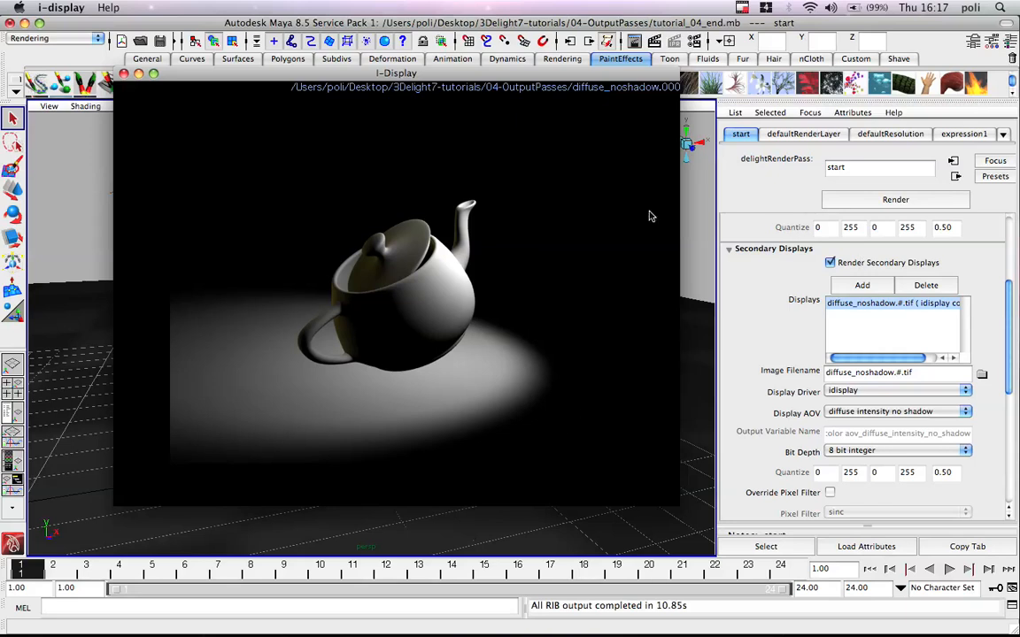
{"action": "left_click", "coordinate": [124, 74]}
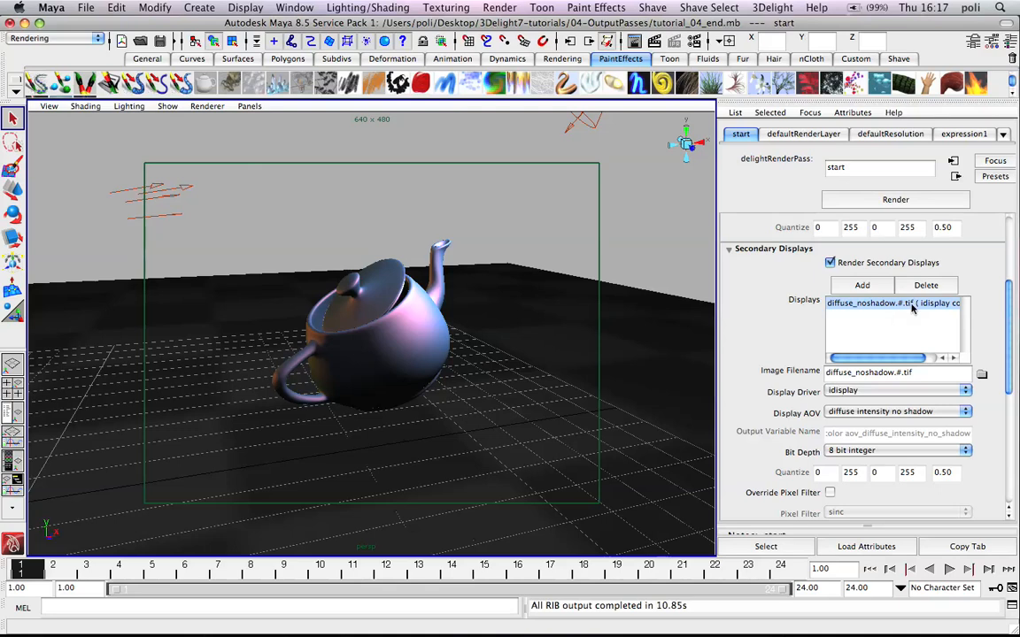
Add a second secondary display with the ambient AOV and the image filename ambient.#.tif.
{"action": "left_click", "coordinate": [862, 285]}
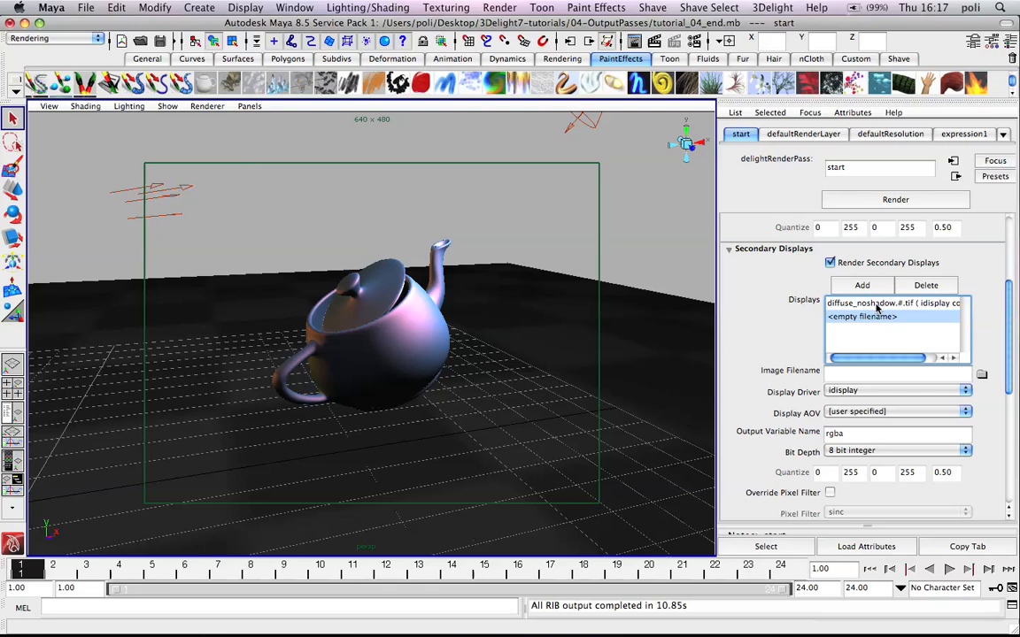
{"action": "left_click", "coordinate": [874, 412]}
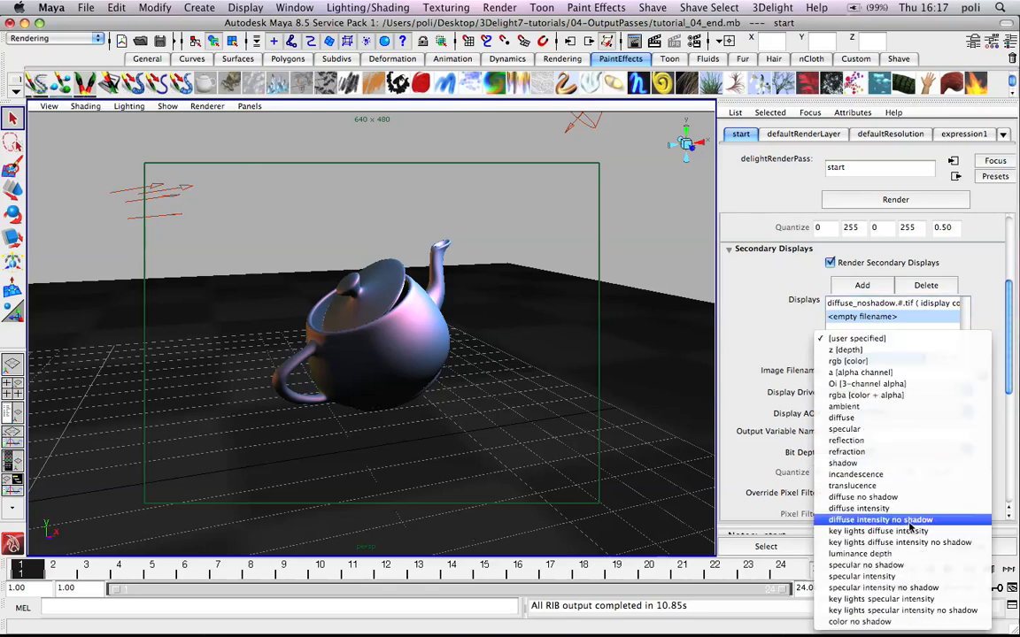
{"action": "left_click", "coordinate": [889, 407]}
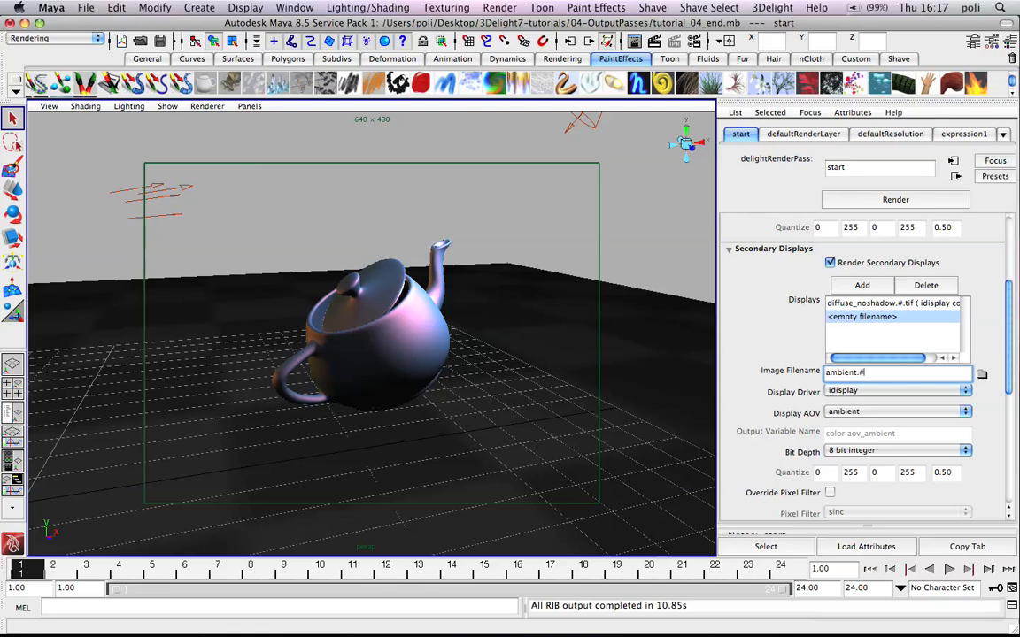
{"action": "type", "text": "ambient.#.tif"}
{"action": "key", "text": "Return"}
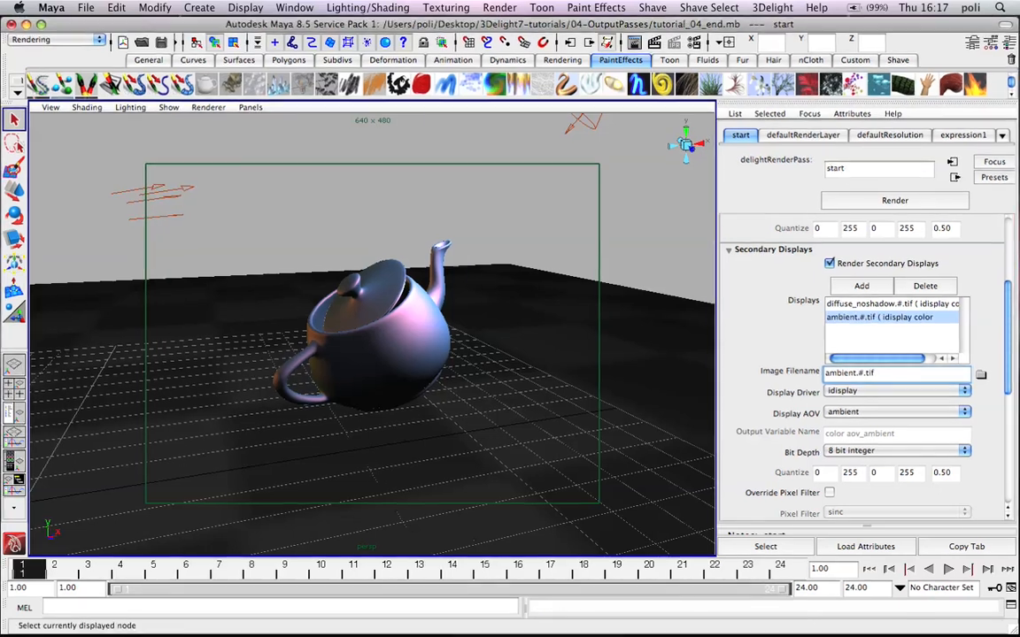
Check the diffuse_noshadow and ambient secondary displays of the start pass, and add another empty secondary display.
{"action": "key", "text": "F9"}
{"action": "left_click", "coordinate": [214, 419]}
{"action": "left_click", "coordinate": [872, 302]}
{"action": "left_click", "coordinate": [876, 316]}
{"action": "left_click", "coordinate": [881, 288]}
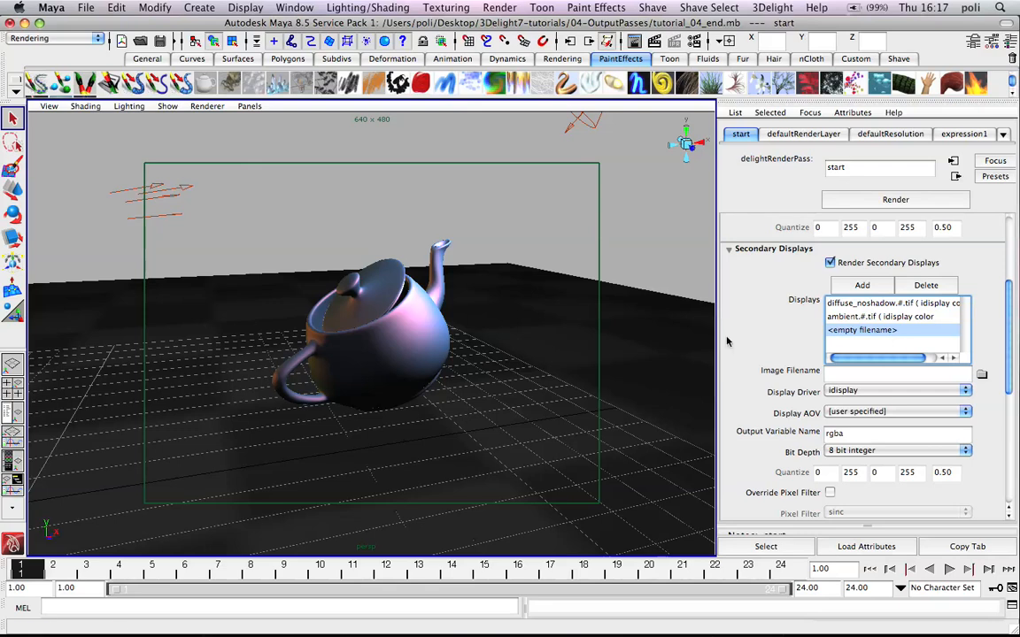
Switch to the passes_idisplay render pass and review its beauty, specular_noshad and diffuse_noashad secondary displays.
{"action": "left_click", "coordinate": [652, 7]}
{"action": "mouse_move", "coordinate": [773, 7]}
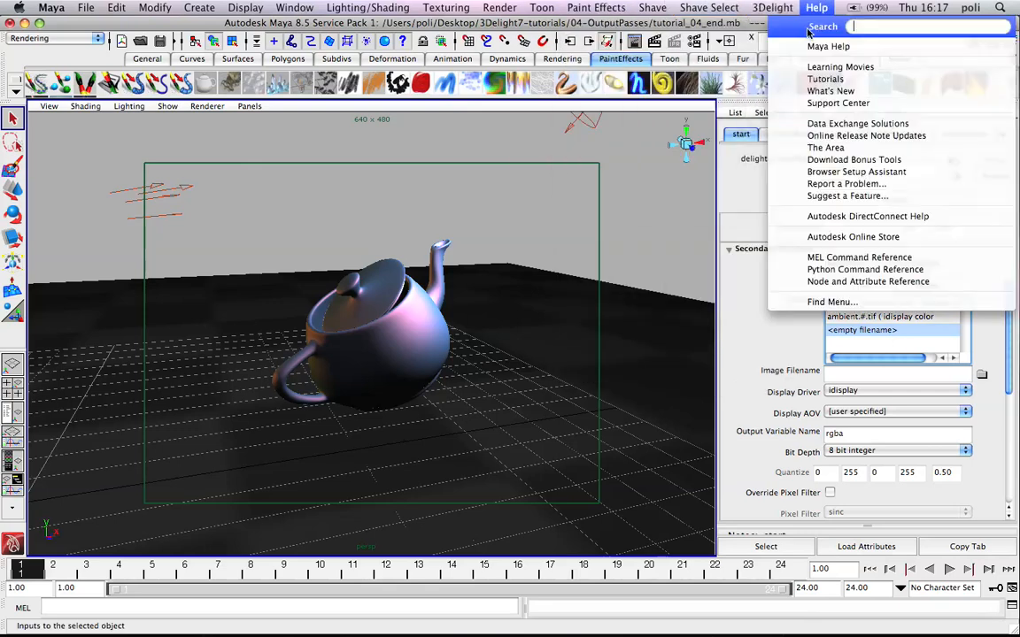
{"action": "mouse_move", "coordinate": [784, 46]}
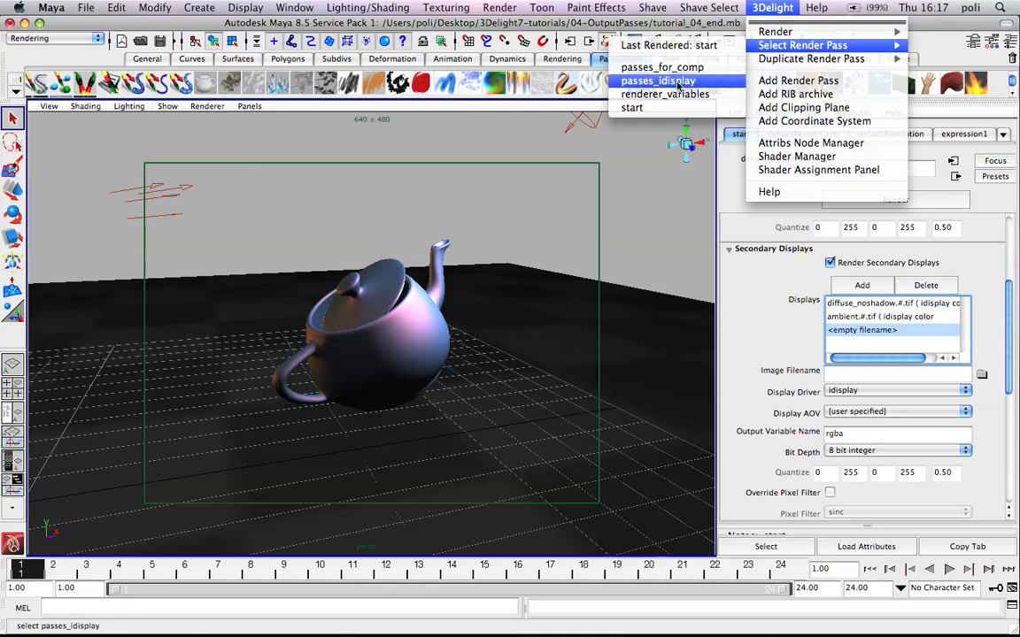
{"action": "left_click", "coordinate": [700, 83]}
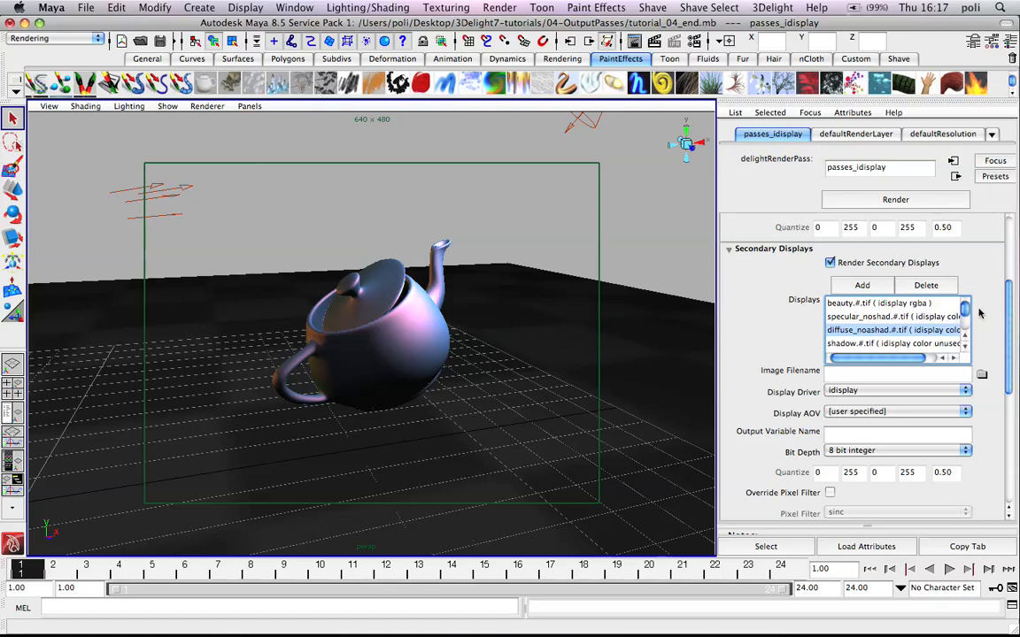
{"action": "left_click", "coordinate": [894, 303]}
{"action": "left_click", "coordinate": [916, 316]}
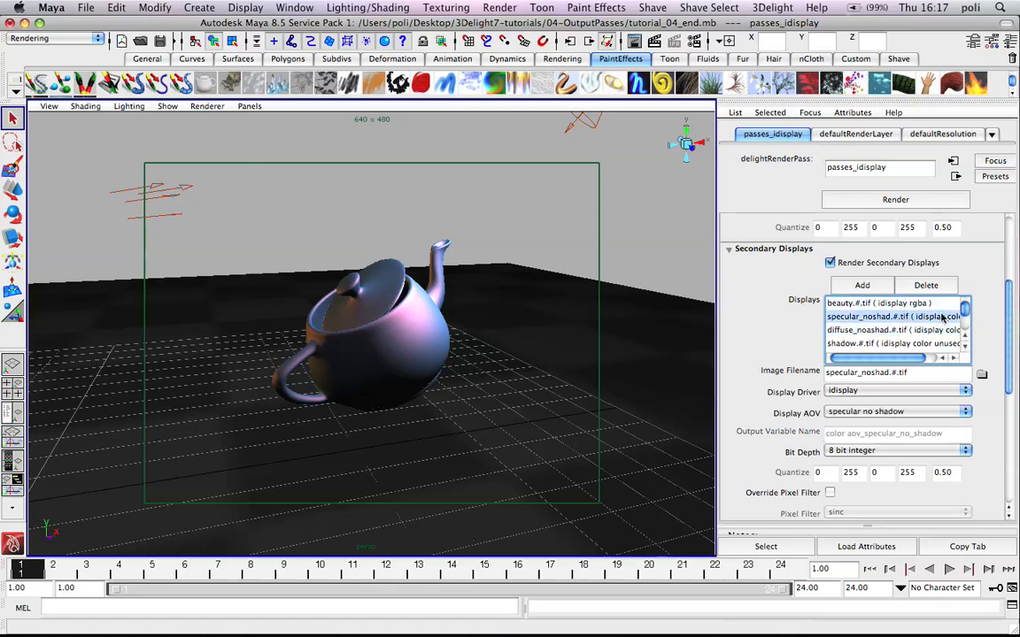
{"action": "left_click", "coordinate": [919, 331]}
{"action": "scroll", "coordinate": [917, 335], "scroll_direction": "down", "scroll_amount": 2}
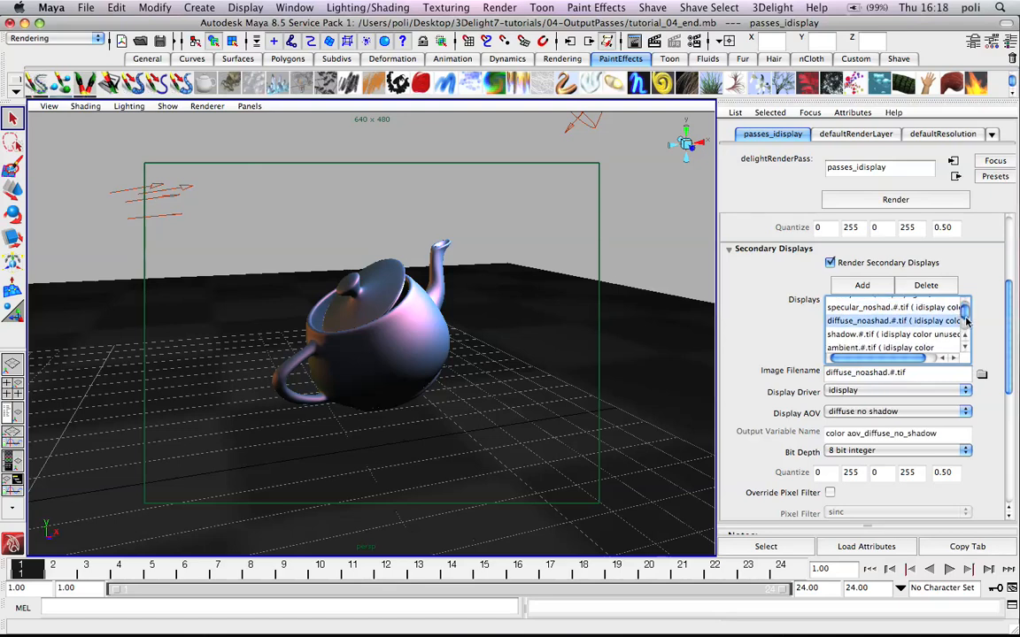
Review the AOV settings of the shadow, ambient, key_spec and key_diff secondary displays in the passes_idisplay pass.
{"action": "left_click", "coordinate": [916, 323]}
{"action": "left_click", "coordinate": [916, 337]}
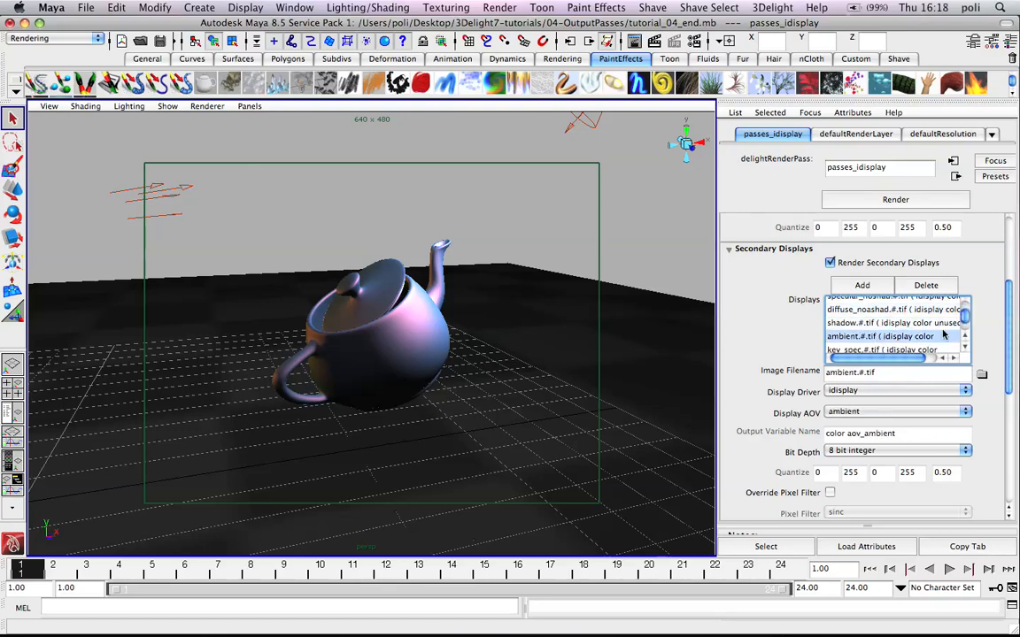
{"action": "scroll", "coordinate": [965, 322], "scroll_direction": "down", "scroll_amount": 1}
{"action": "left_click", "coordinate": [885, 332]}
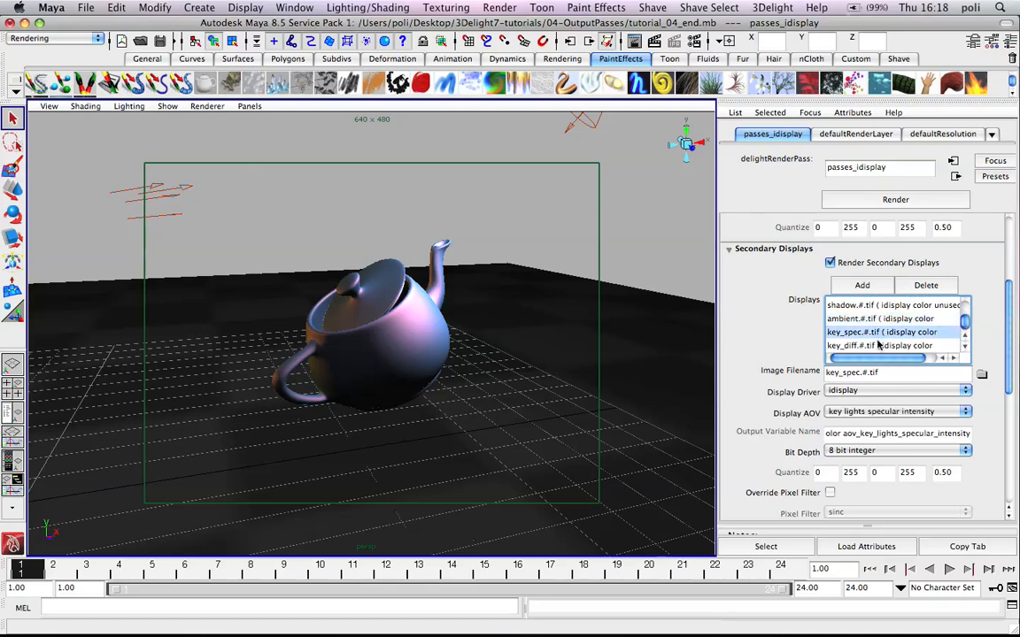
{"action": "left_click", "coordinate": [885, 345]}
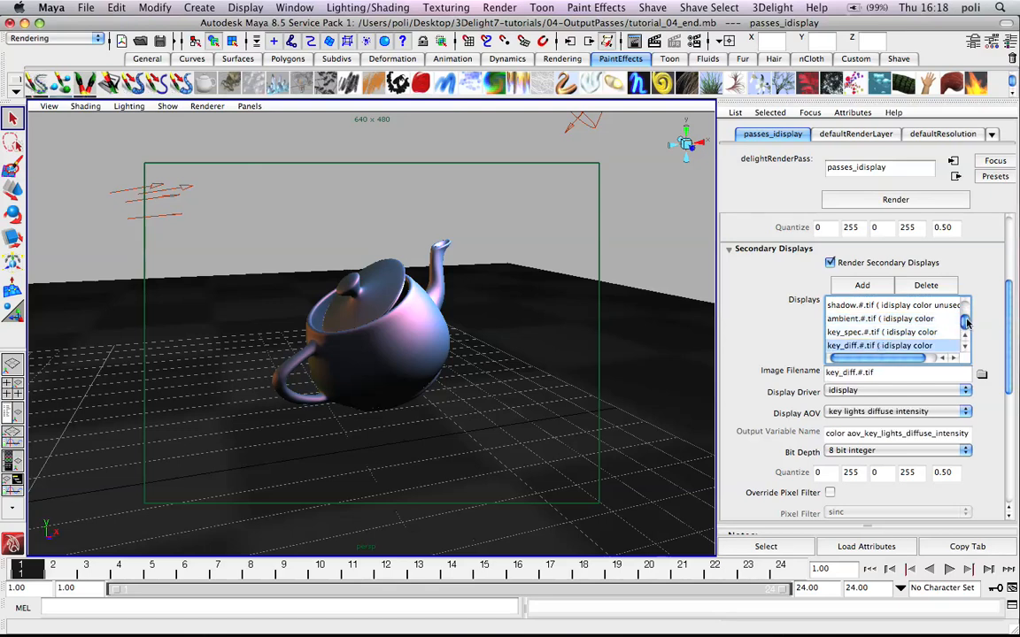
{"action": "left_click", "coordinate": [850, 332]}
{"action": "left_click", "coordinate": [852, 345]}
Examine the attributes of the scene's yellow directional light and its spot light.
{"action": "left_click", "coordinate": [159, 215]}
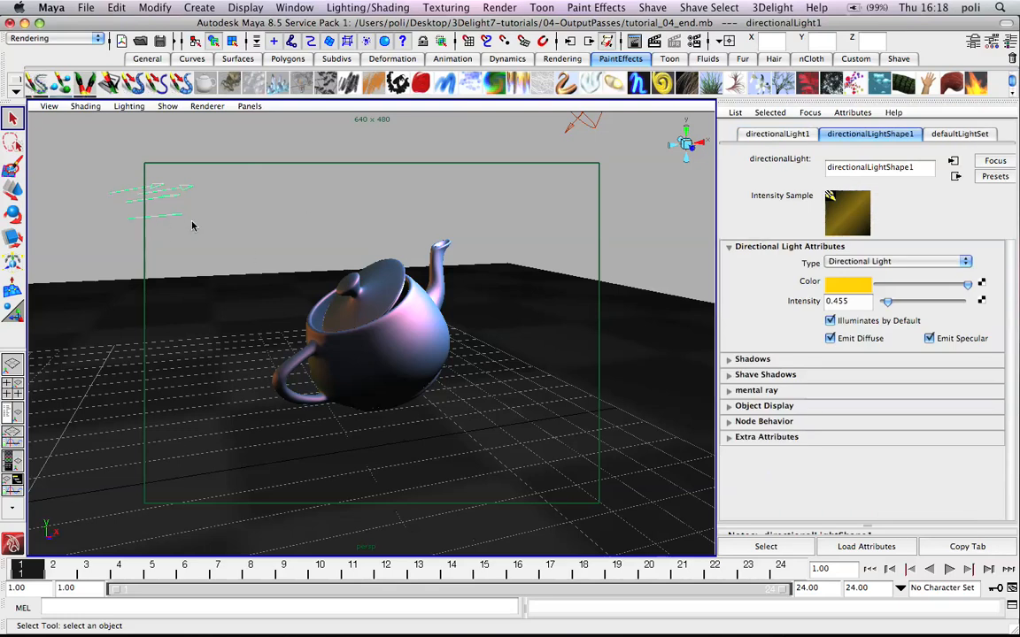
{"action": "left_click", "coordinate": [229, 228]}
{"action": "left_click", "coordinate": [160, 215]}
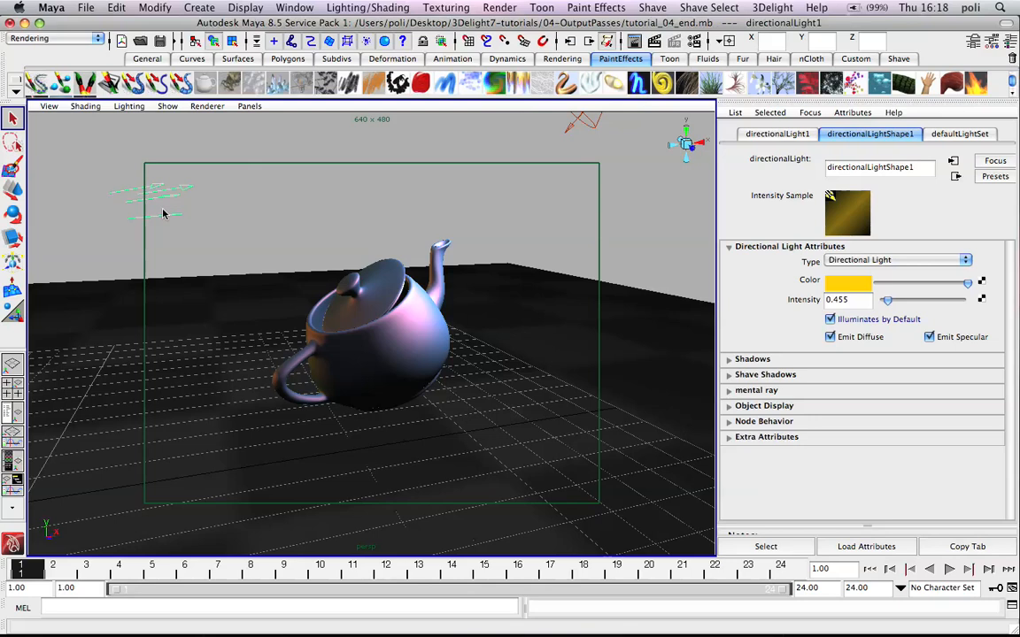
{"action": "left_click", "coordinate": [283, 241]}
{"action": "left_click", "coordinate": [155, 188]}
{"action": "left_click", "coordinate": [661, 85]}
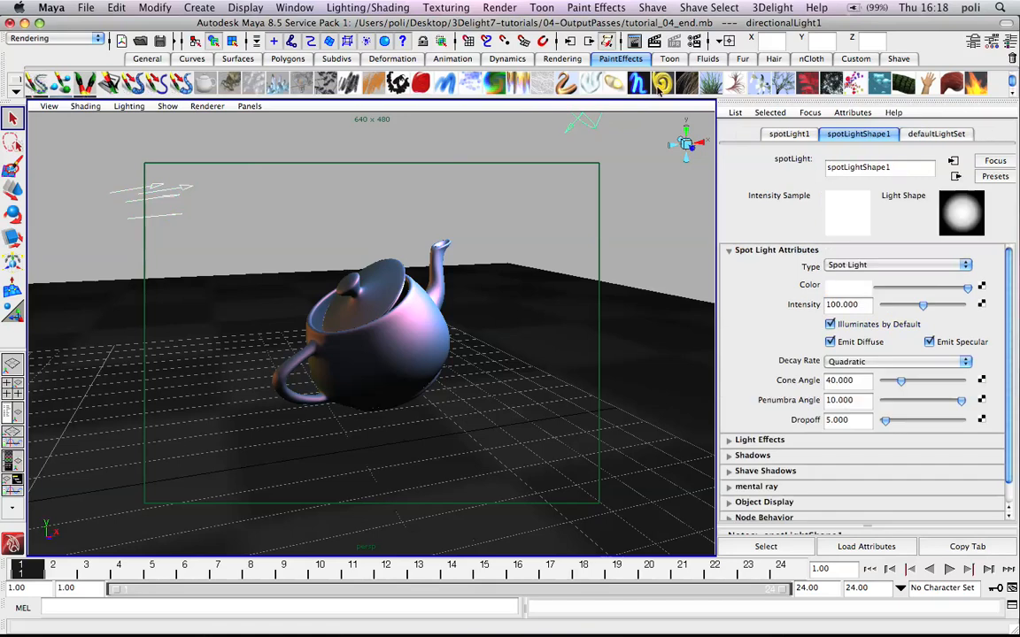
{"action": "left_click", "coordinate": [326, 188]}
Attach the delightLightAttribs1 node of type Light to the directional light with the 3Delight Attribs Node Manager, and close the manager.
{"action": "left_click", "coordinate": [111, 182]}
{"action": "left_click", "coordinate": [541, 7]}
{"action": "mouse_move", "coordinate": [772, 7]}
{"action": "left_click", "coordinate": [810, 142]}
{"action": "left_click_drag", "start_coordinate": [676, 189], "coordinate": [701, 142]}
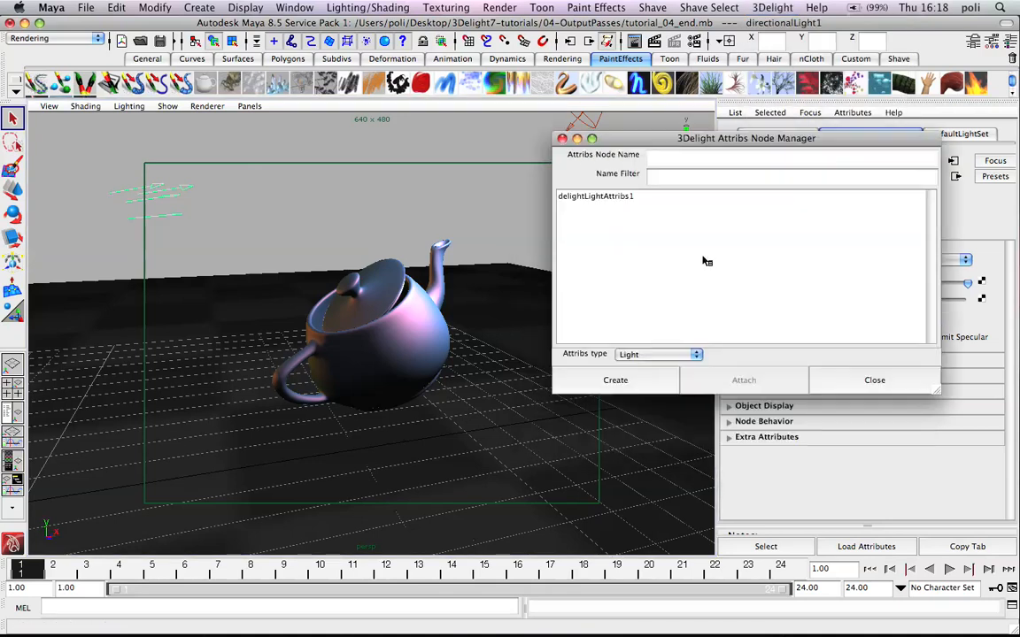
{"action": "left_click", "coordinate": [670, 355]}
{"action": "left_click", "coordinate": [664, 355]}
{"action": "left_click", "coordinate": [610, 198]}
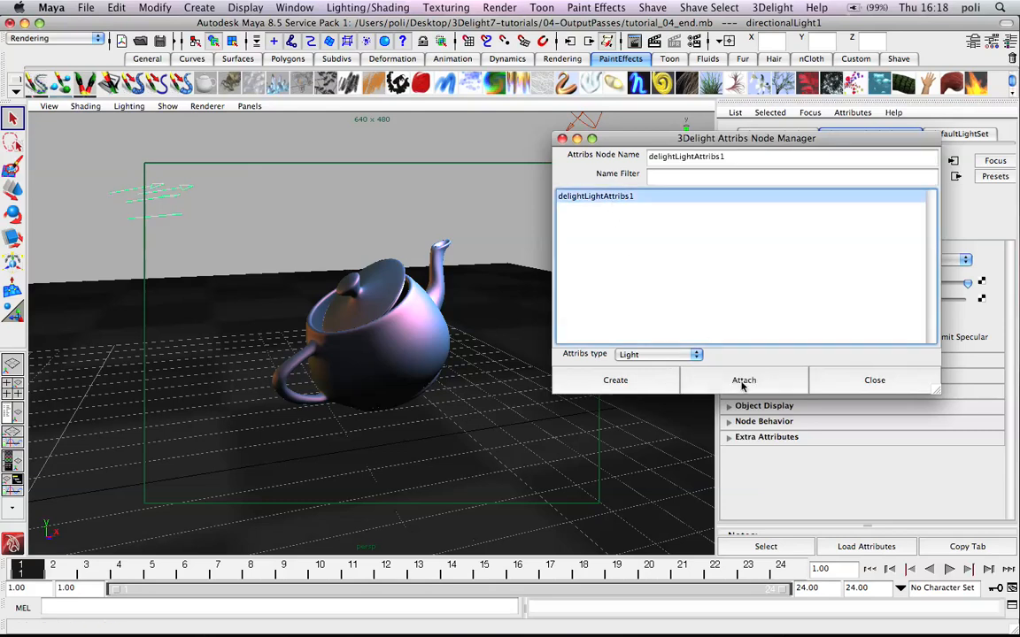
{"action": "left_click", "coordinate": [744, 381]}
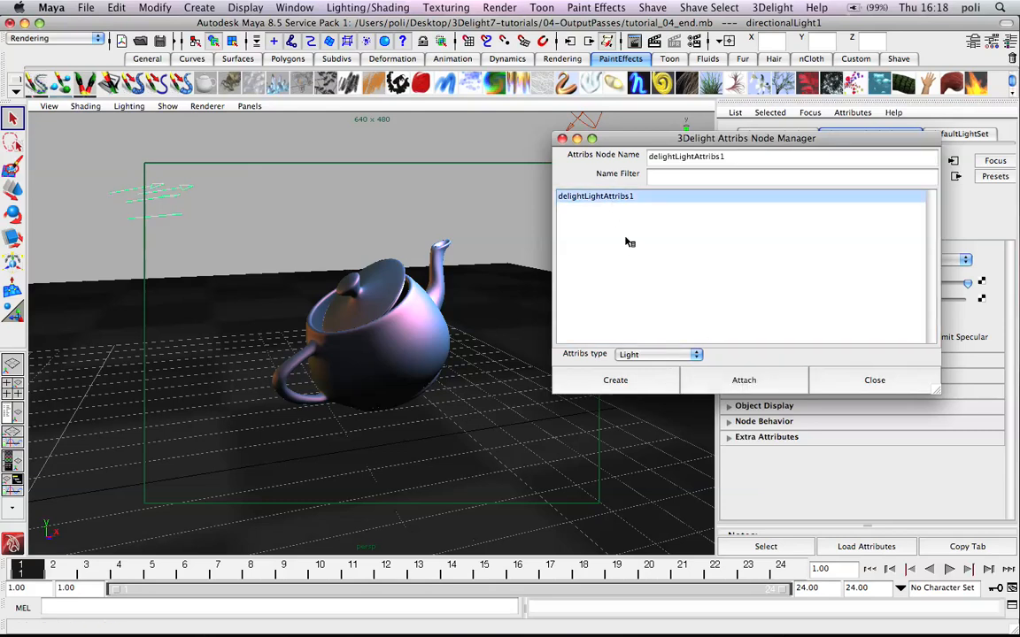
{"action": "left_click", "coordinate": [876, 380]}
Show the Outliner beside the perspective view and examine the Key Light option of delightLightAttribs1, attached to the directional light.
{"action": "left_click", "coordinate": [12, 395]}
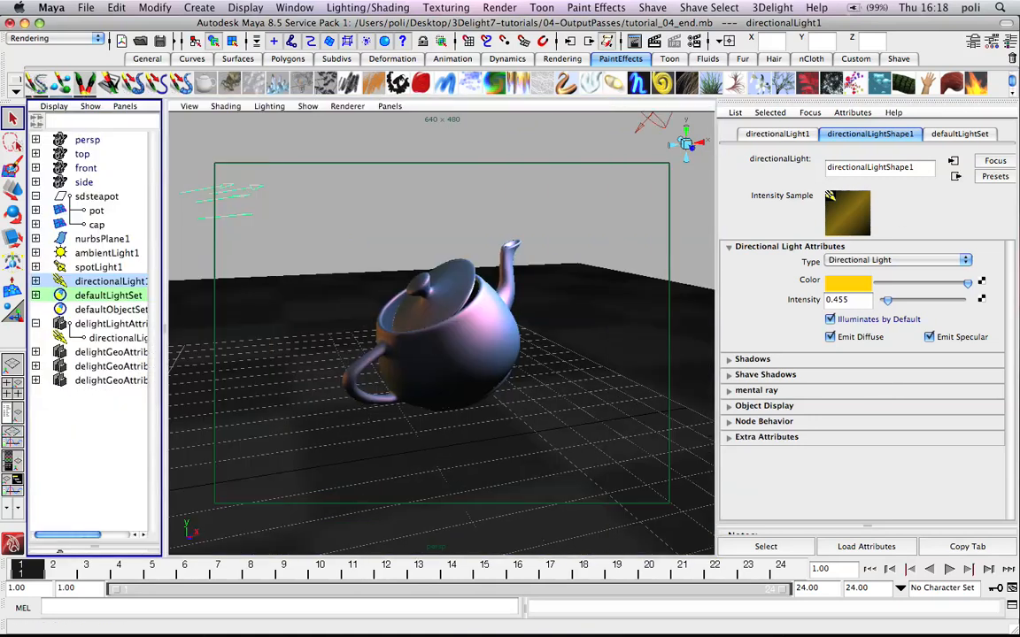
{"action": "left_click", "coordinate": [124, 324]}
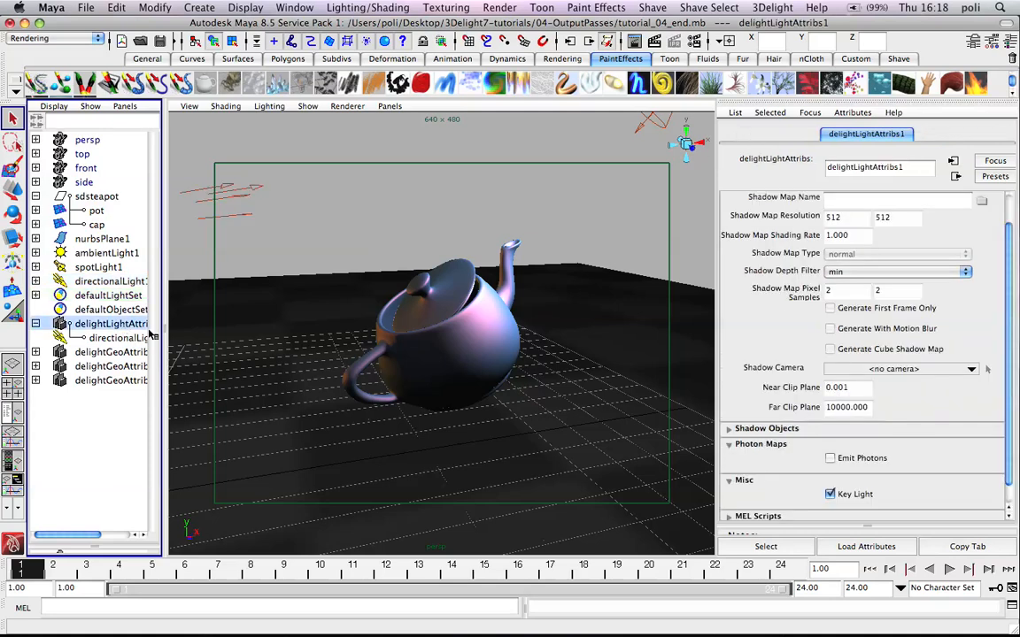
{"action": "left_click_drag", "start_coordinate": [150, 335], "coordinate": [195, 335]}
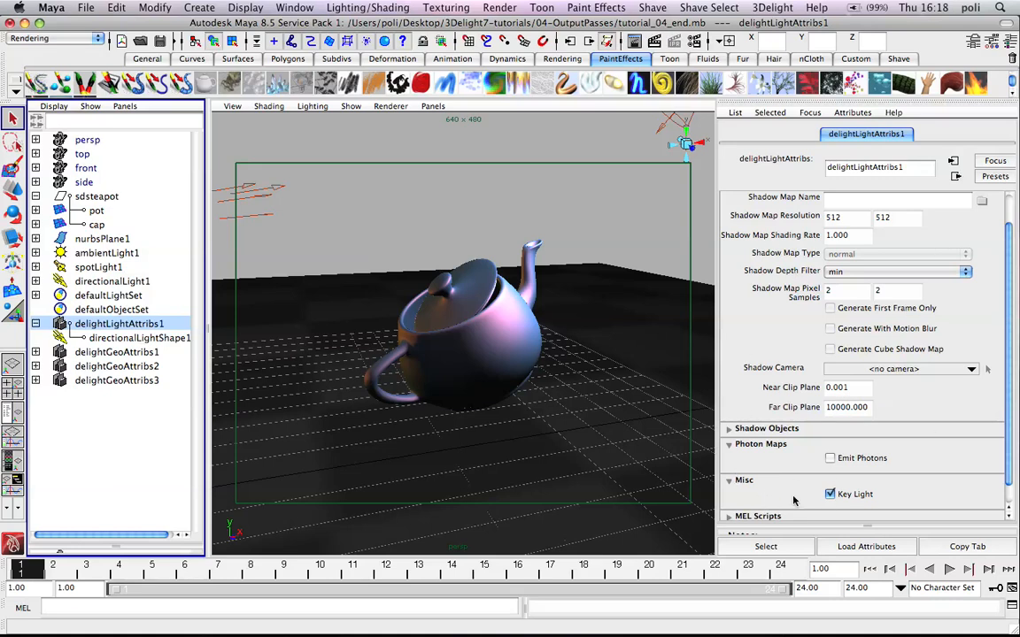
{"action": "scroll", "coordinate": [903, 388], "scroll_direction": "down", "scroll_amount": 1}
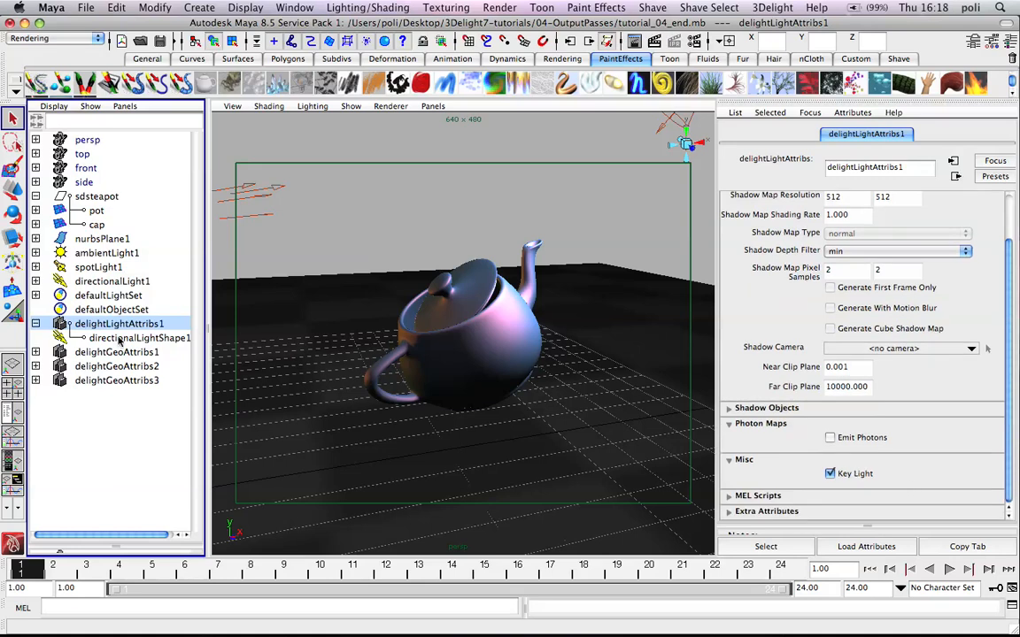
{"action": "left_click", "coordinate": [112, 281]}
{"action": "left_click", "coordinate": [133, 324]}
{"action": "left_click", "coordinate": [253, 190]}
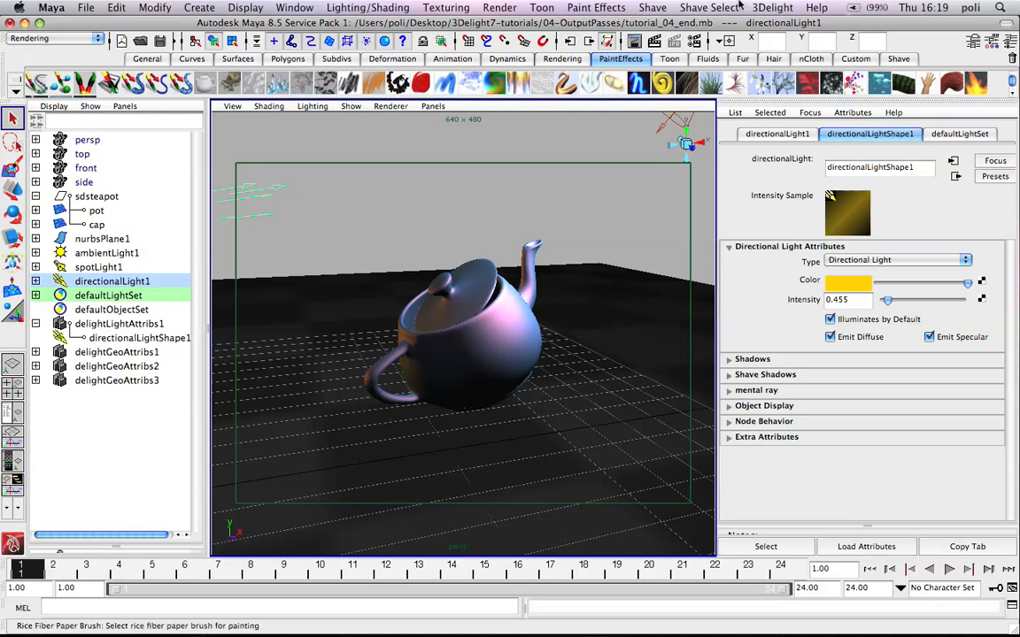
Return to the passes_idisplay render pass and recheck the AOVs of its ambient, key_spec and shadow secondary displays.
{"action": "left_click", "coordinate": [772, 7]}
{"action": "mouse_move", "coordinate": [785, 44]}
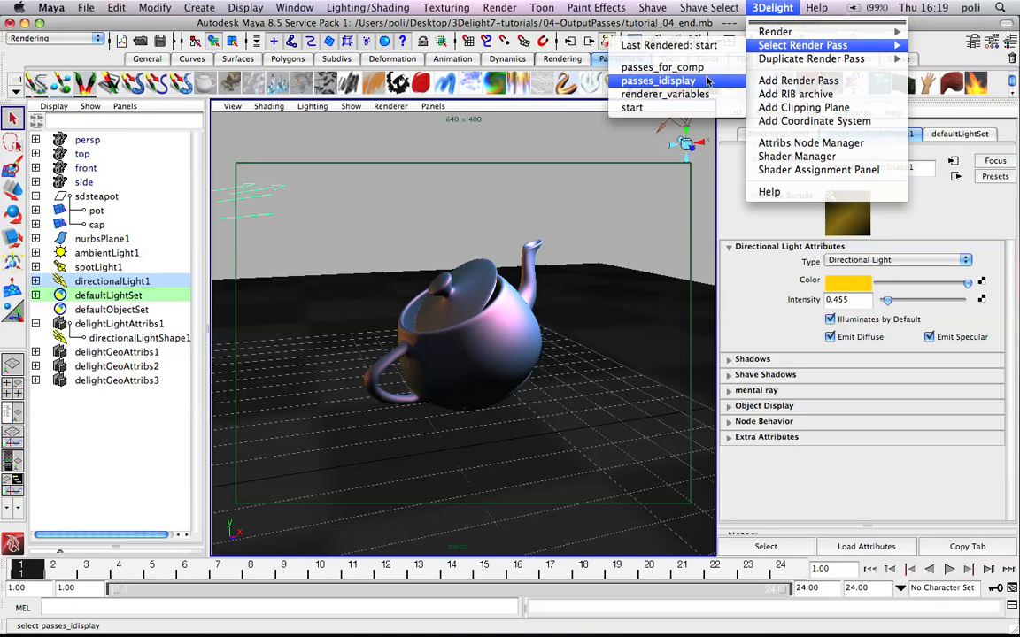
{"action": "left_click", "coordinate": [658, 80]}
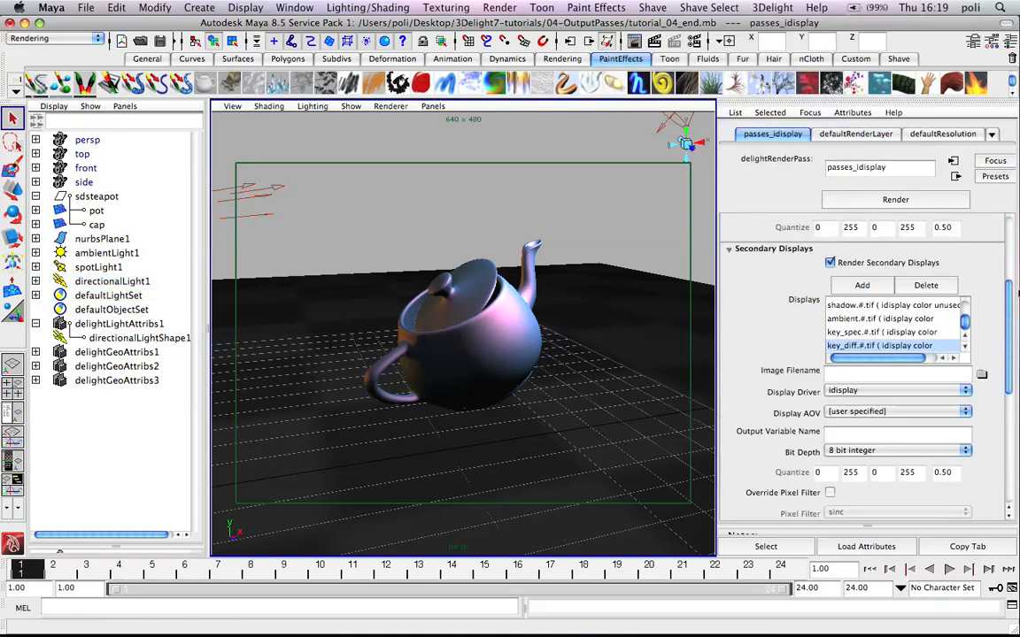
{"action": "left_click", "coordinate": [891, 320]}
{"action": "left_click", "coordinate": [889, 332]}
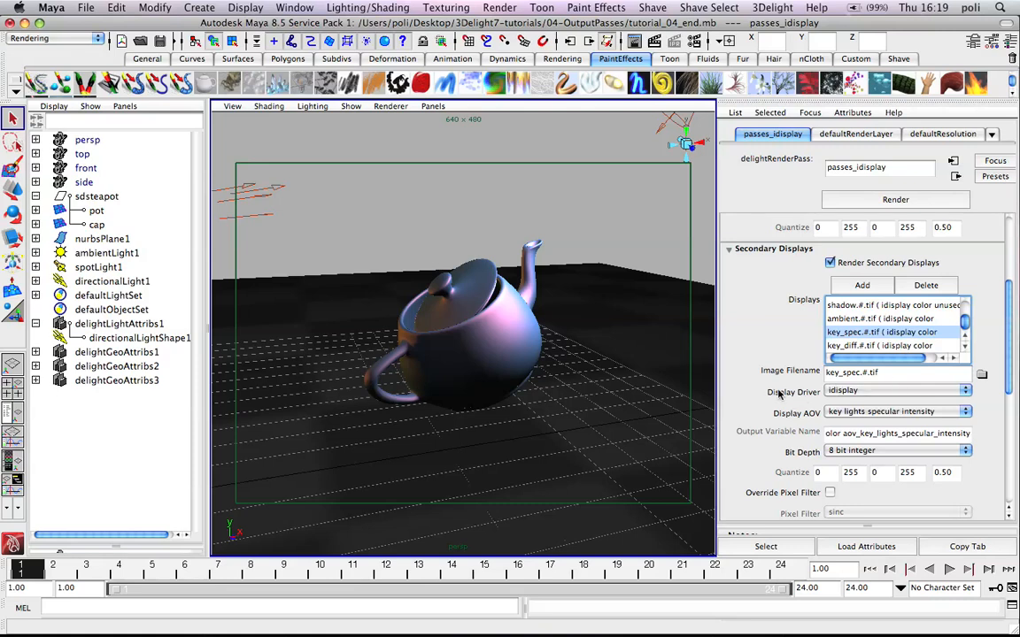
{"action": "left_click", "coordinate": [932, 319]}
{"action": "left_click", "coordinate": [927, 306]}
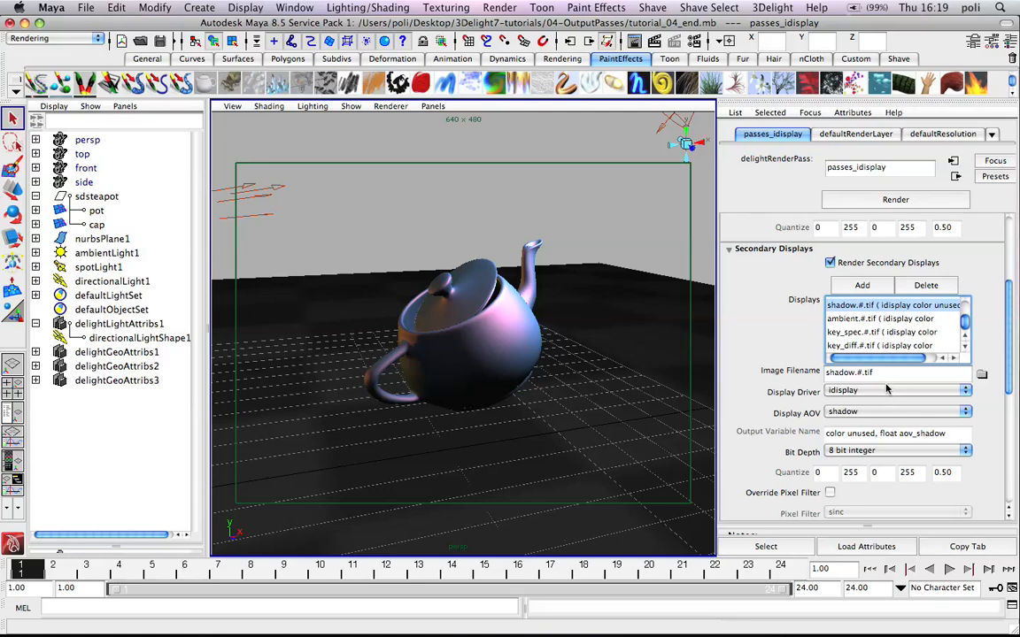
Render the passes_idisplay pass and step through the resulting images in i-display from beauty to key_spec.
{"action": "mouse_move", "coordinate": [815, 611]}
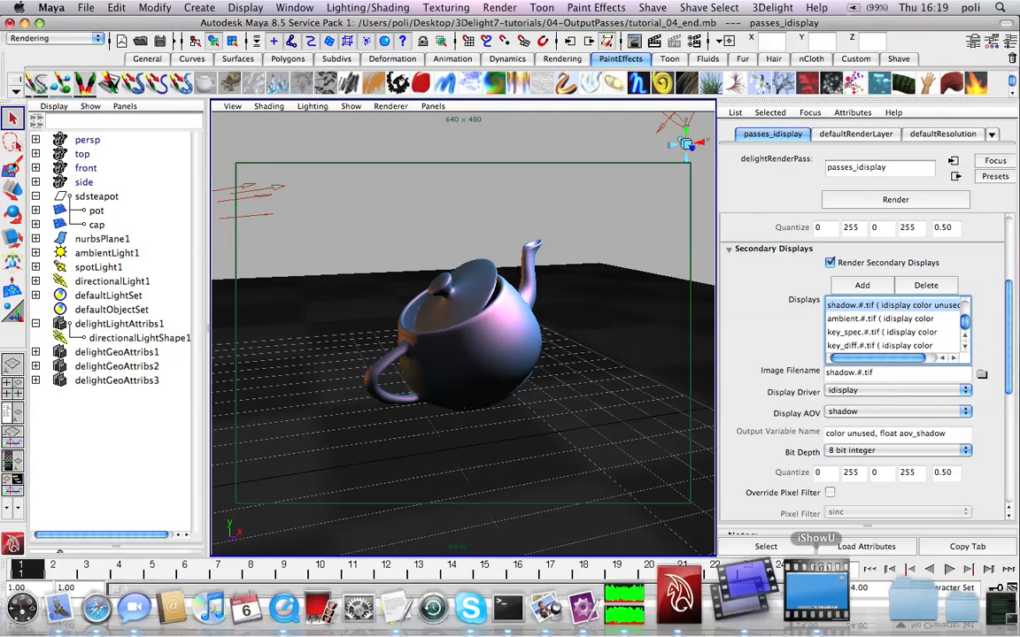
{"action": "left_click", "coordinate": [877, 204]}
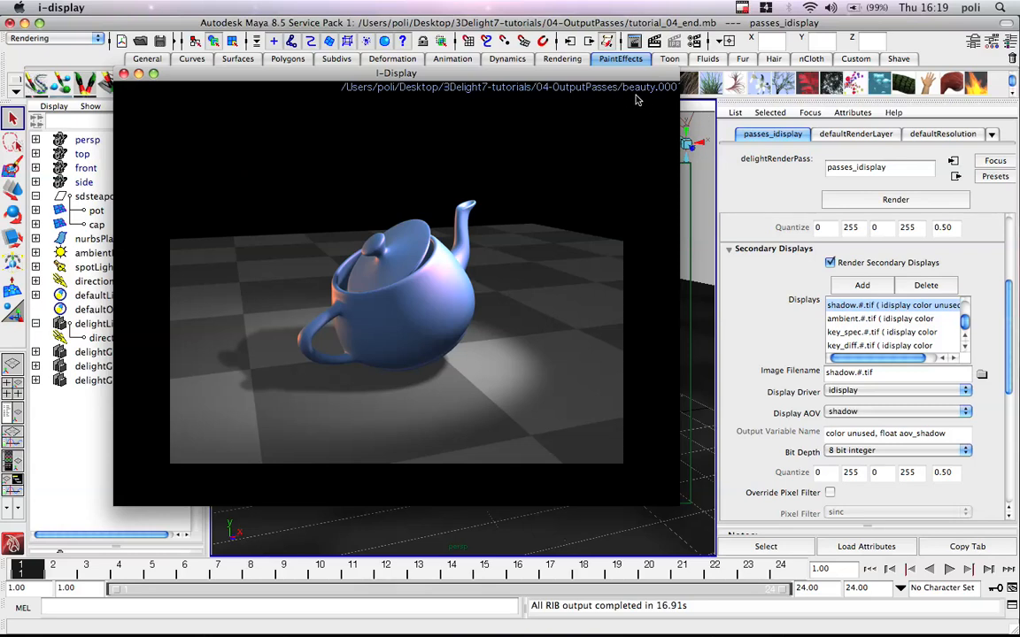
{"action": "key", "text": "Right"}
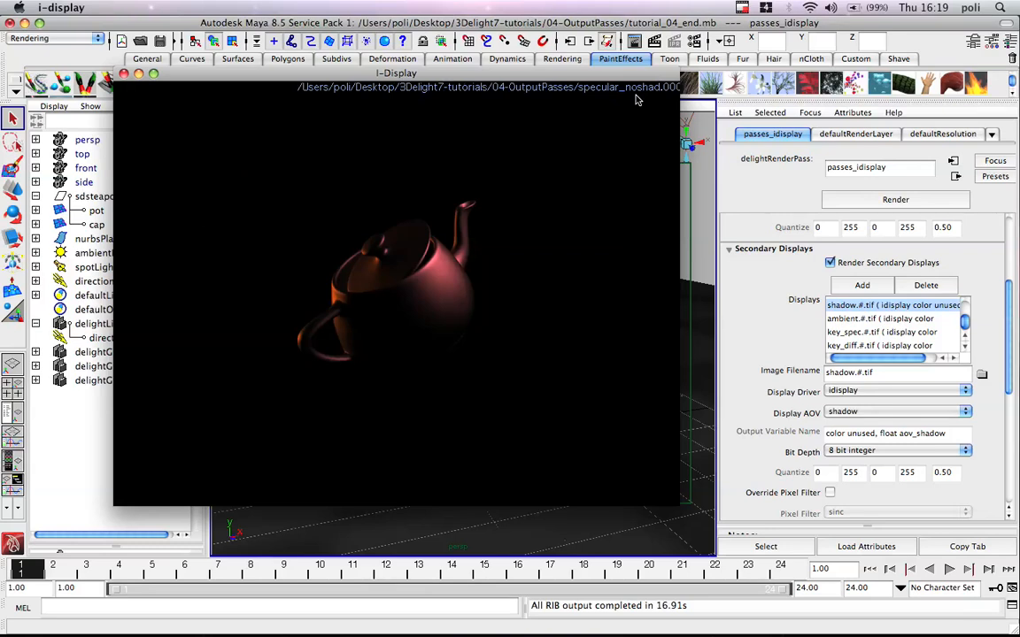
{"action": "key", "text": "Right"}
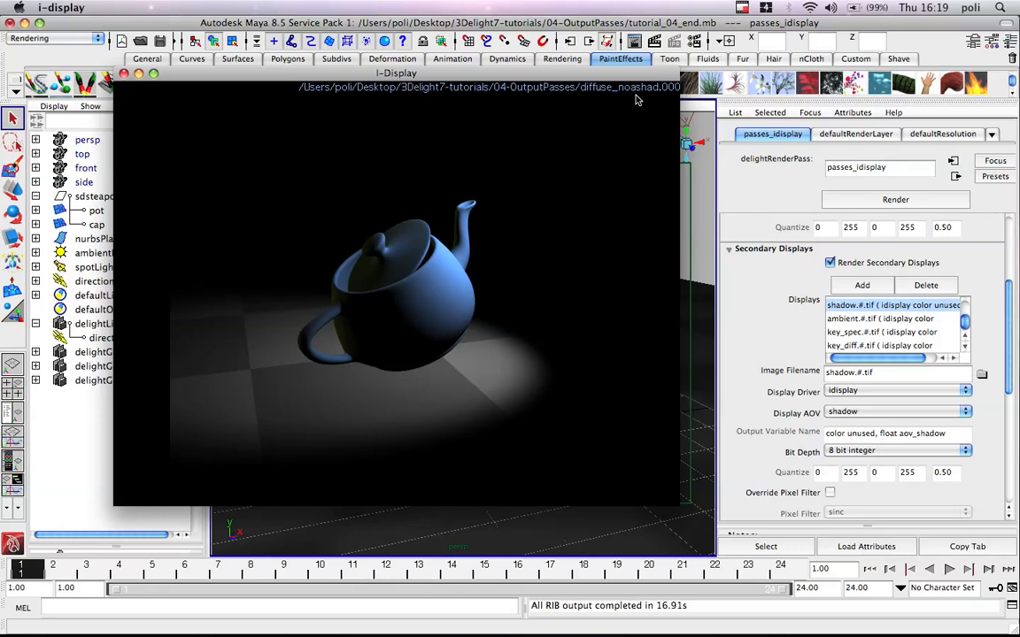
{"action": "key", "text": "Right"}
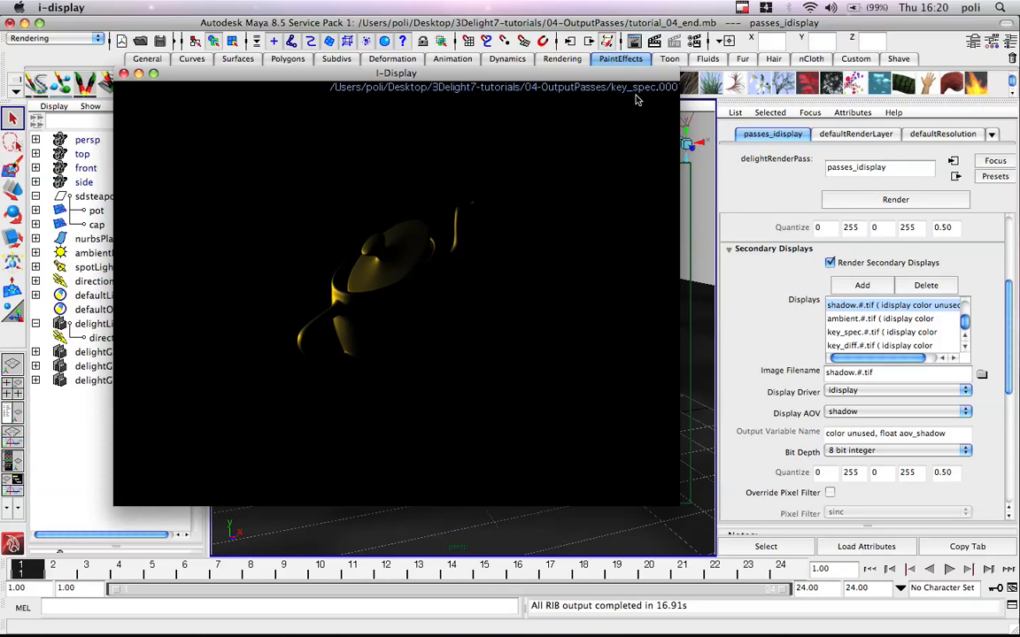
Reposition the i-display window, compare the key_spec and key_diff images by flipping between them, and close the window.
{"action": "left_click_drag", "start_coordinate": [534, 72], "coordinate": [748, 224]}
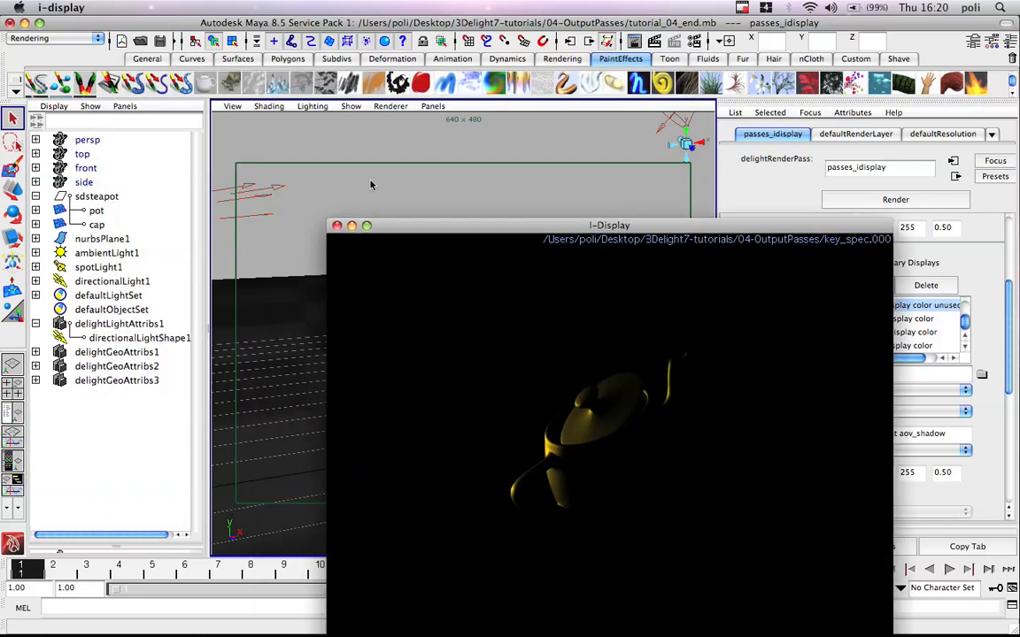
{"action": "left_click_drag", "start_coordinate": [376, 225], "coordinate": [270, 81]}
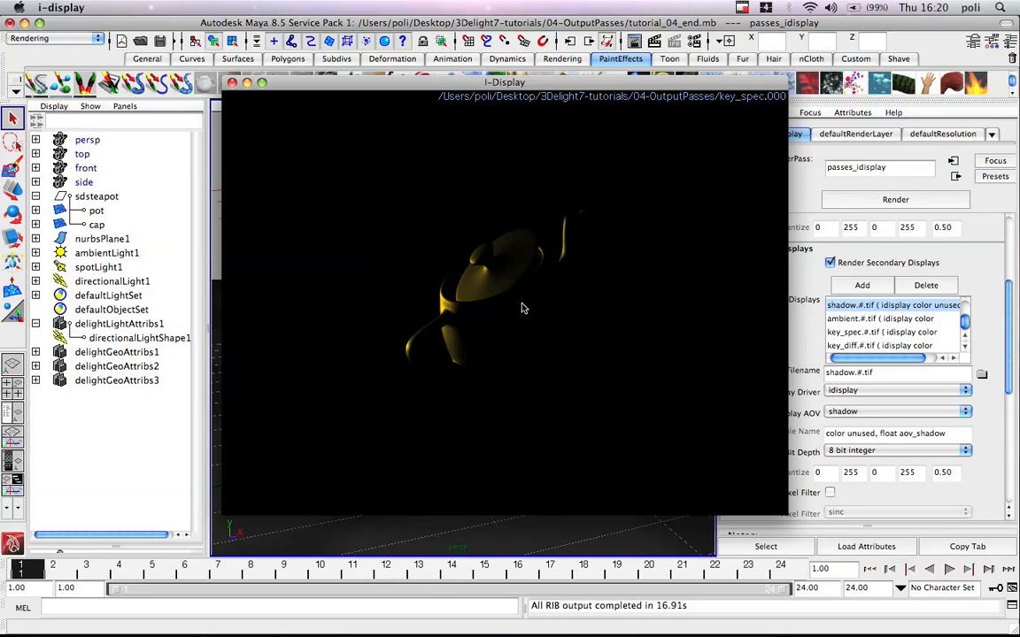
{"action": "key", "text": "Right"}
{"action": "key", "text": "Left"}
{"action": "key", "text": "Right"}
{"action": "key", "text": "Left"}
{"action": "key", "text": "Right"}
{"action": "key", "text": "Left"}
{"action": "key", "text": "Right"}
{"action": "key", "text": "Left"}
{"action": "key", "text": "Right"}
{"action": "key", "text": "Right"}
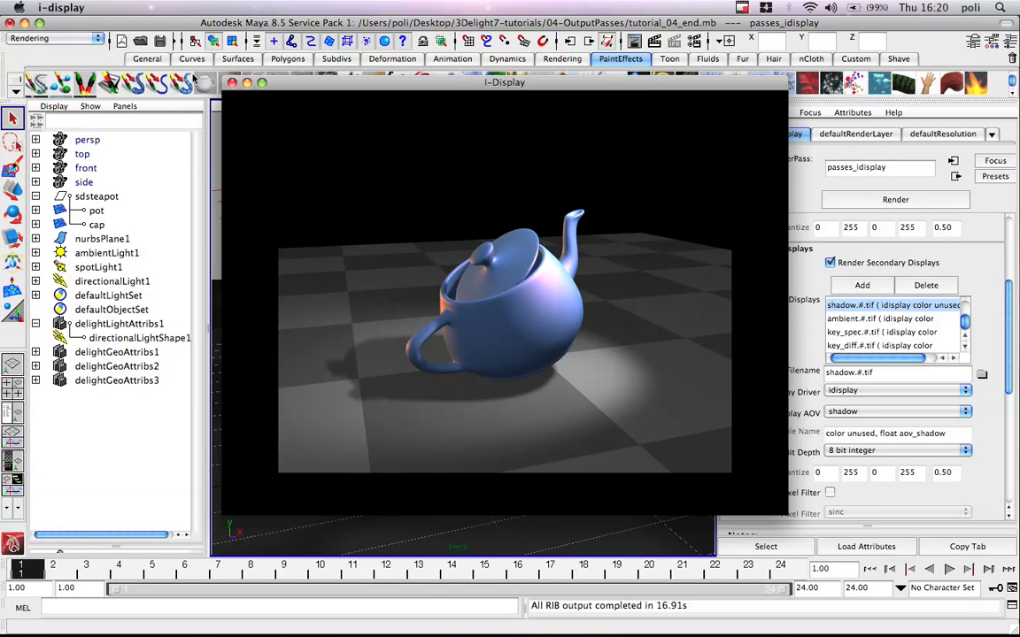
{"action": "left_click", "coordinate": [232, 83]}
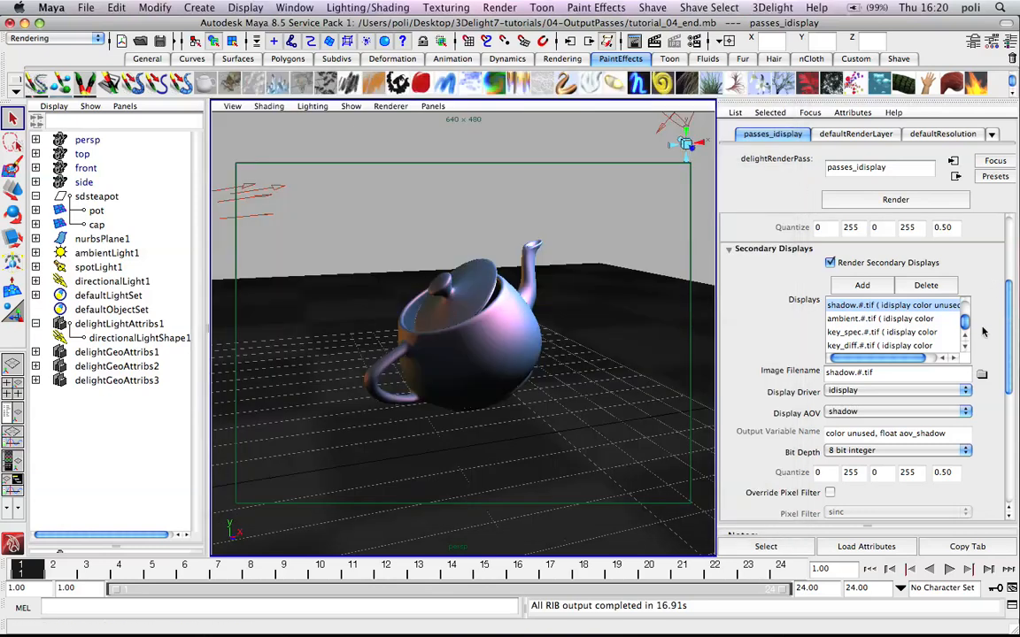
Select the passes_for_comp render pass and examine its specular_noshad, diffuse_noashad and shadow secondary displays.
{"action": "left_click", "coordinate": [733, 7]}
{"action": "mouse_move", "coordinate": [771, 7]}
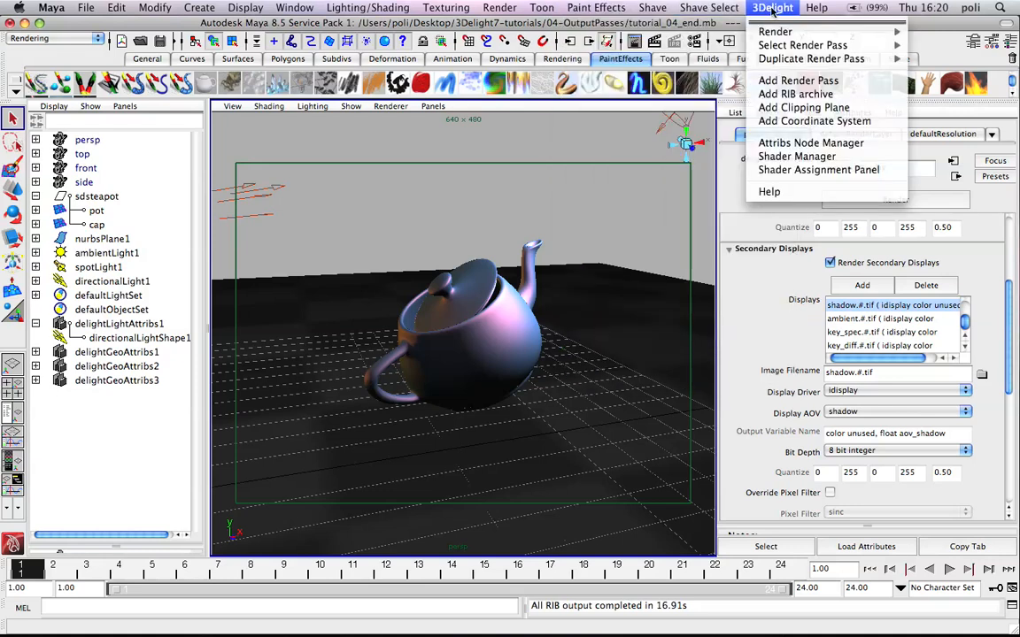
{"action": "mouse_move", "coordinate": [801, 45]}
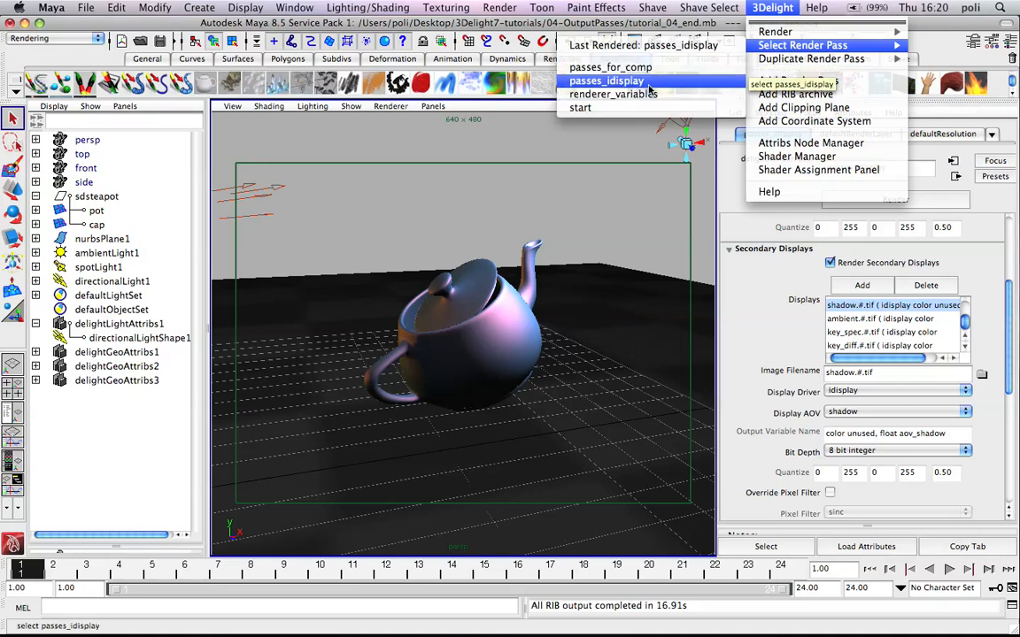
{"action": "left_click", "coordinate": [611, 67]}
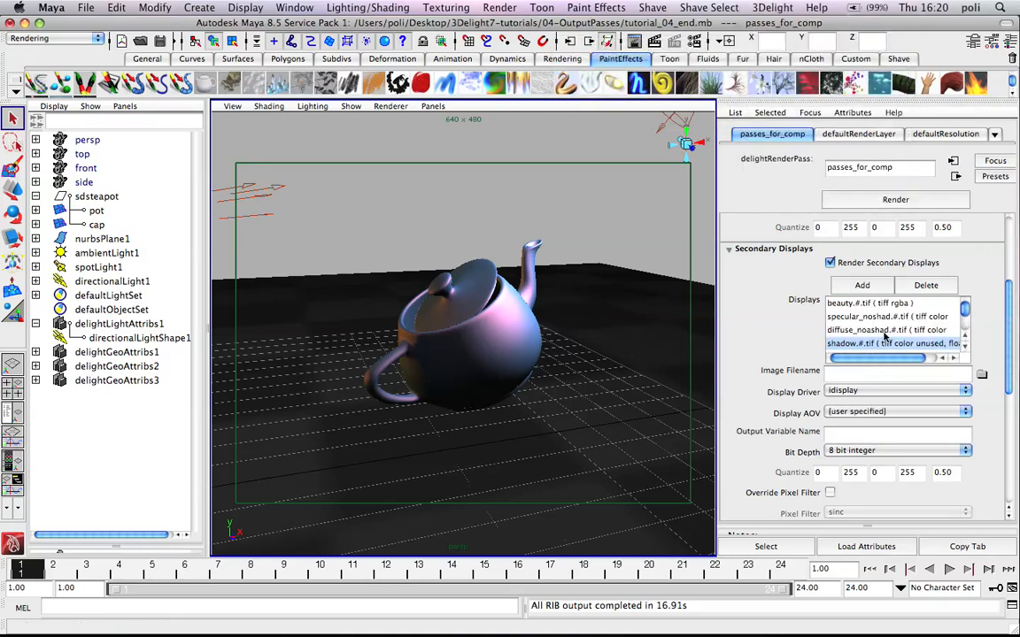
{"action": "left_click", "coordinate": [854, 330]}
{"action": "left_click", "coordinate": [872, 317]}
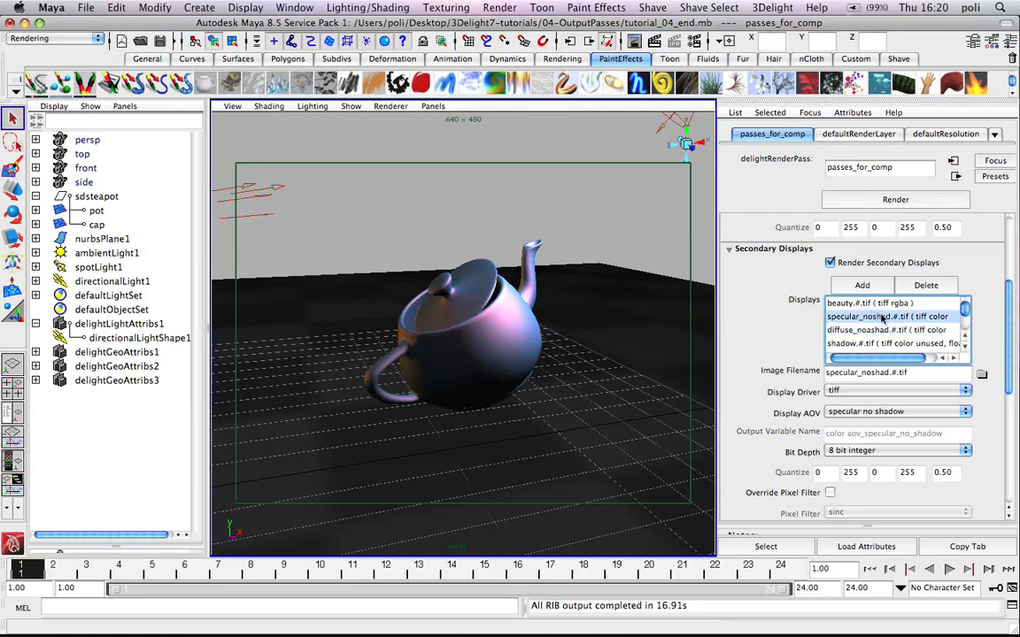
{"action": "left_click", "coordinate": [886, 329]}
{"action": "left_click", "coordinate": [885, 342]}
{"action": "scroll", "coordinate": [965, 322], "scroll_direction": "down", "scroll_amount": 1}
{"action": "scroll", "coordinate": [965, 321], "scroll_direction": "down", "scroll_amount": 2}
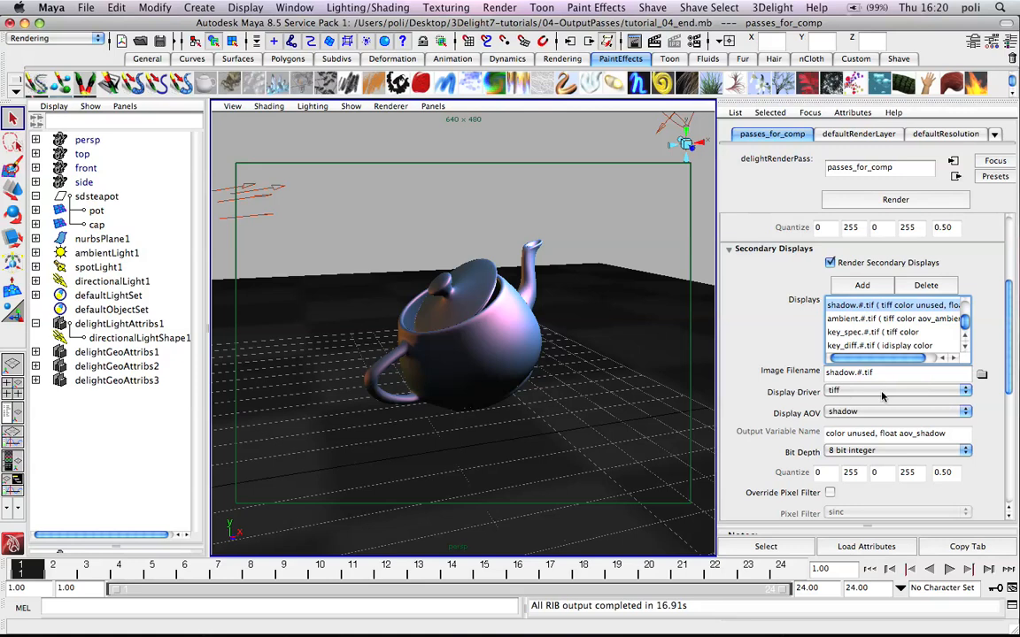
Check the display driver and AOV of the key_spec, key_diff and ambient secondary displays in passes_for_comp.
{"action": "left_click", "coordinate": [876, 331]}
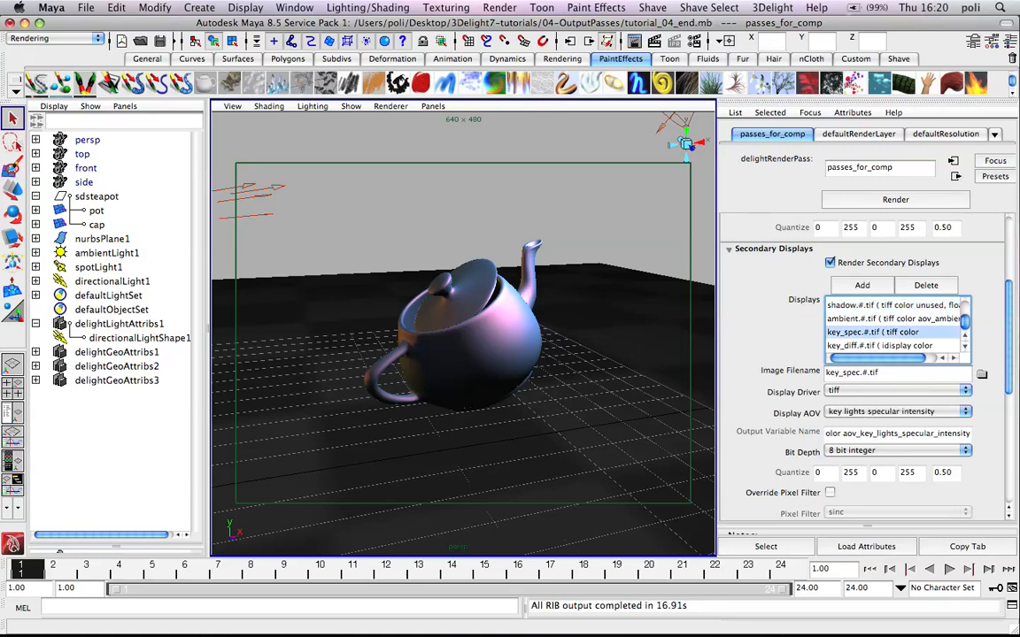
{"action": "left_click", "coordinate": [872, 345]}
{"action": "left_click", "coordinate": [872, 332]}
{"action": "left_click", "coordinate": [869, 320]}
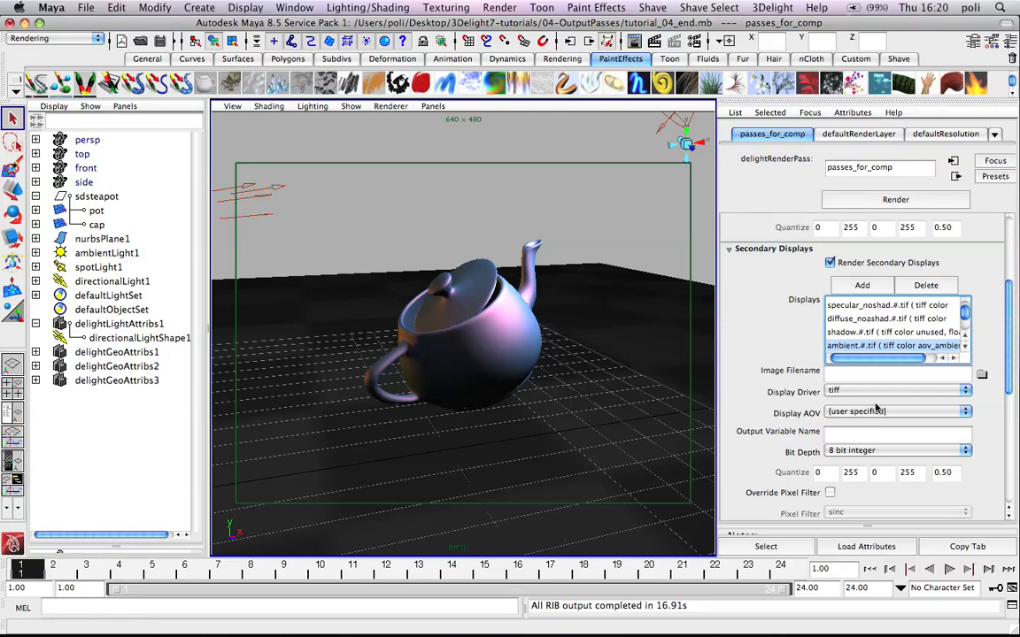
Switch to the Finder desktop and close the home folder window, keeping the 04-OutputPasses folder window open.
{"action": "mouse_move", "coordinate": [1, 4]}
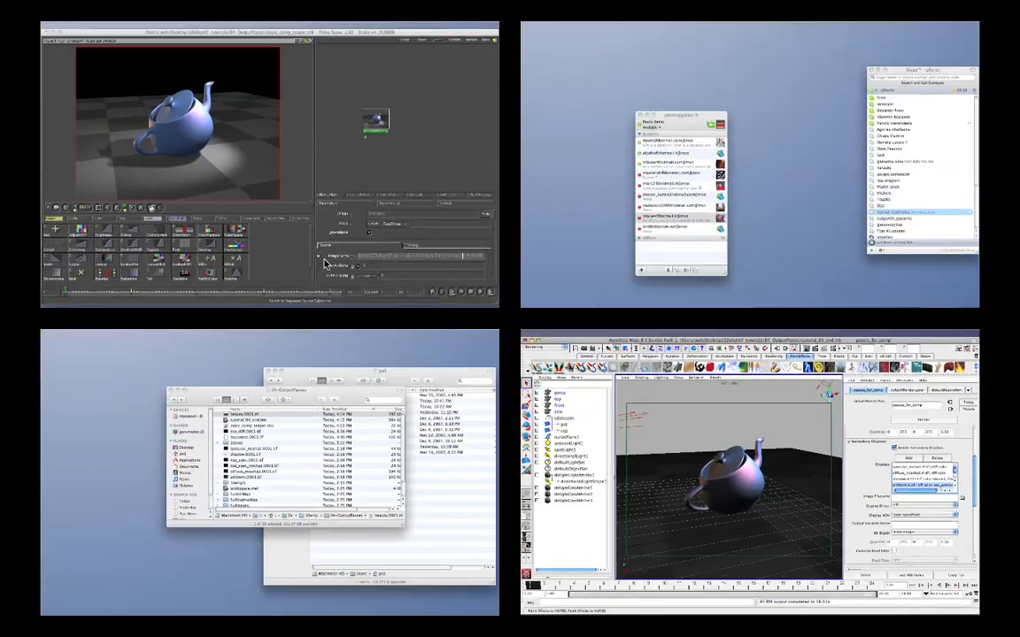
{"action": "left_click", "coordinate": [327, 263]}
{"action": "mouse_move", "coordinate": [116, 586]}
{"action": "left_click", "coordinate": [17, 598]}
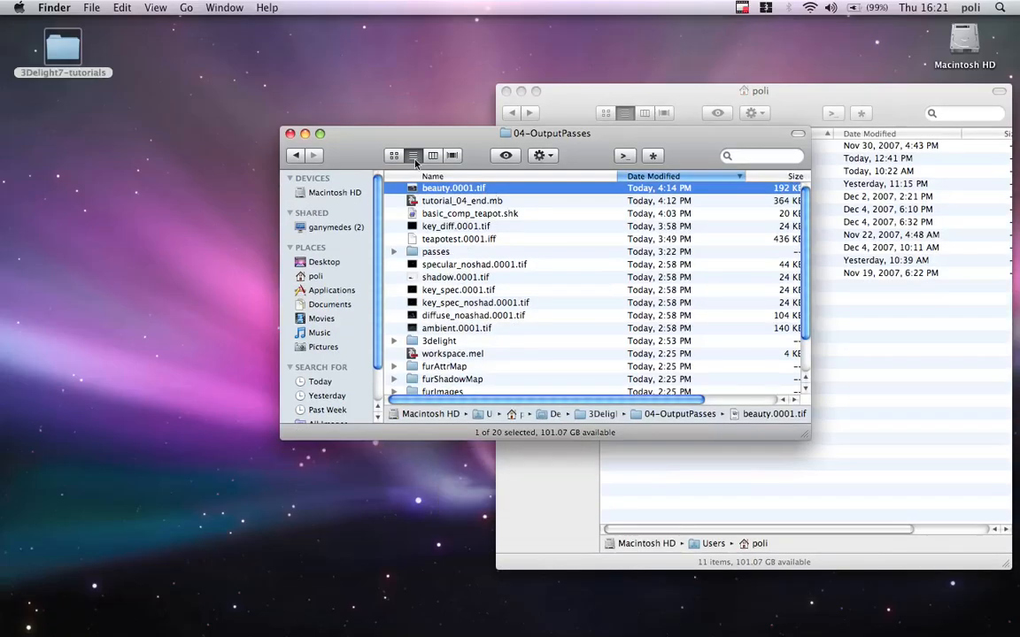
{"action": "left_click", "coordinate": [582, 95]}
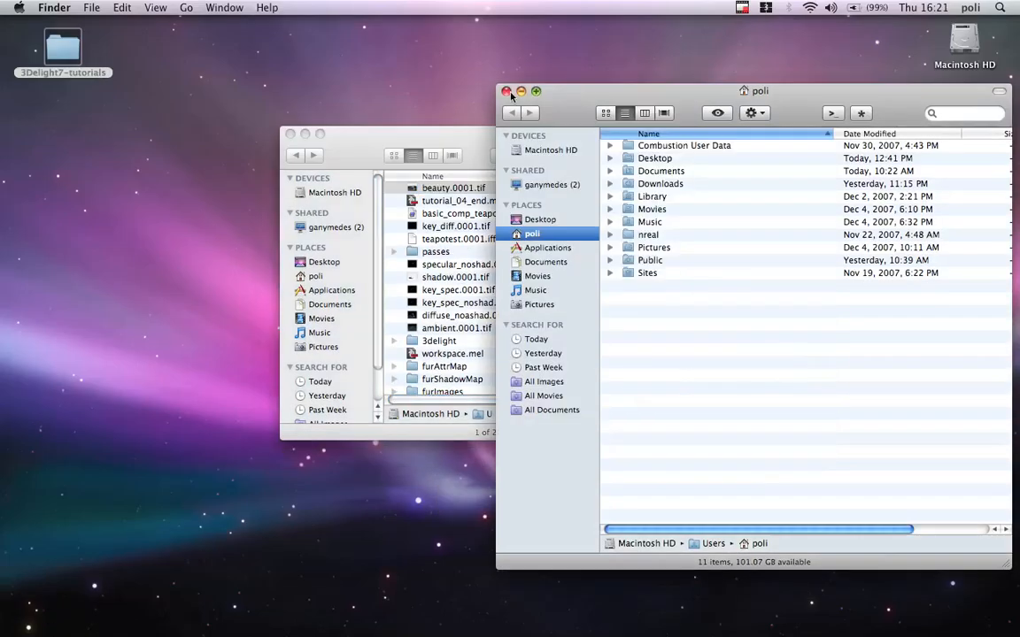
{"action": "left_click", "coordinate": [508, 92]}
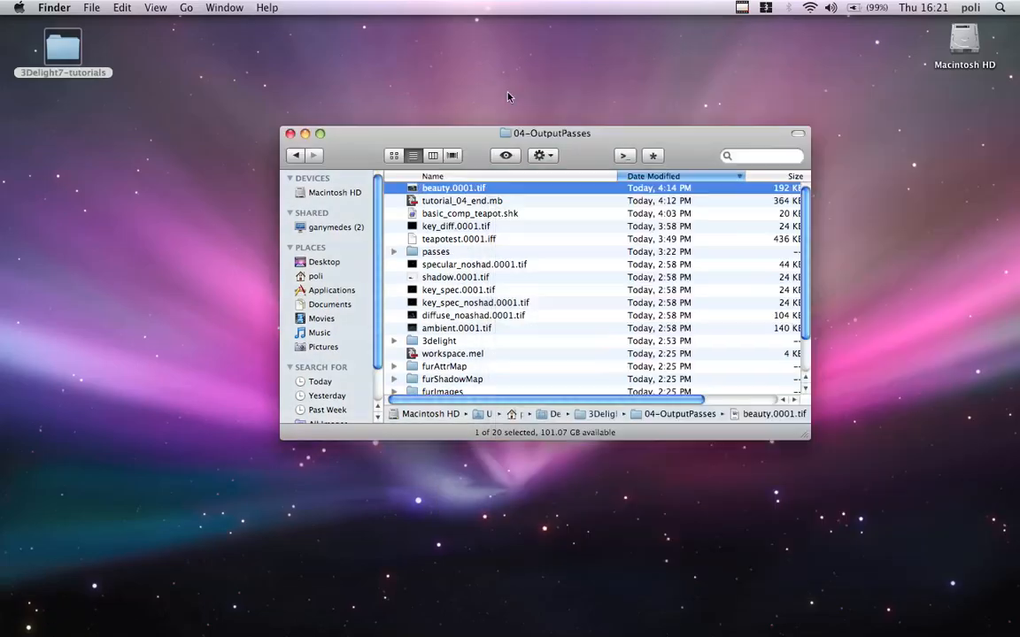
Open the passes folder inside 04-OutputPasses and go through the rendered TIFF files, from ambient to key_spec.
{"action": "left_click", "coordinate": [474, 328]}
{"action": "left_click", "coordinate": [453, 252]}
{"action": "double_click", "coordinate": [453, 253]}
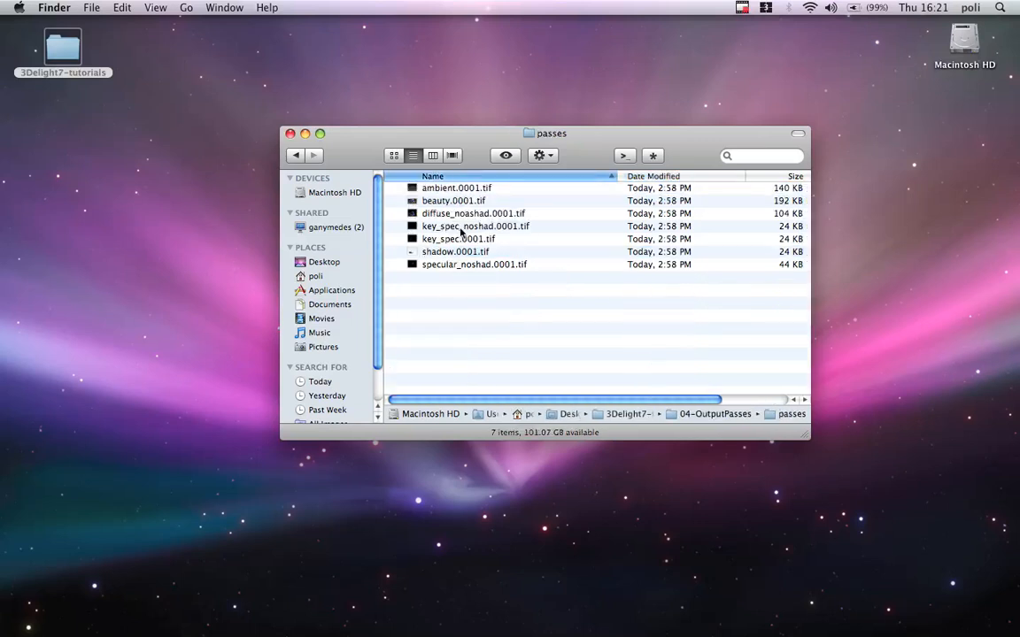
{"action": "left_click", "coordinate": [429, 189]}
{"action": "left_click", "coordinate": [433, 201]}
{"action": "left_click", "coordinate": [439, 214]}
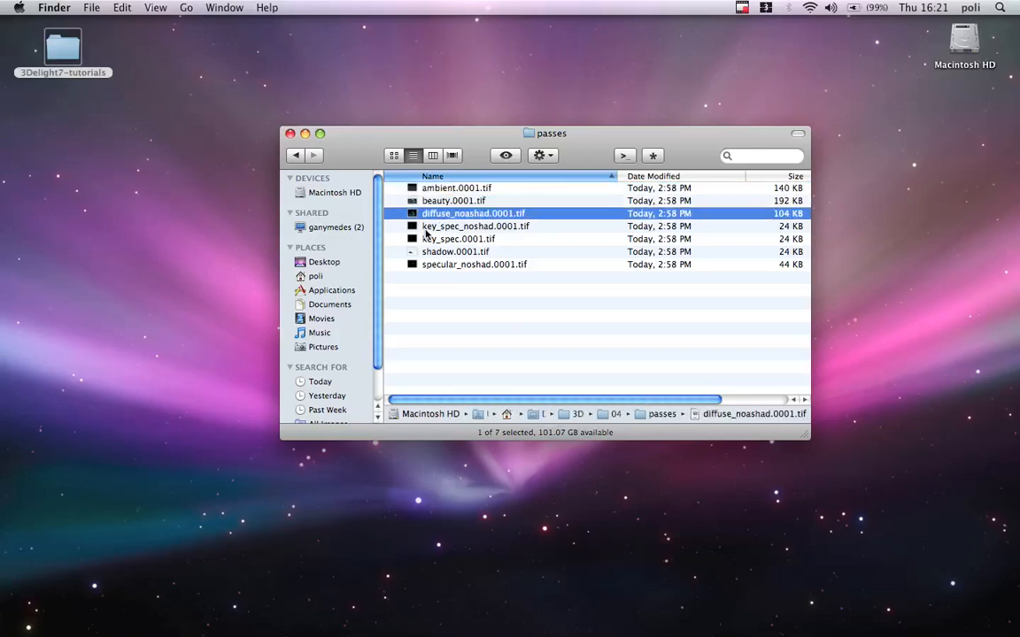
{"action": "left_click", "coordinate": [416, 227]}
{"action": "left_click", "coordinate": [470, 239]}
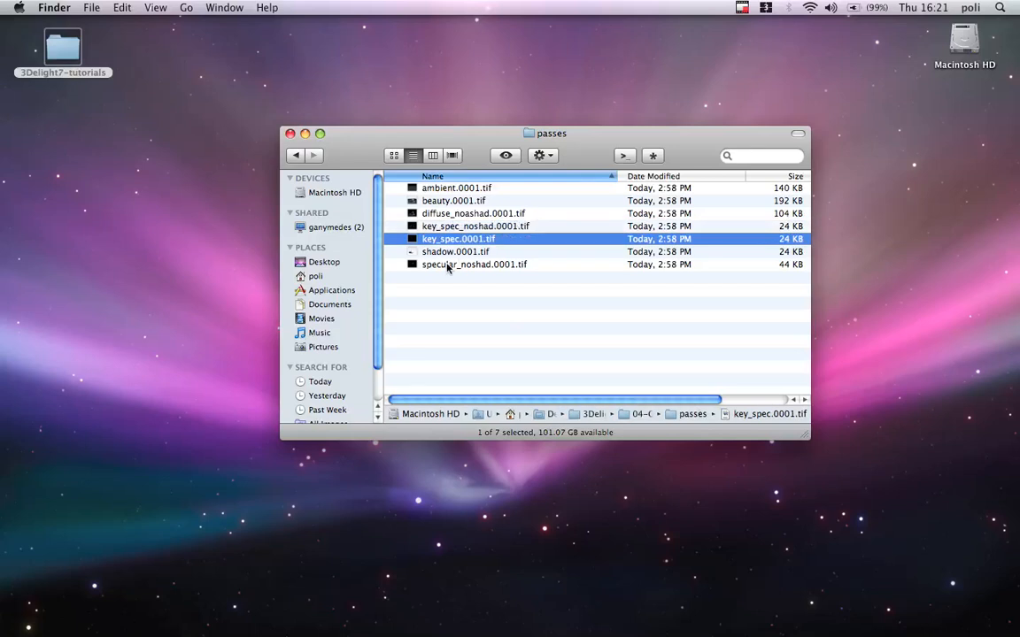
Move key_diff.0001.tif from 04-OutputPasses into the passes folder and reopen that folder.
{"action": "left_click", "coordinate": [299, 155]}
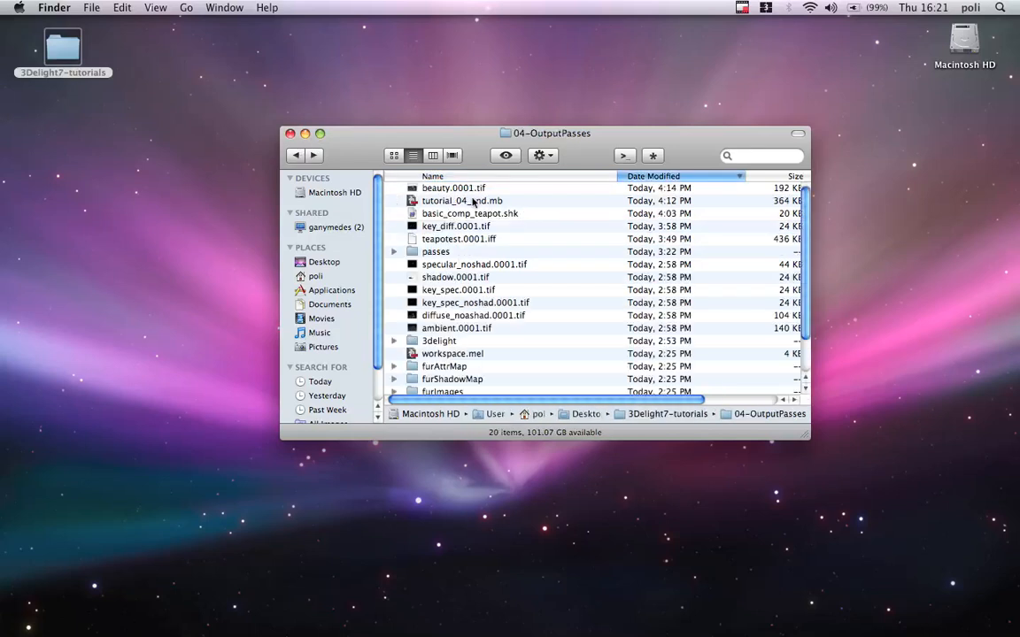
{"action": "left_click_drag", "start_coordinate": [461, 230], "coordinate": [448, 254]}
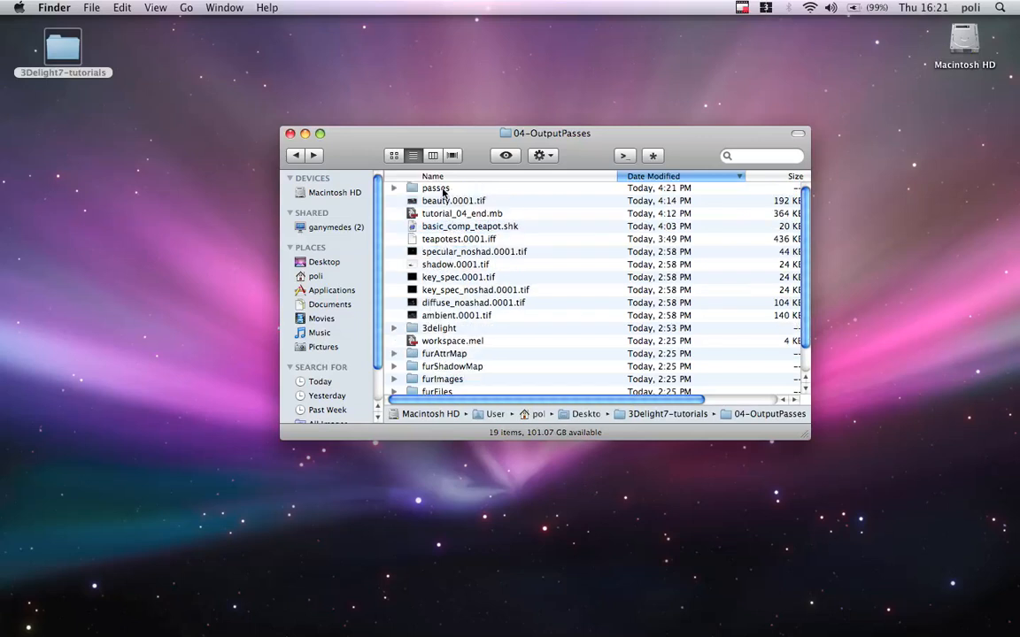
{"action": "left_click", "coordinate": [434, 189]}
{"action": "double_click", "coordinate": [434, 189]}
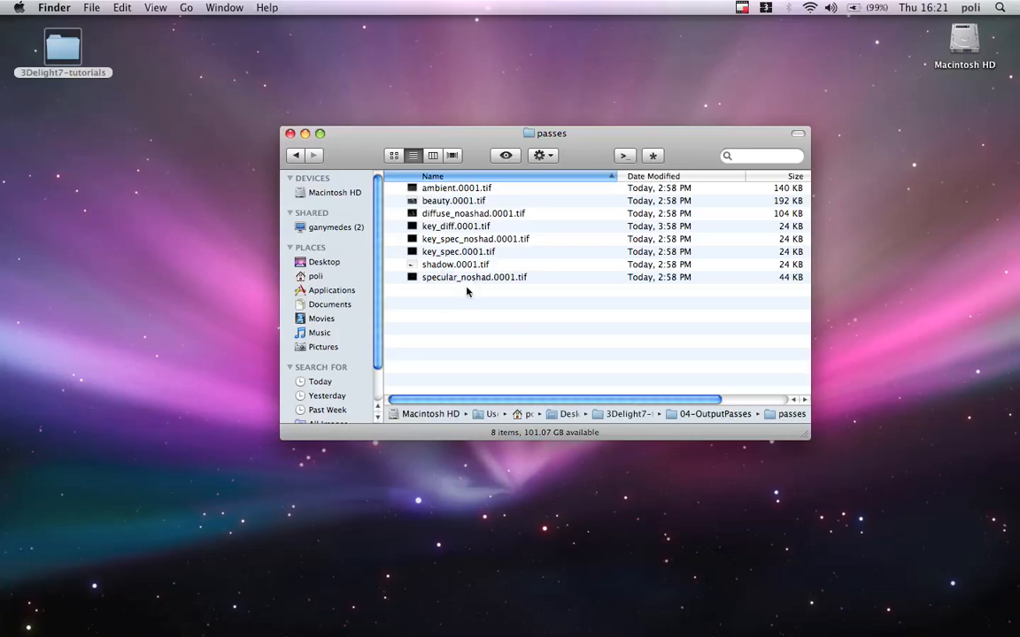
Switch to Shake, display the AMBIENT node of the teapot compositing tree in the viewer and check its image path.
{"action": "mouse_move", "coordinate": [2, 2]}
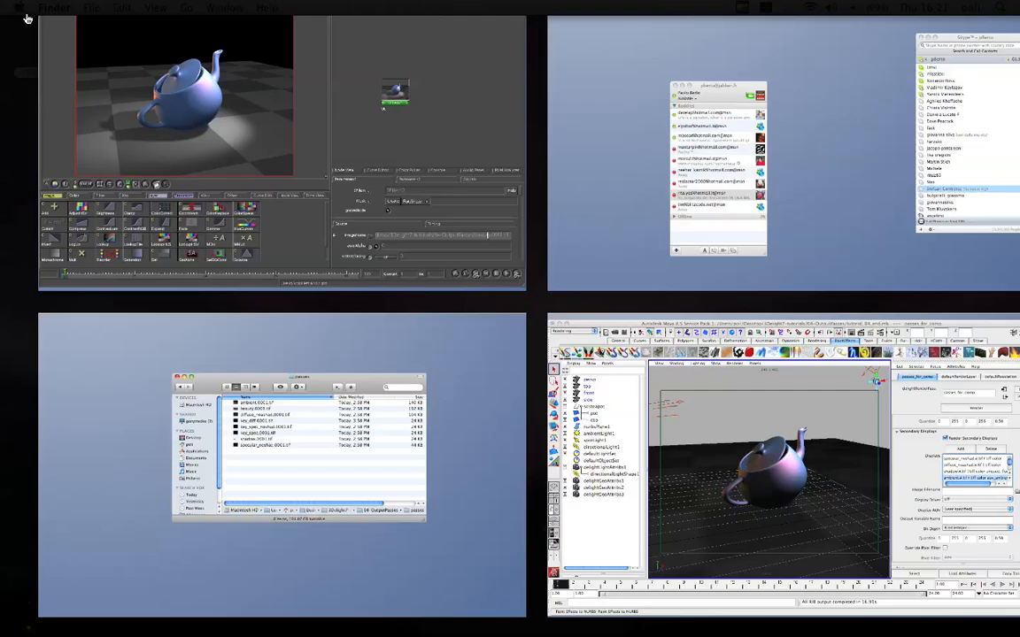
{"action": "left_click", "coordinate": [409, 215]}
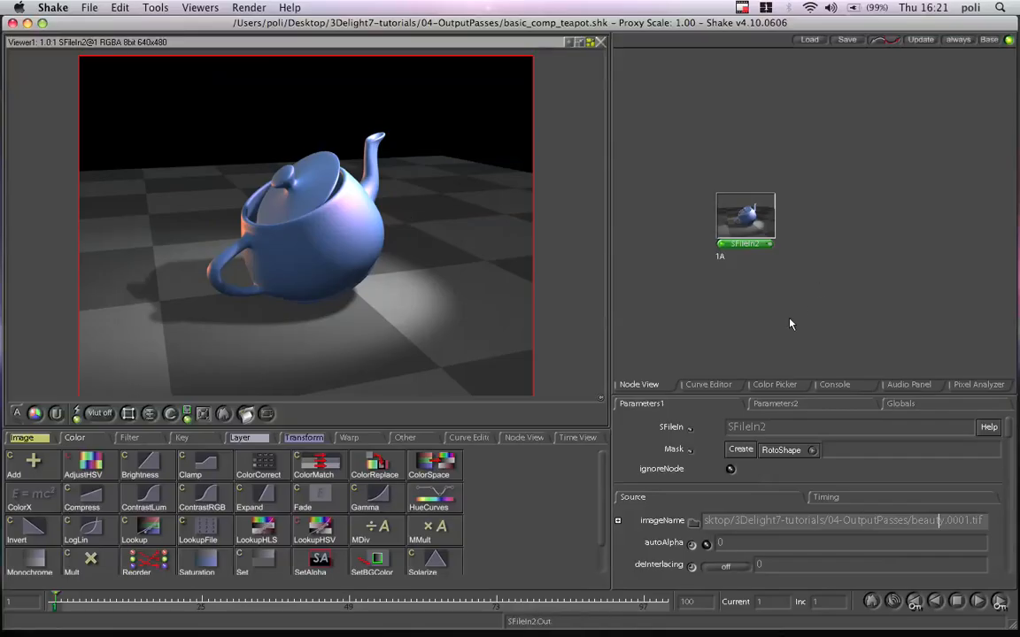
{"action": "middle_click_drag", "start_coordinate": [894, 128], "coordinate": [885, 316]}
{"action": "middle_click_drag", "start_coordinate": [872, 214], "coordinate": [873, 359]}
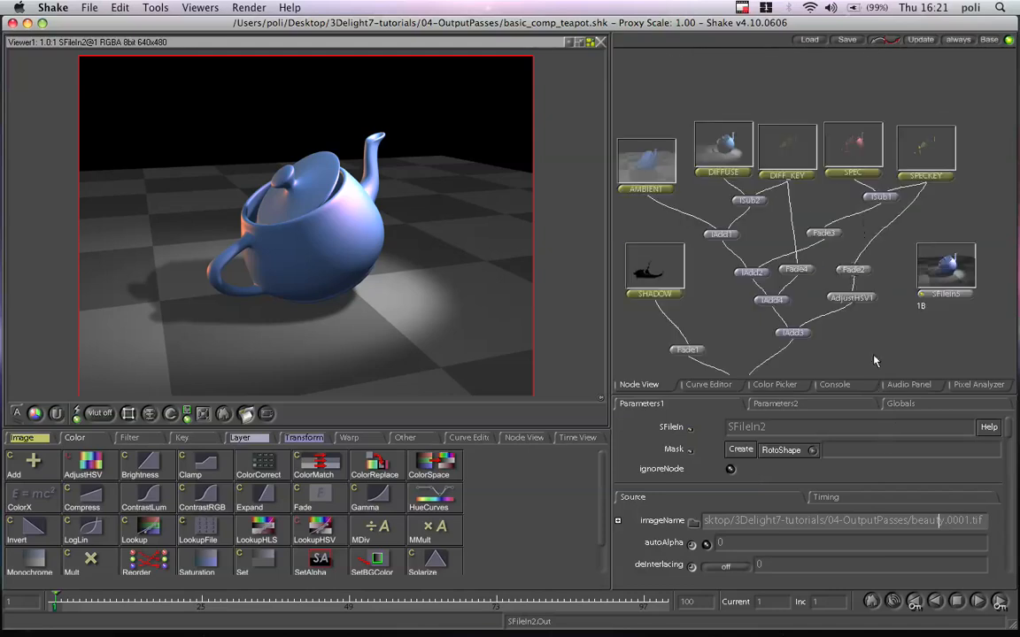
{"action": "middle_click_drag", "start_coordinate": [732, 119], "coordinate": [769, 78]}
{"action": "double_click", "coordinate": [694, 133]}
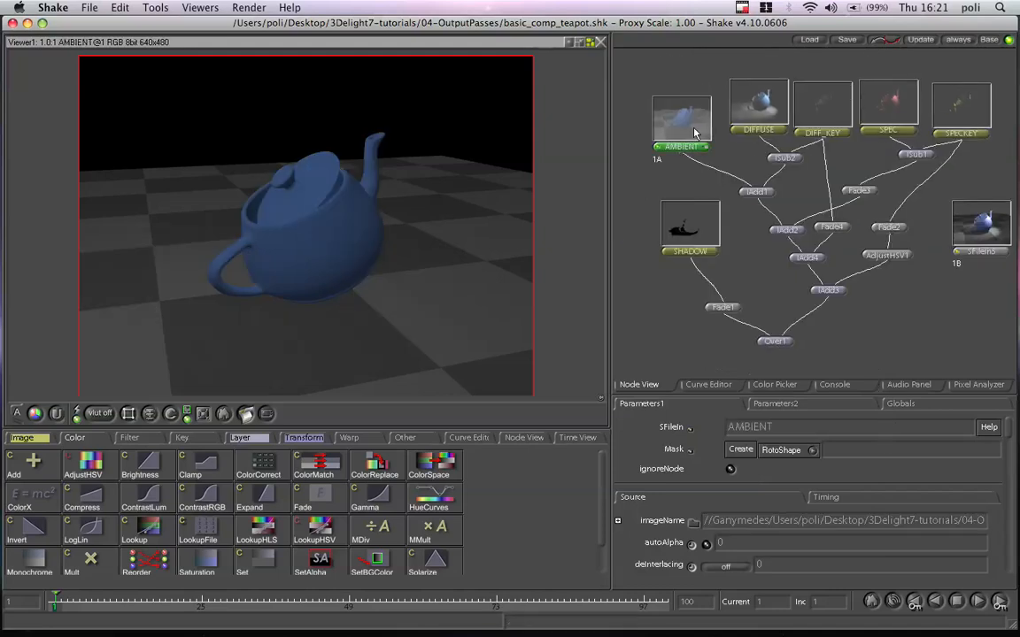
{"action": "left_click", "coordinate": [941, 522]}
{"action": "left_click_drag", "start_coordinate": [941, 523], "coordinate": [986, 522]}
View the DIFFUSE, DIFF_KEY, SPEC and SPECKEY input passes one after another, then return to SPEC for comparison.
{"action": "double_click", "coordinate": [745, 105]}
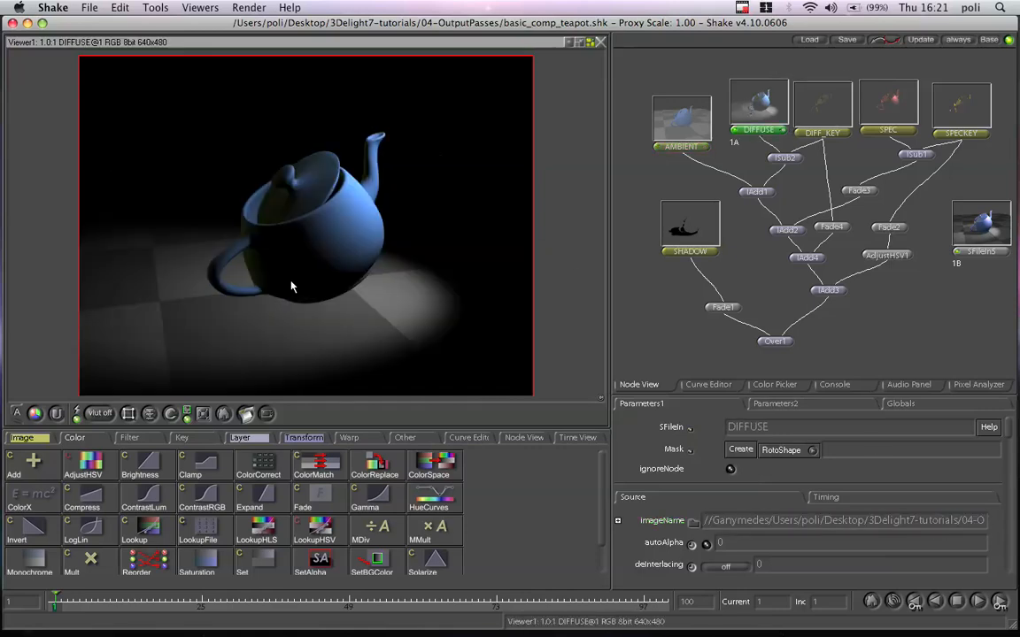
{"action": "double_click", "coordinate": [823, 102]}
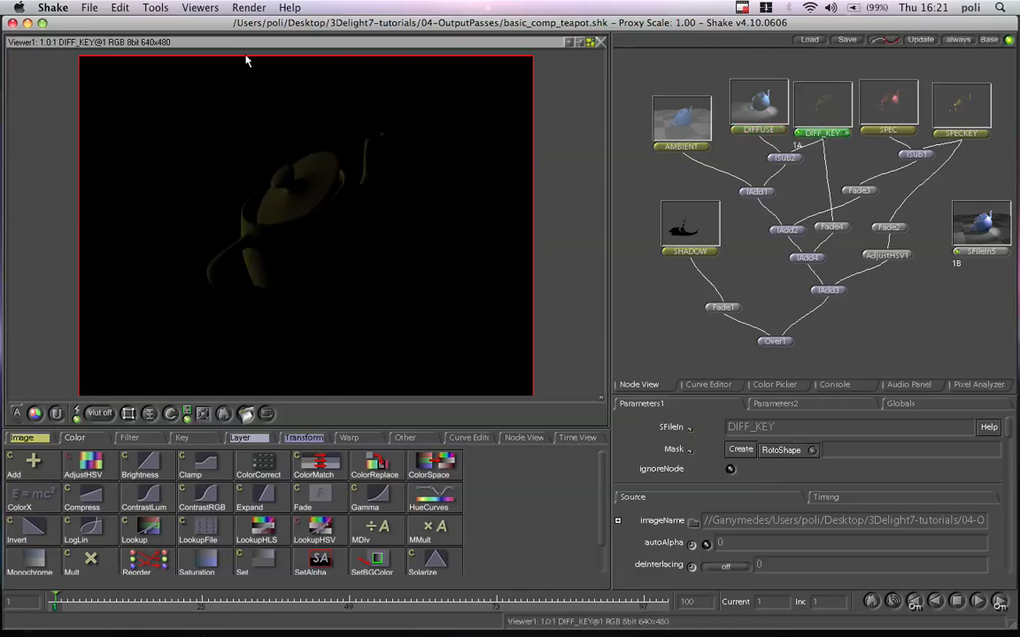
{"action": "left_click", "coordinate": [879, 105]}
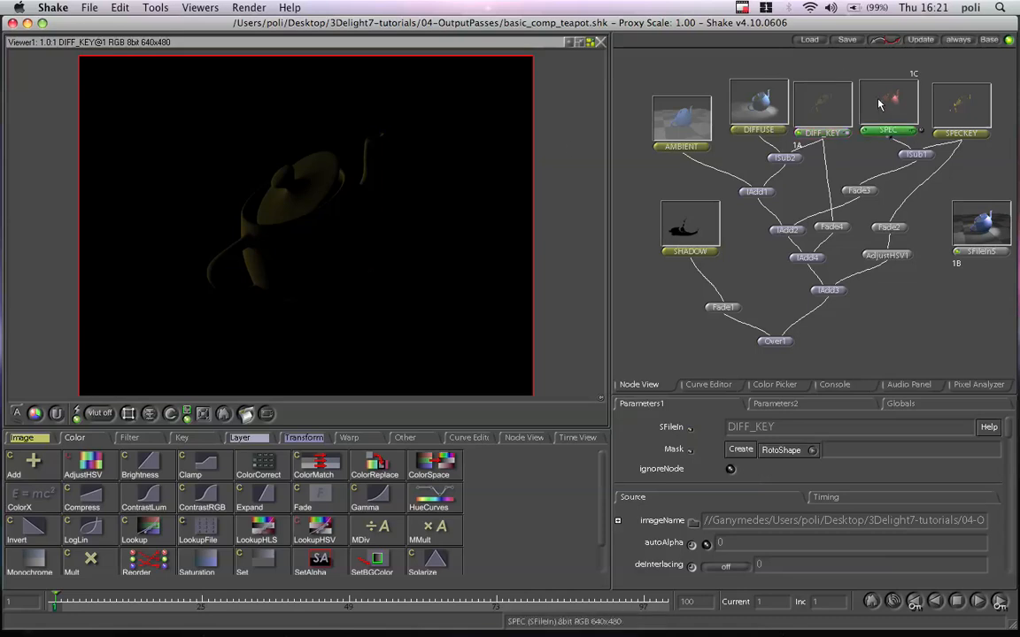
{"action": "double_click", "coordinate": [879, 104]}
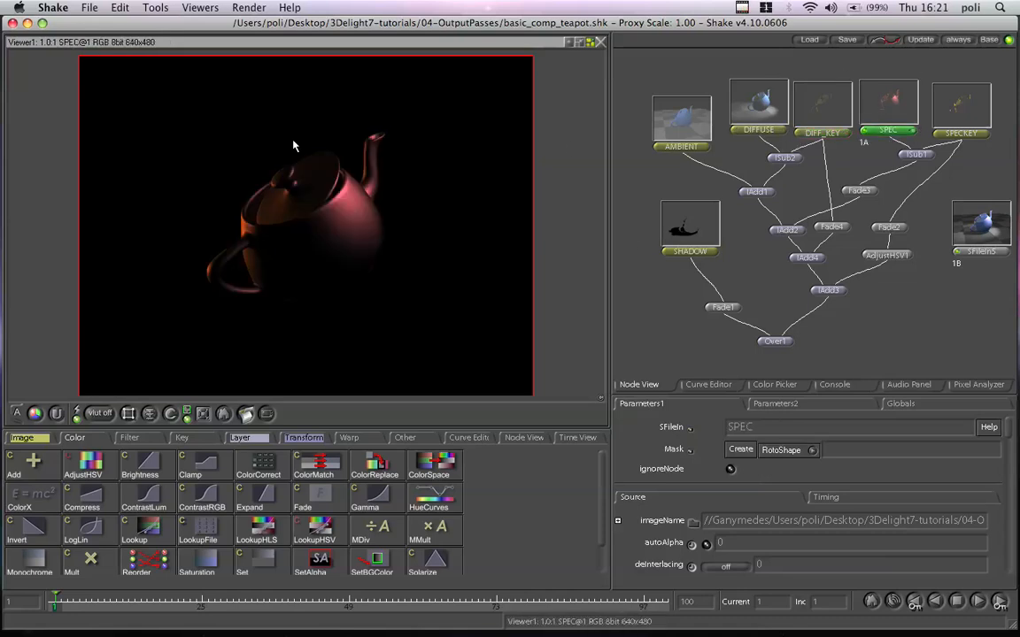
{"action": "double_click", "coordinate": [972, 123]}
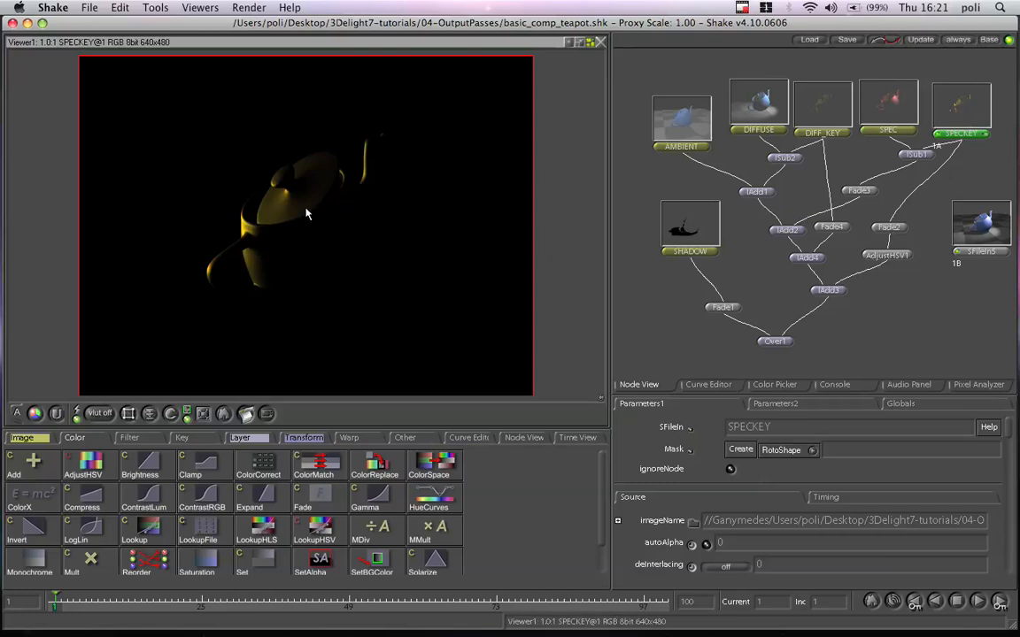
{"action": "double_click", "coordinate": [906, 100]}
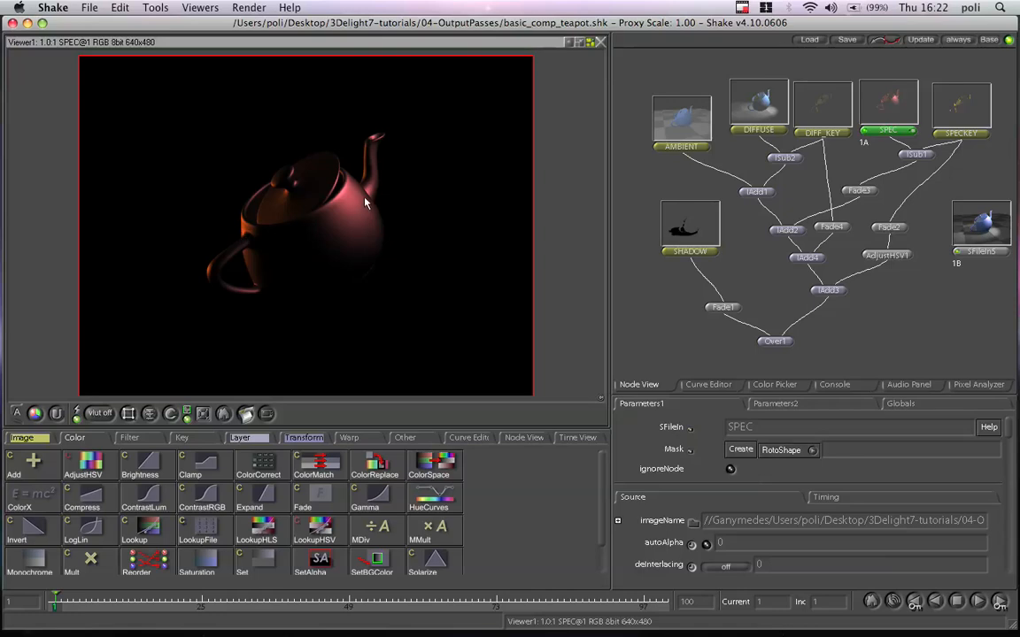
View the ISub1 subtraction of SPECKEY from SPEC and try out the Fade3 node's value, leaving it at 1.
{"action": "double_click", "coordinate": [921, 155]}
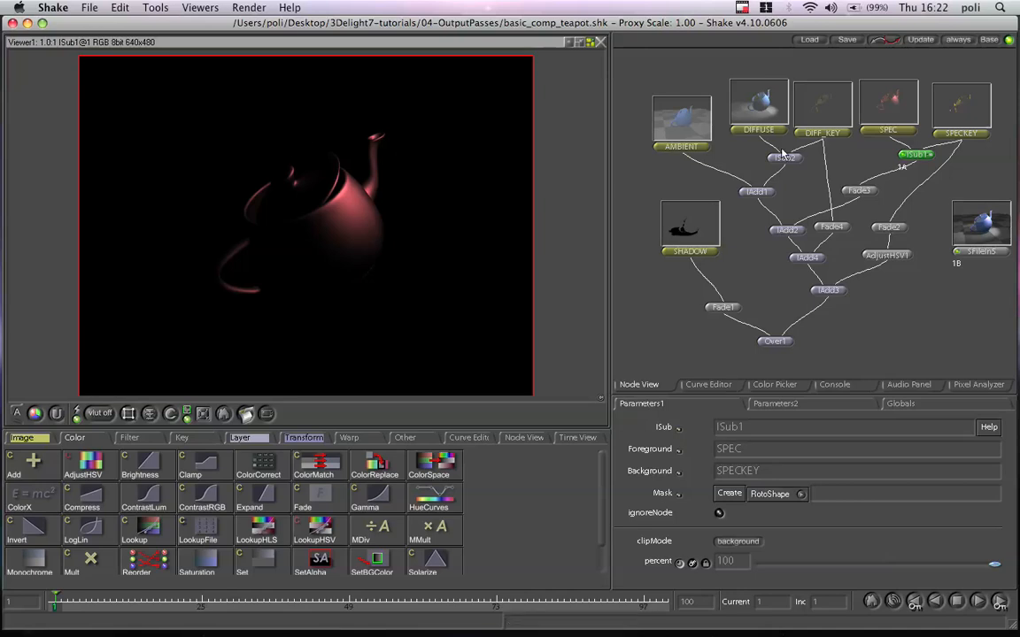
{"action": "double_click", "coordinate": [863, 192]}
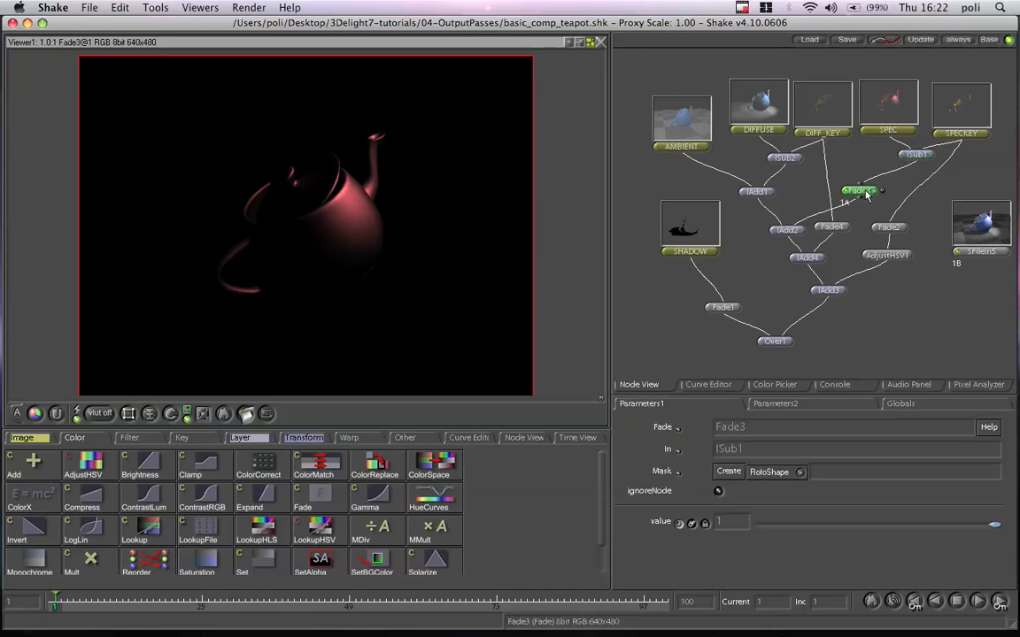
{"action": "mouse_move", "coordinate": [994, 528]}
{"action": "left_mouse_down"}
{"action": "mouse_move", "coordinate": [833, 529]}
{"action": "mouse_move", "coordinate": [994, 524]}
{"action": "left_mouse_up"}
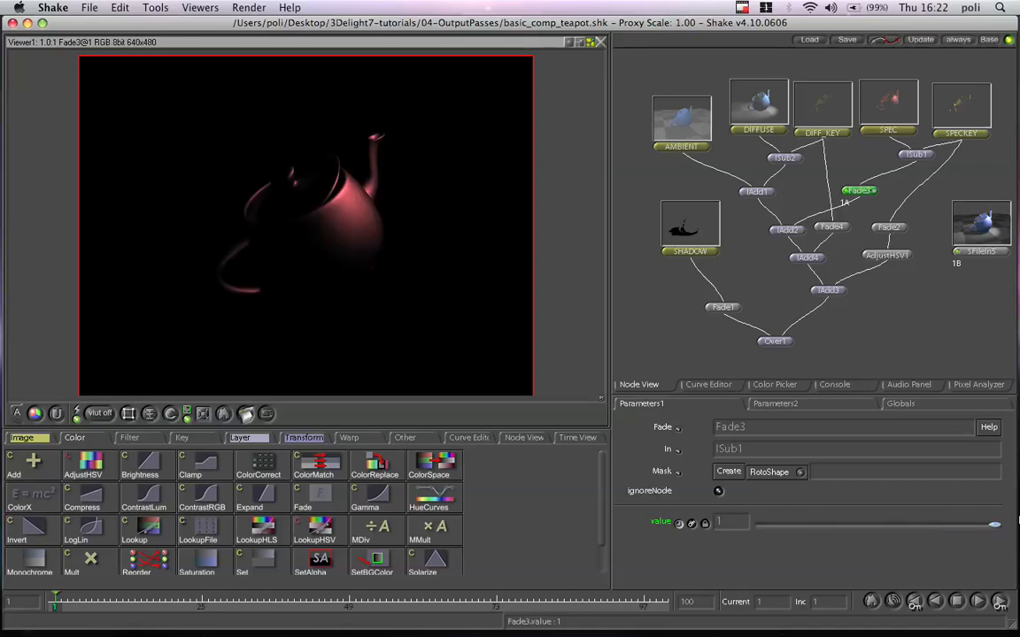
View the combined results of the IAdd2, IAdd4 and IAdd3 nodes in turn.
{"action": "double_click", "coordinate": [785, 230]}
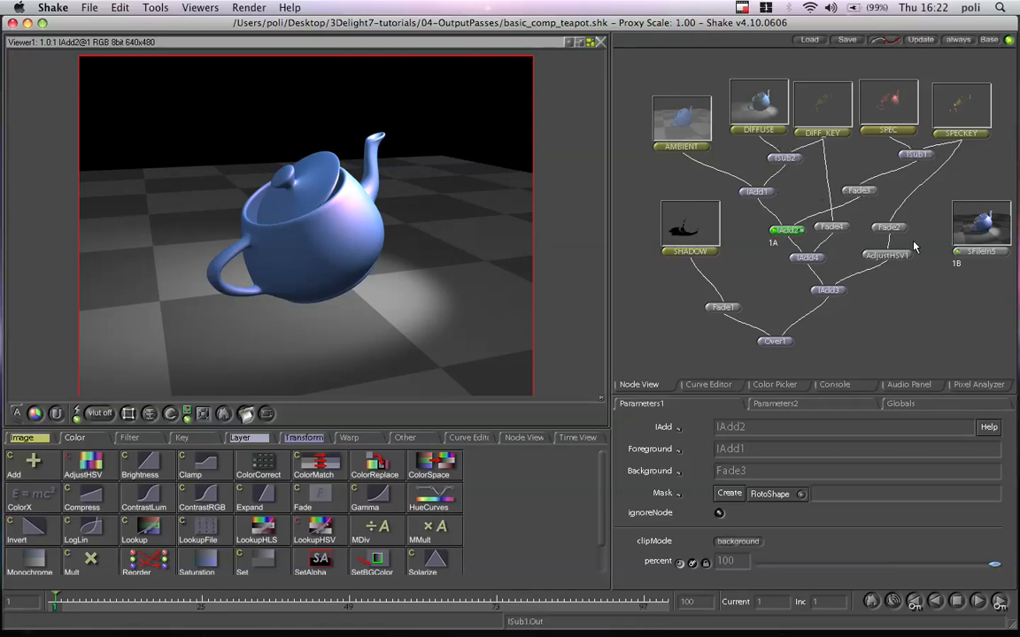
{"action": "left_click", "coordinate": [804, 259]}
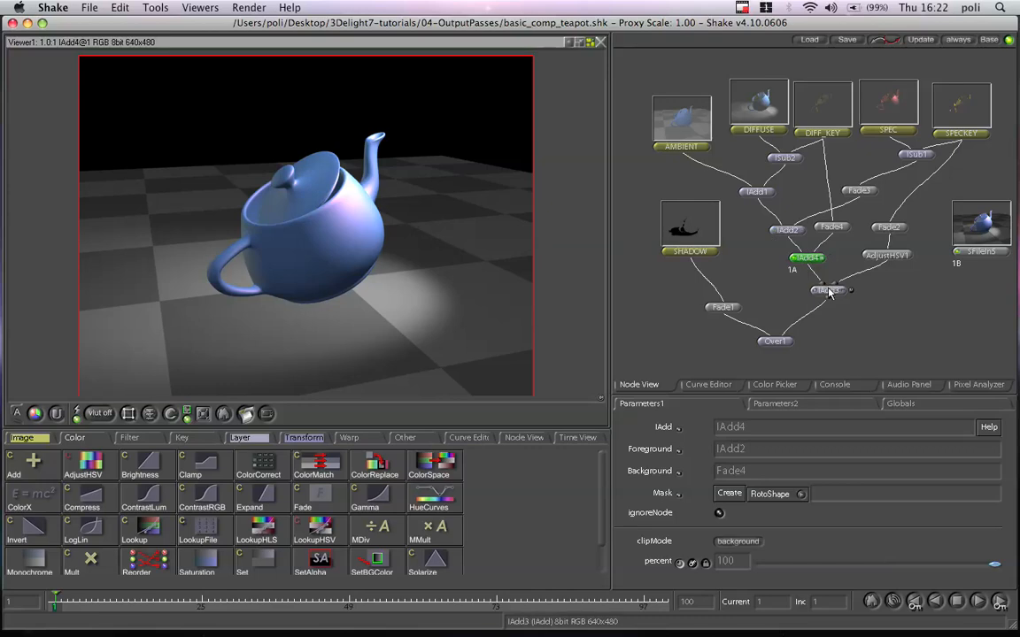
{"action": "left_click", "coordinate": [828, 291]}
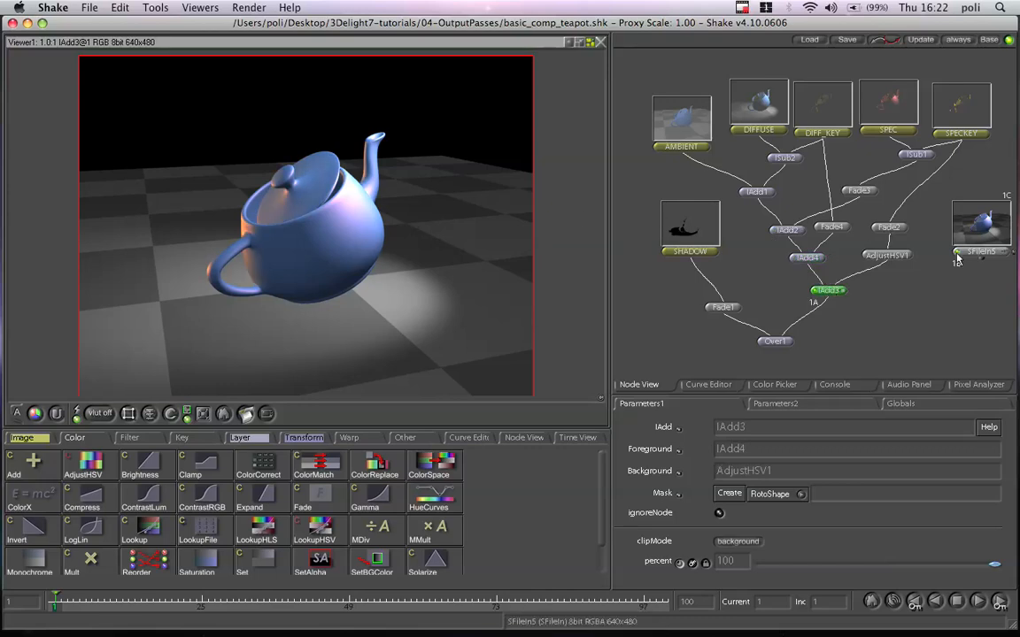
Lower the value of the Fade2 node on the SPECKEY branch to about 0.516.
{"action": "left_click", "coordinate": [890, 229]}
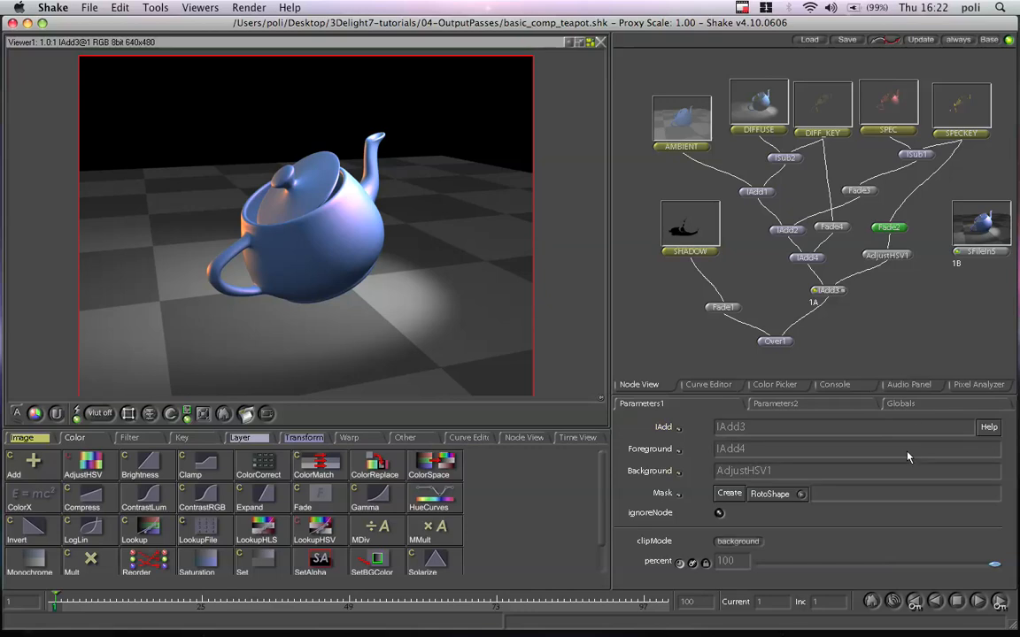
{"action": "left_click", "coordinate": [902, 228]}
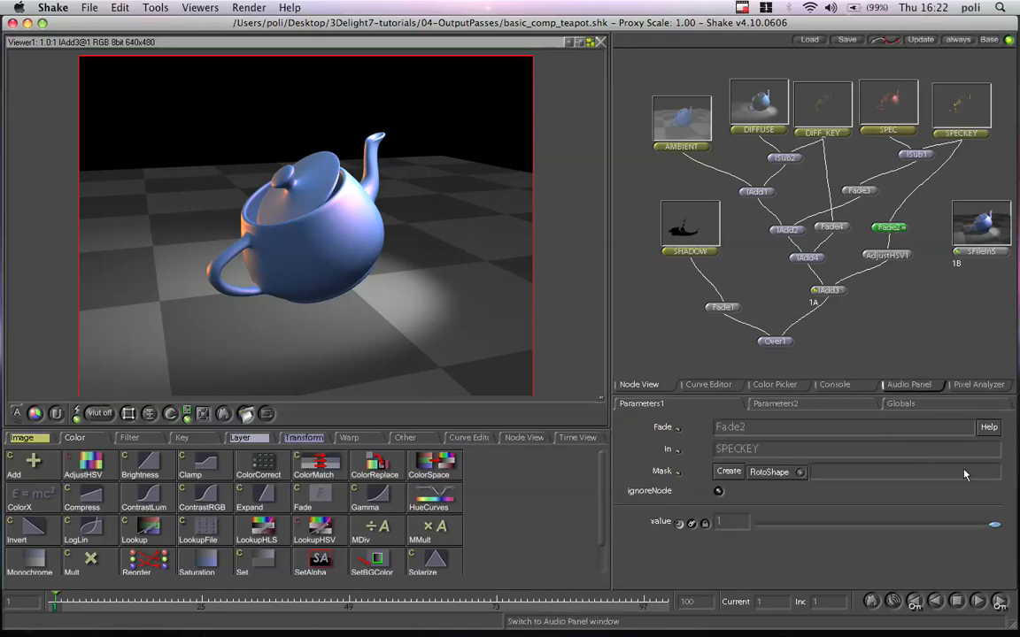
{"action": "left_click_drag", "start_coordinate": [862, 546], "coordinate": [880, 529]}
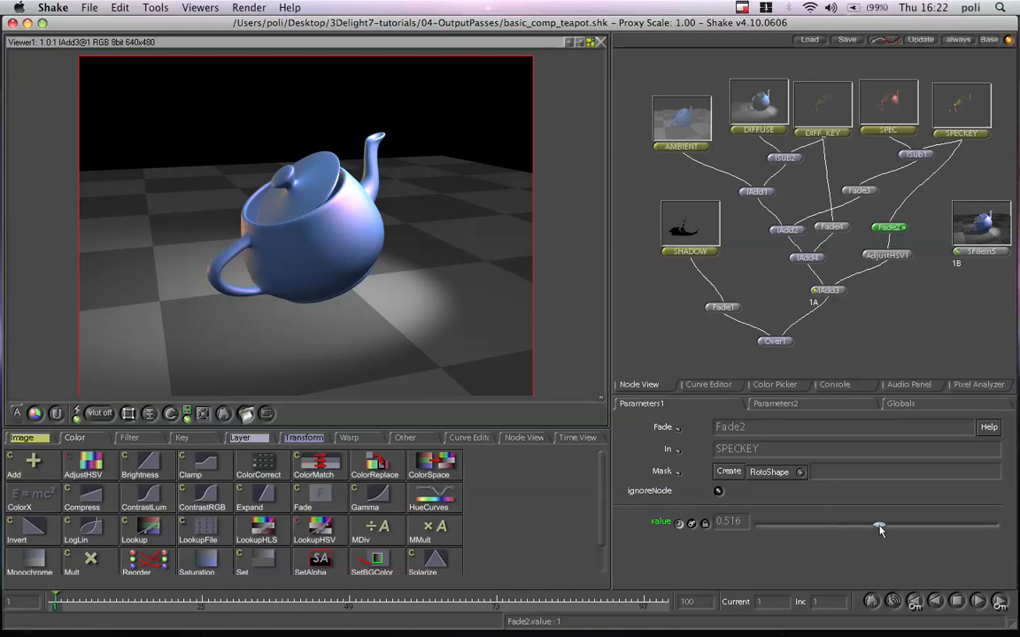
Change AdjustHSV1's destination colour to pink, about 0.9163, 0.9364, 0.9254, and return to the node tree.
{"action": "left_click", "coordinate": [907, 256]}
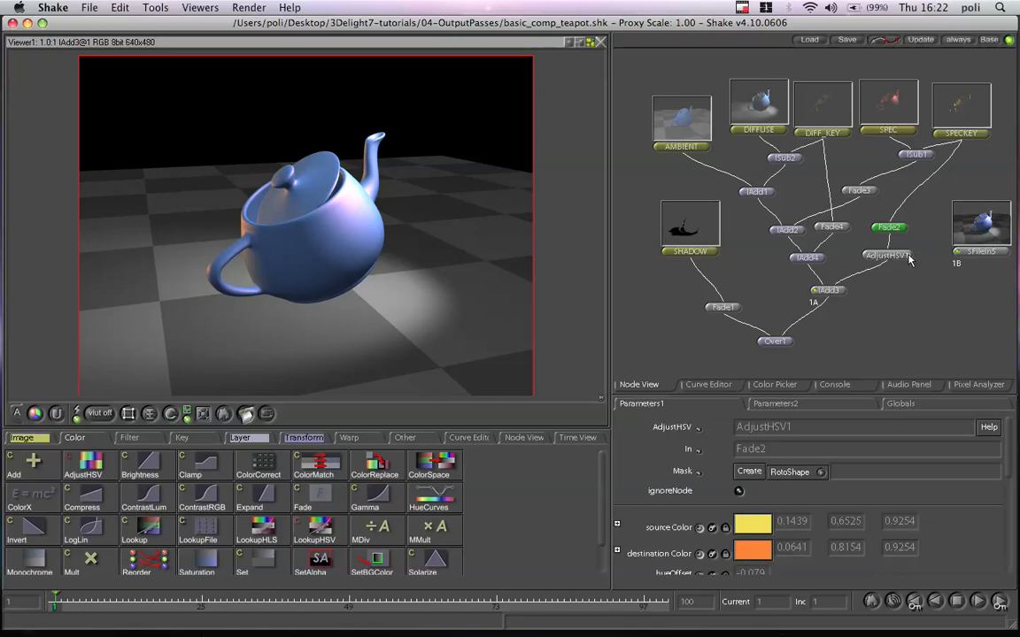
{"action": "left_click", "coordinate": [753, 550]}
{"action": "left_click", "coordinate": [694, 221]}
{"action": "left_click_drag", "start_coordinate": [694, 219], "coordinate": [757, 236]}
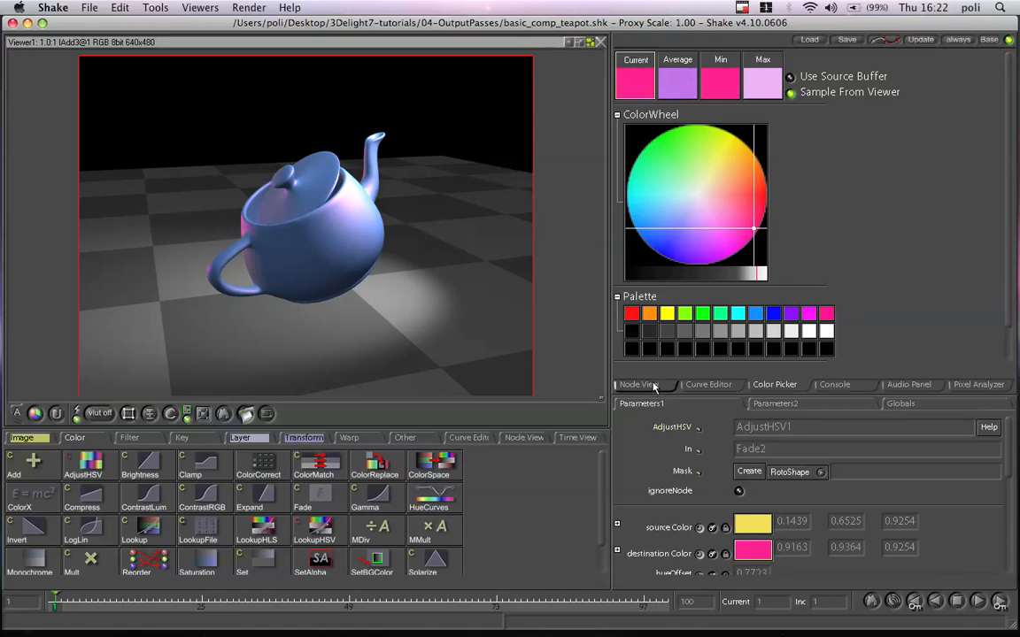
{"action": "left_click", "coordinate": [653, 386]}
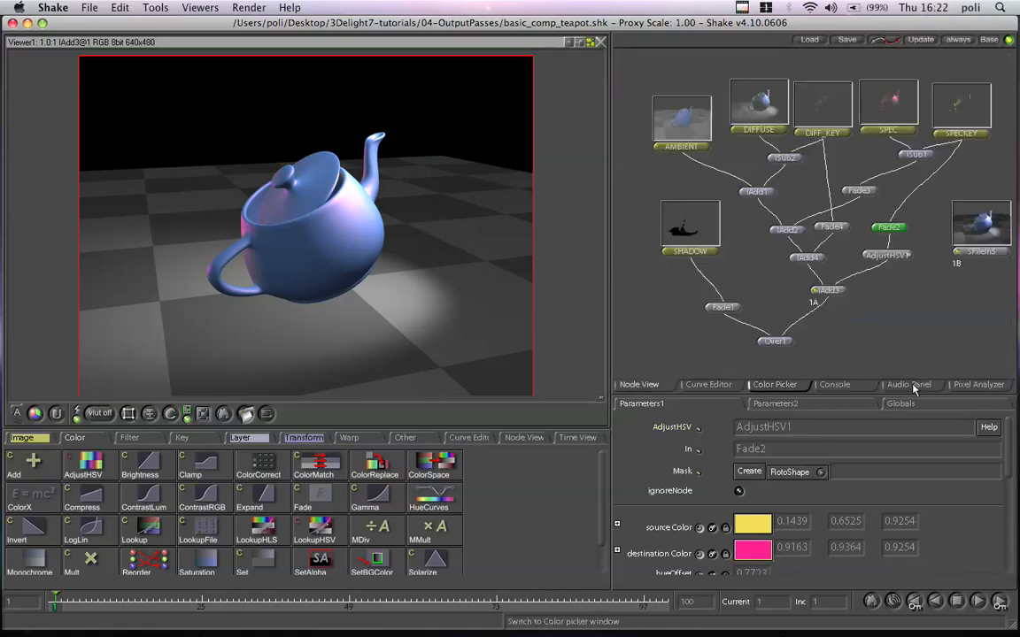
Set the value of the Fade4 node on the DIFF_KEY branch to 0.8.
{"action": "left_click", "coordinate": [832, 228]}
{"action": "mouse_move", "coordinate": [984, 526]}
{"action": "left_mouse_down"}
{"action": "mouse_move", "coordinate": [785, 524]}
{"action": "mouse_move", "coordinate": [948, 524]}
{"action": "left_mouse_up"}
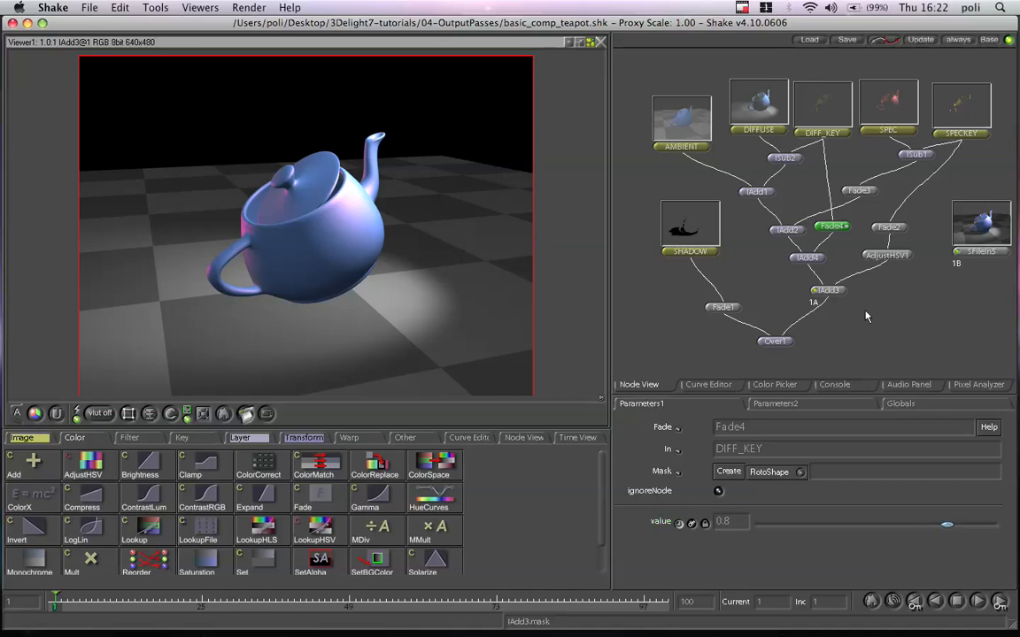
Reposition the SHADOW, Over1 and Fade1 nodes slightly and display the Over1 composite in the viewer.
{"action": "middle_click_drag", "start_coordinate": [869, 315], "coordinate": [842, 276]}
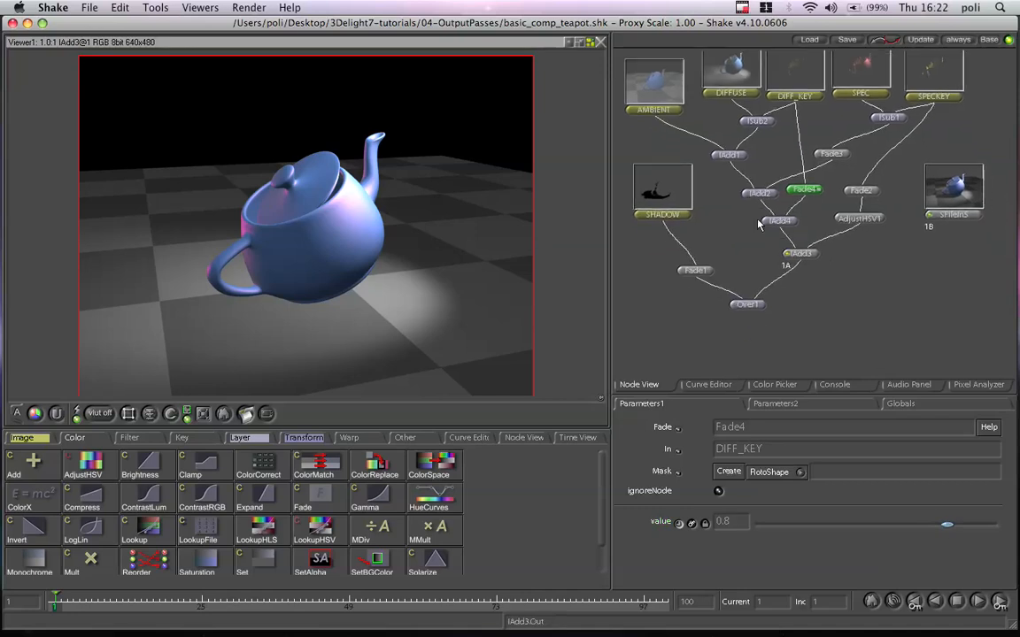
{"action": "left_click", "coordinate": [796, 254]}
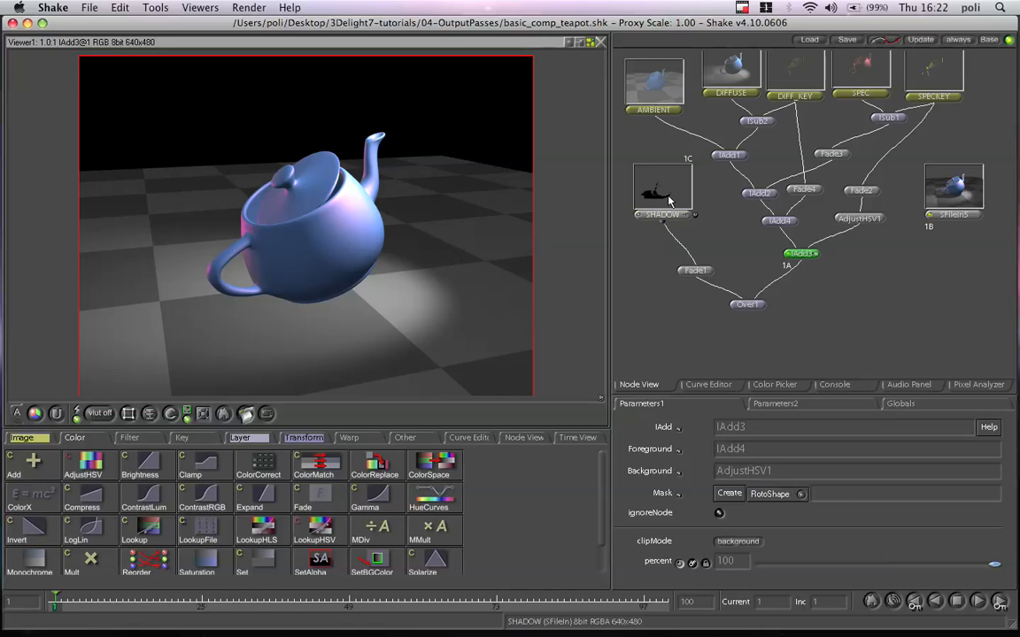
{"action": "left_click_drag", "start_coordinate": [667, 201], "coordinate": [654, 217]}
{"action": "left_click_drag", "start_coordinate": [756, 306], "coordinate": [775, 316]}
{"action": "left_click_drag", "start_coordinate": [695, 273], "coordinate": [703, 277]}
{"action": "double_click", "coordinate": [763, 317]}
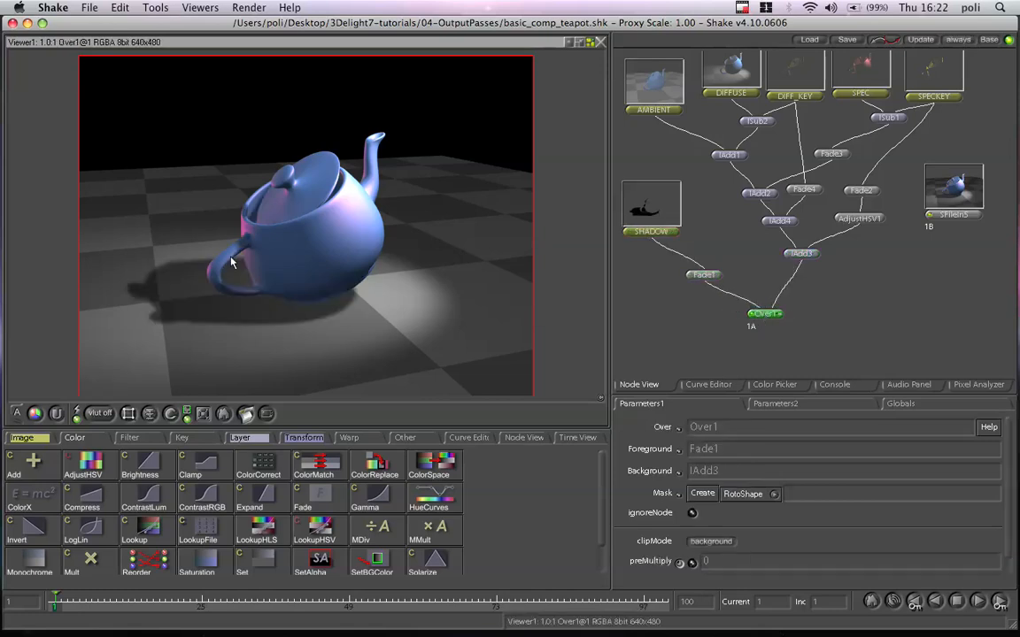
Check Fade1 with its value left at 0.5, and view the SHADOW alpha, Fade1 and Over1 results in turn.
{"action": "left_click", "coordinate": [717, 274]}
{"action": "mouse_move", "coordinate": [867, 533]}
{"action": "left_mouse_down"}
{"action": "mouse_move", "coordinate": [754, 533]}
{"action": "mouse_move", "coordinate": [885, 538]}
{"action": "mouse_move", "coordinate": [840, 537]}
{"action": "mouse_move", "coordinate": [876, 539]}
{"action": "left_mouse_up"}
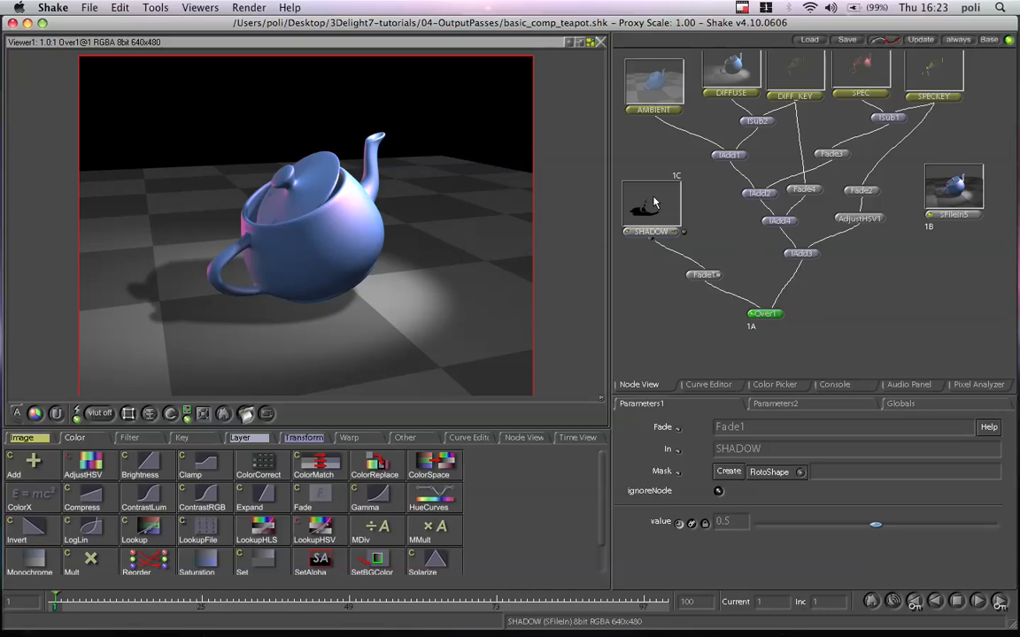
{"action": "double_click", "coordinate": [655, 205]}
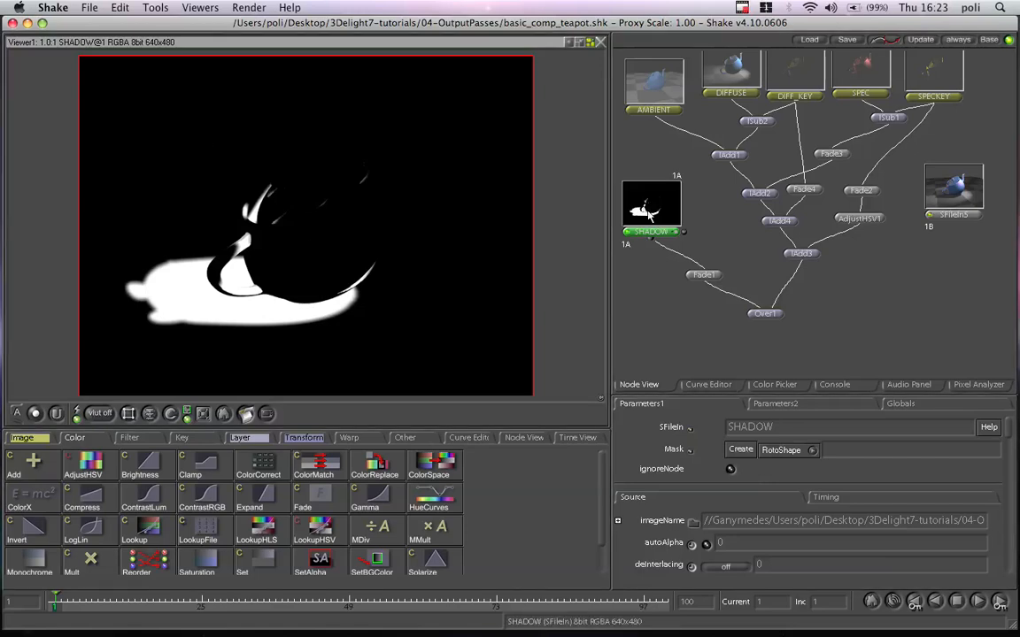
{"action": "double_click", "coordinate": [702, 275]}
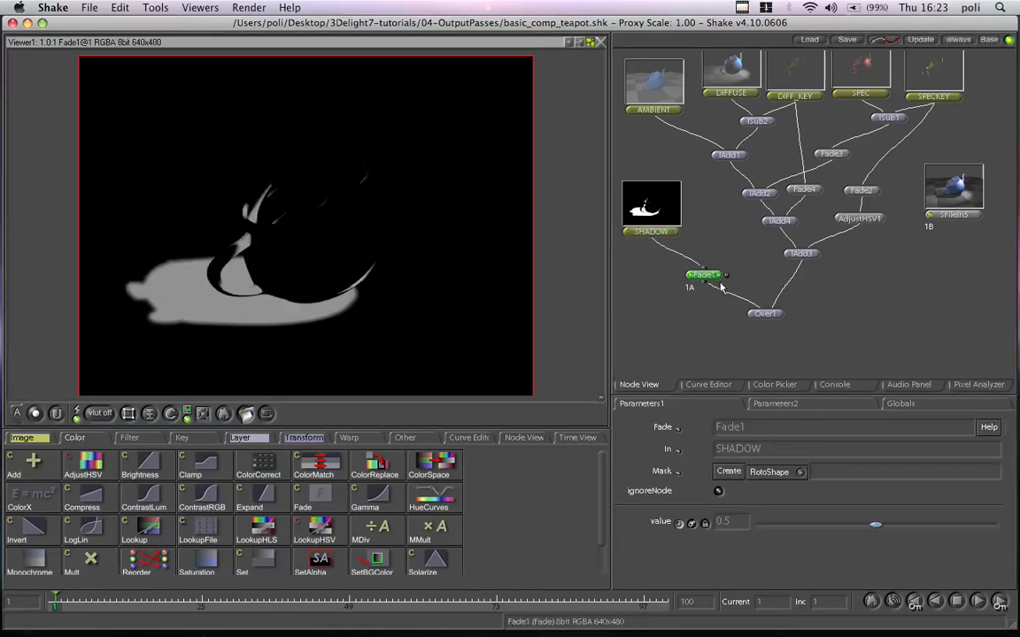
{"action": "double_click", "coordinate": [766, 314]}
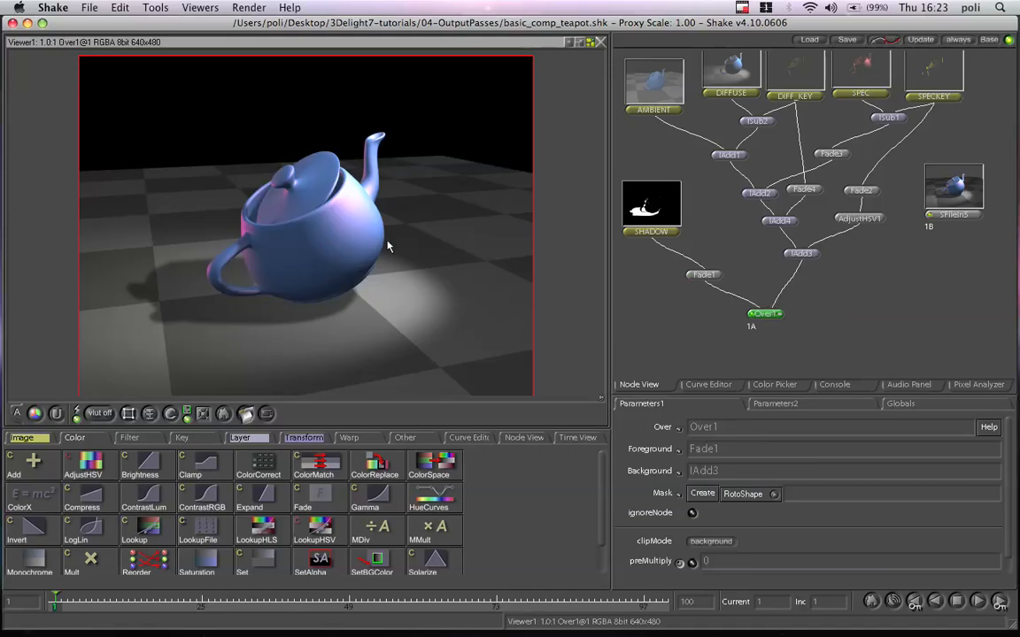
Move the SFileIn5 reference image near Over1 and compare it with the Over1 composite, using a viewer wipe as well.
{"action": "left_click", "coordinate": [962, 205]}
{"action": "left_click_drag", "start_coordinate": [962, 205], "coordinate": [894, 311]}
{"action": "double_click", "coordinate": [884, 300]}
{"action": "double_click", "coordinate": [764, 313]}
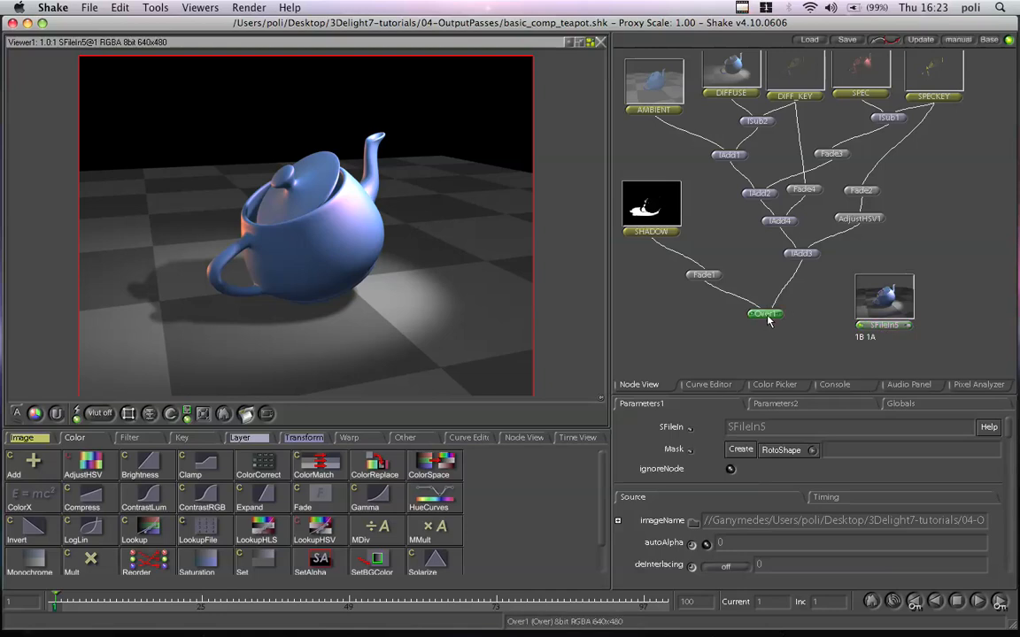
{"action": "double_click", "coordinate": [888, 296]}
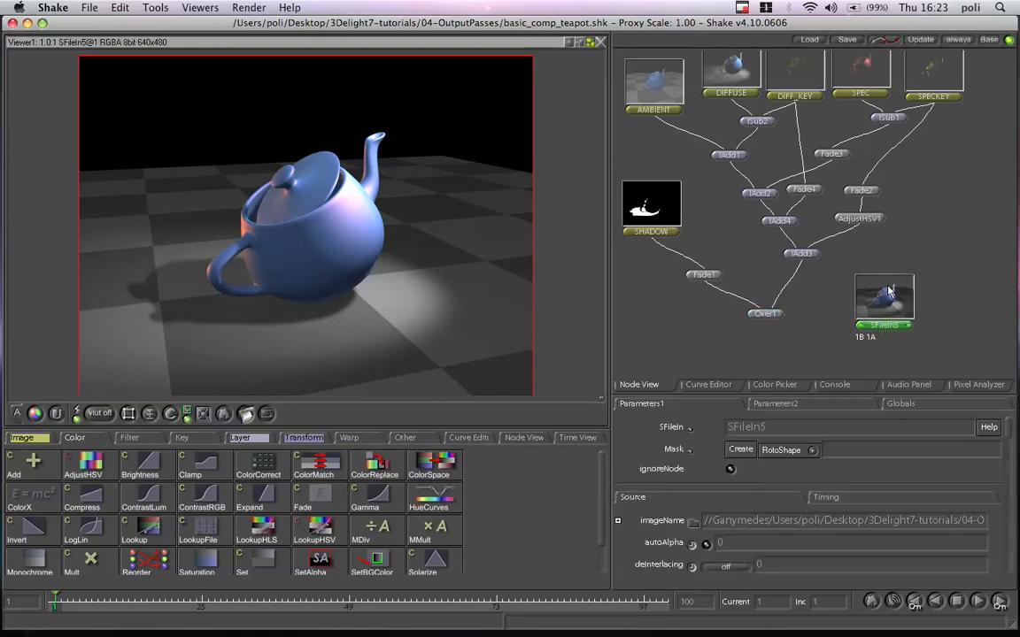
{"action": "double_click", "coordinate": [763, 313]}
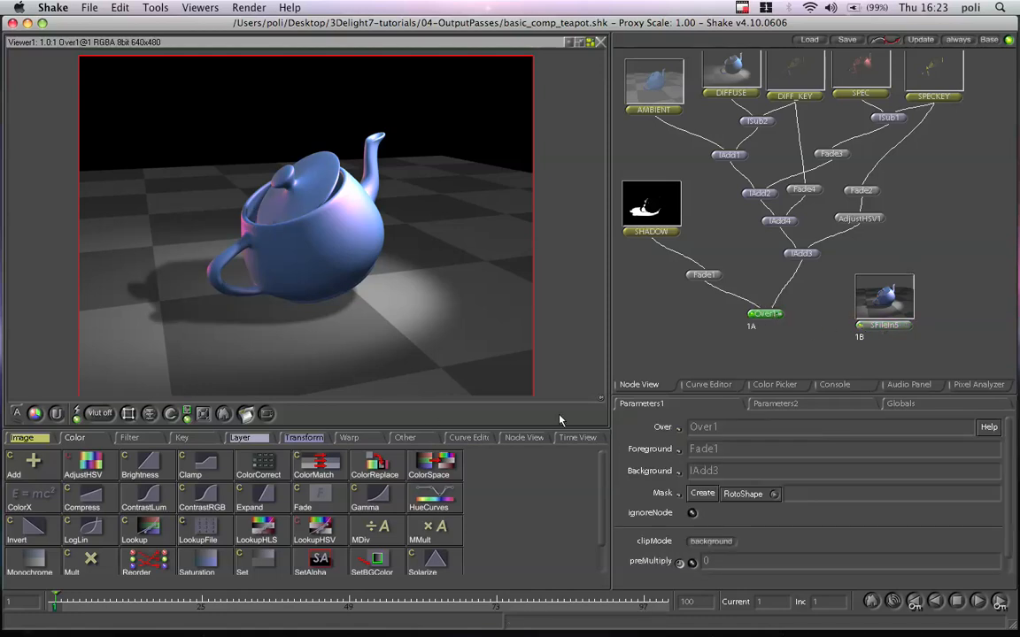
{"action": "left_click_drag", "start_coordinate": [598, 403], "coordinate": [633, 387]}
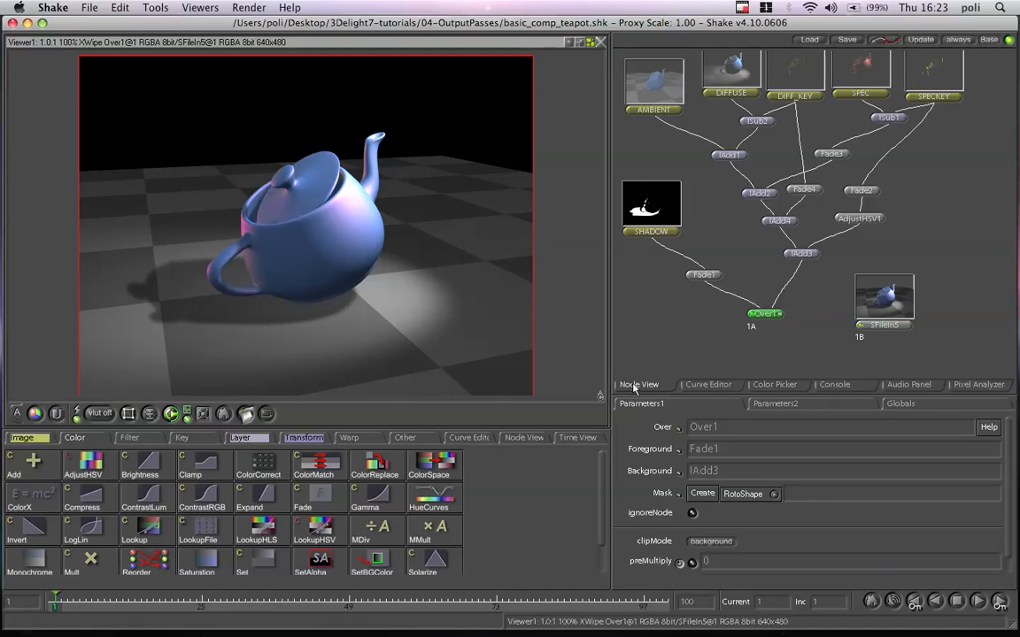
{"action": "left_click_drag", "start_coordinate": [868, 299], "coordinate": [875, 283]}
View IAdd3, Over1 and Fade1 one after another to compare the composite with and without the shadow, returning to Over1.
{"action": "double_click", "coordinate": [799, 254]}
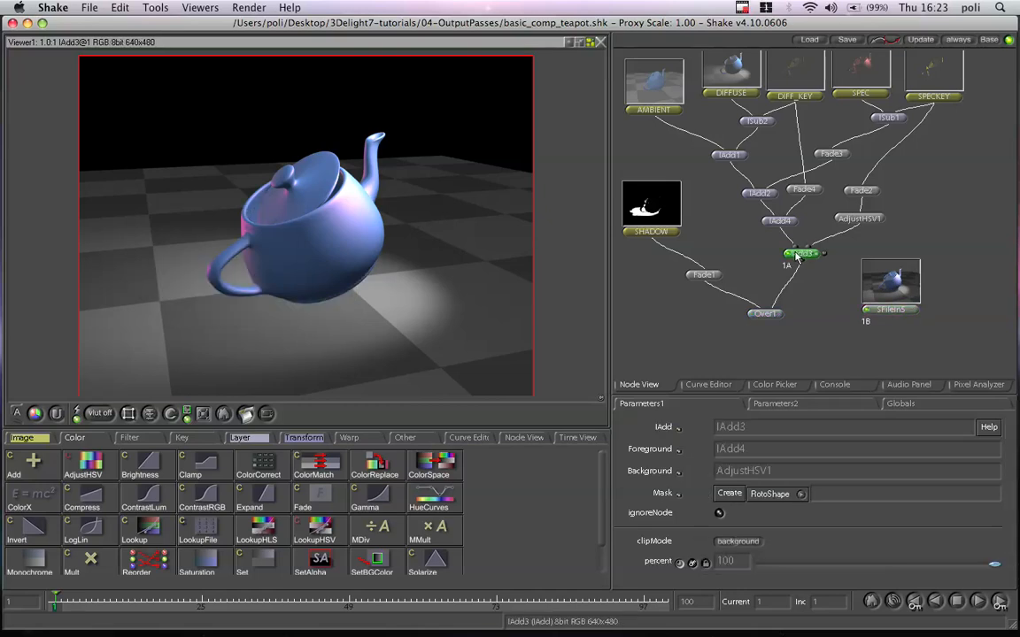
{"action": "double_click", "coordinate": [766, 314]}
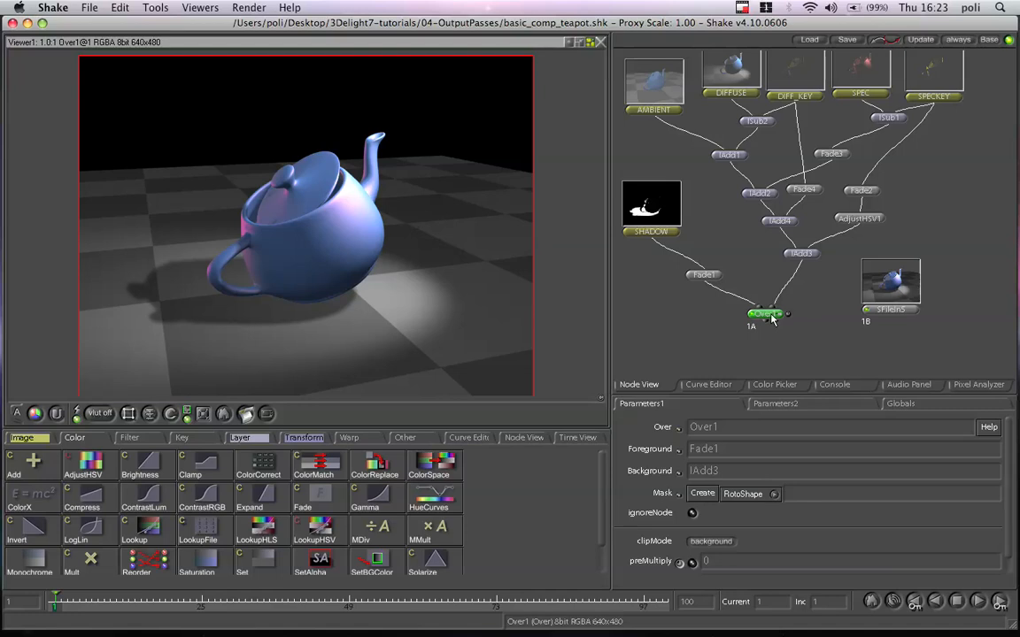
{"action": "double_click", "coordinate": [708, 277]}
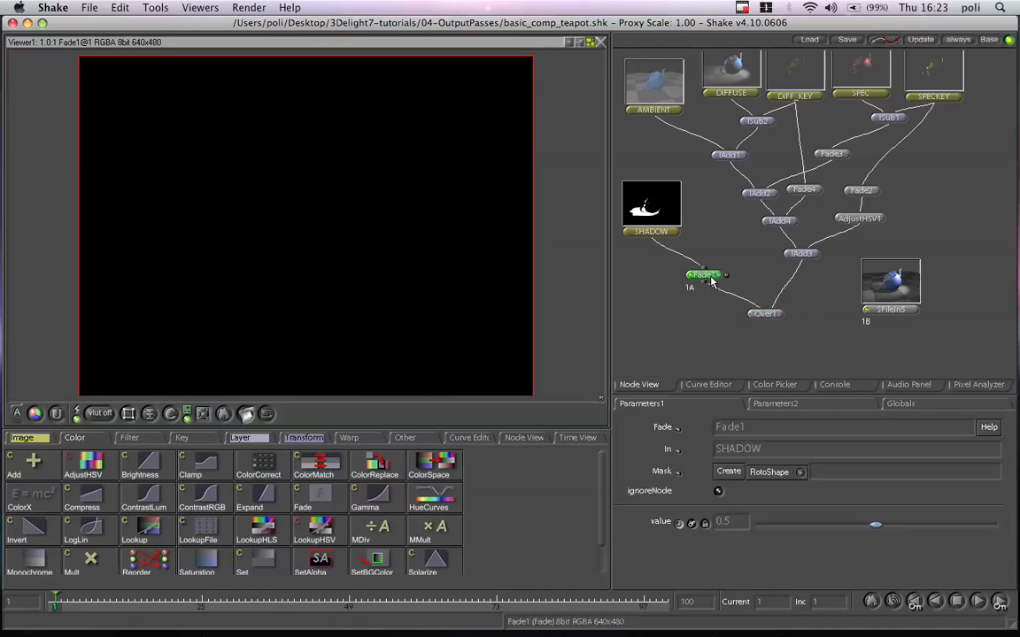
{"action": "double_click", "coordinate": [772, 317]}
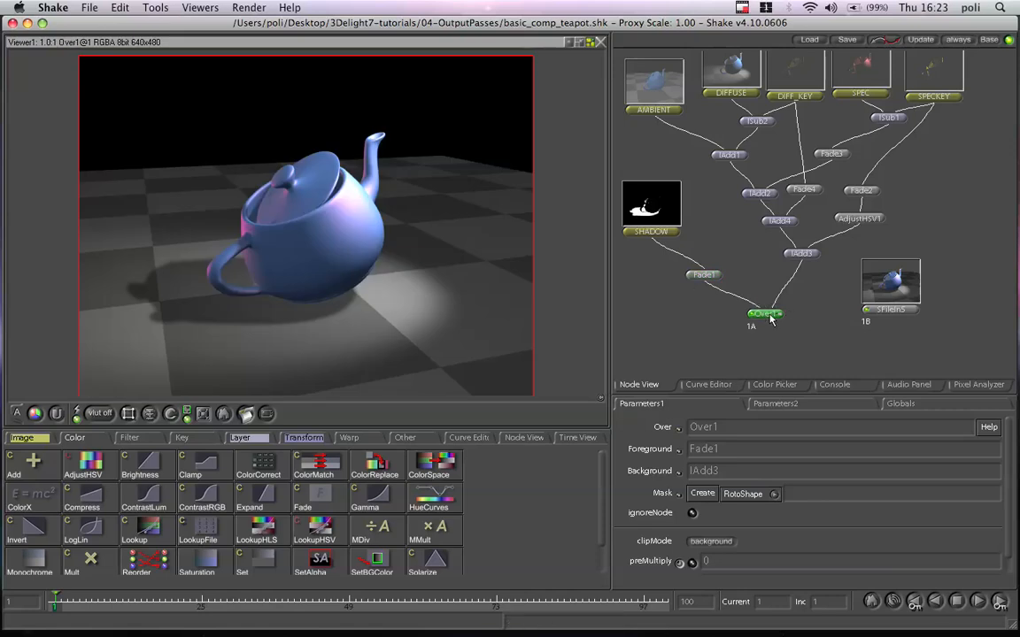
Lighten the shadow by lowering the value of Fade1 to about 0.224.
{"action": "left_click", "coordinate": [666, 231]}
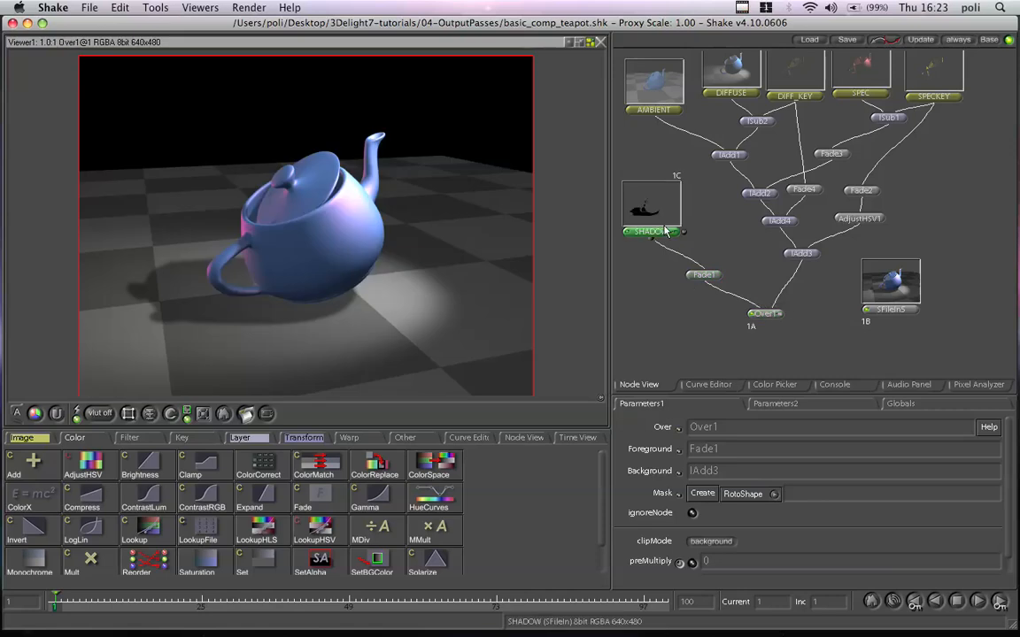
{"action": "left_click", "coordinate": [718, 275]}
{"action": "left_click_drag", "start_coordinate": [875, 531], "coordinate": [809, 530]}
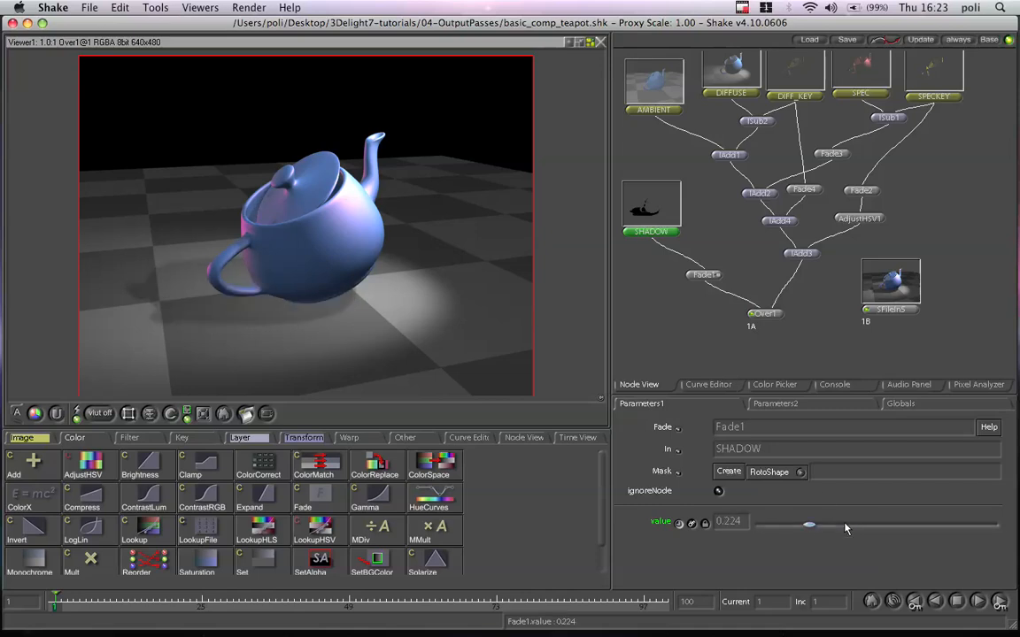
Move the SFileIn5 node a little further from Over1 and display its image in the viewer.
{"action": "left_click", "coordinate": [770, 313]}
{"action": "left_click", "coordinate": [891, 278]}
{"action": "left_click_drag", "start_coordinate": [891, 278], "coordinate": [920, 288]}
{"action": "double_click", "coordinate": [921, 290]}
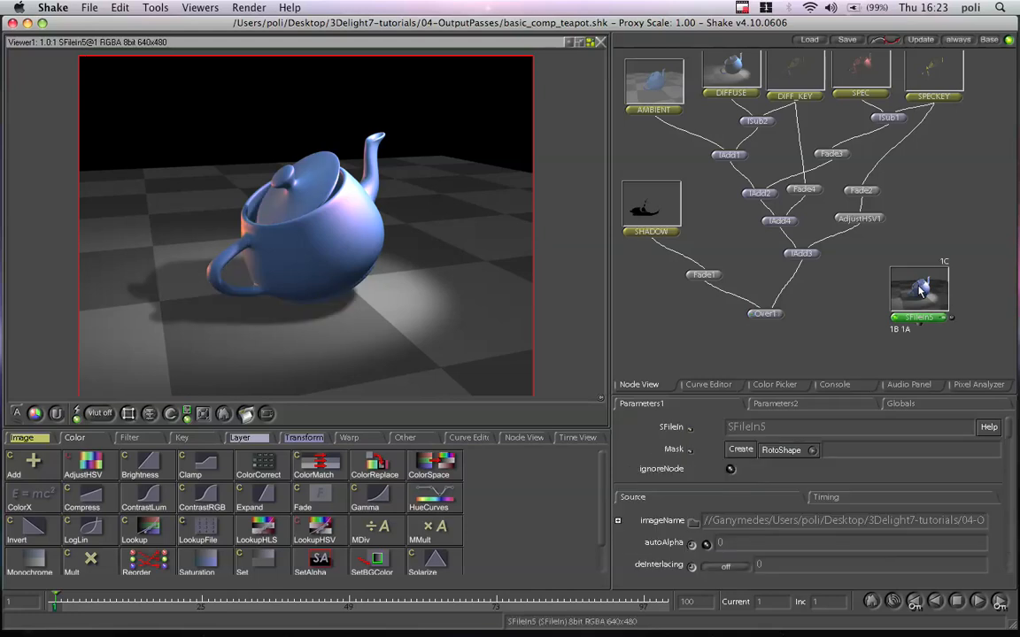
{"action": "middle_click_drag", "start_coordinate": [979, 173], "coordinate": [870, 226], "text": "ctrl"}
{"action": "middle_click_drag", "start_coordinate": [936, 180], "coordinate": [917, 203]}
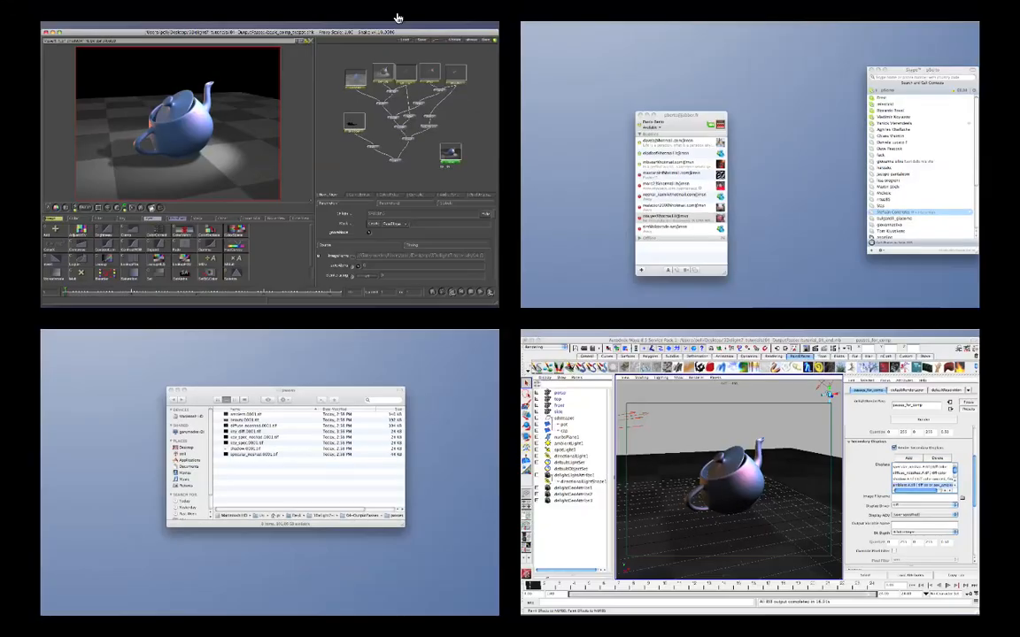
Switch to Maya and inspect the diffuse_noashad.#.tif secondary display of the passes_for_comp render pass.
{"action": "left_click", "coordinate": [703, 420]}
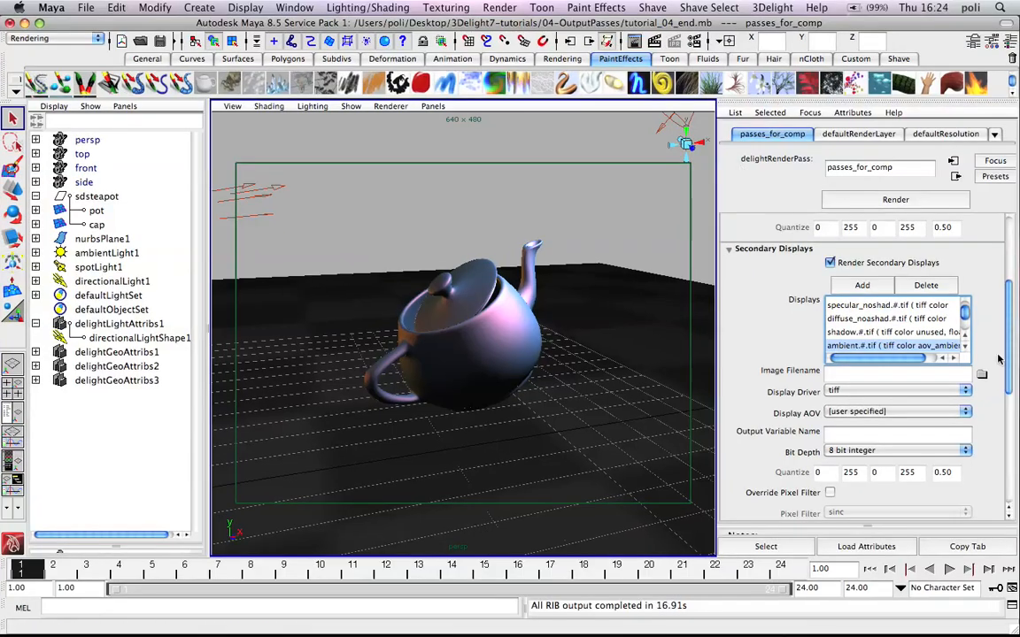
{"action": "left_click", "coordinate": [930, 335]}
{"action": "left_click", "coordinate": [933, 321]}
{"action": "mouse_move", "coordinate": [1005, 327]}
{"action": "left_mouse_down"}
{"action": "mouse_move", "coordinate": [1008, 375]}
{"action": "mouse_move", "coordinate": [1017, 336]}
{"action": "left_mouse_up"}
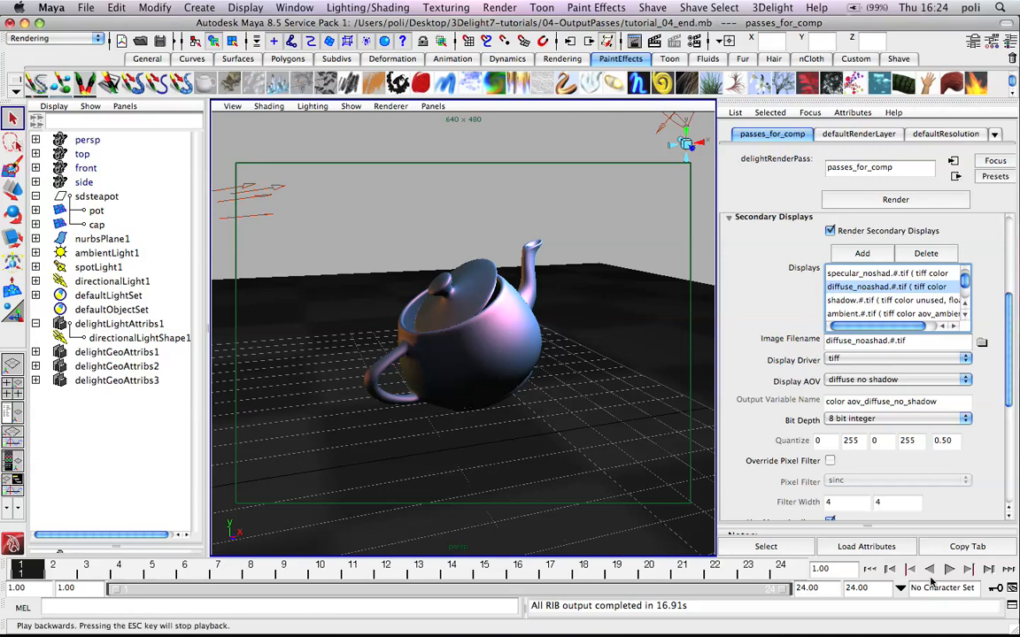
Enable Animation in the passes_for_comp camera settings and set the frame range's end to 24.
{"action": "left_click_drag", "start_coordinate": [1008, 345], "coordinate": [1009, 274]}
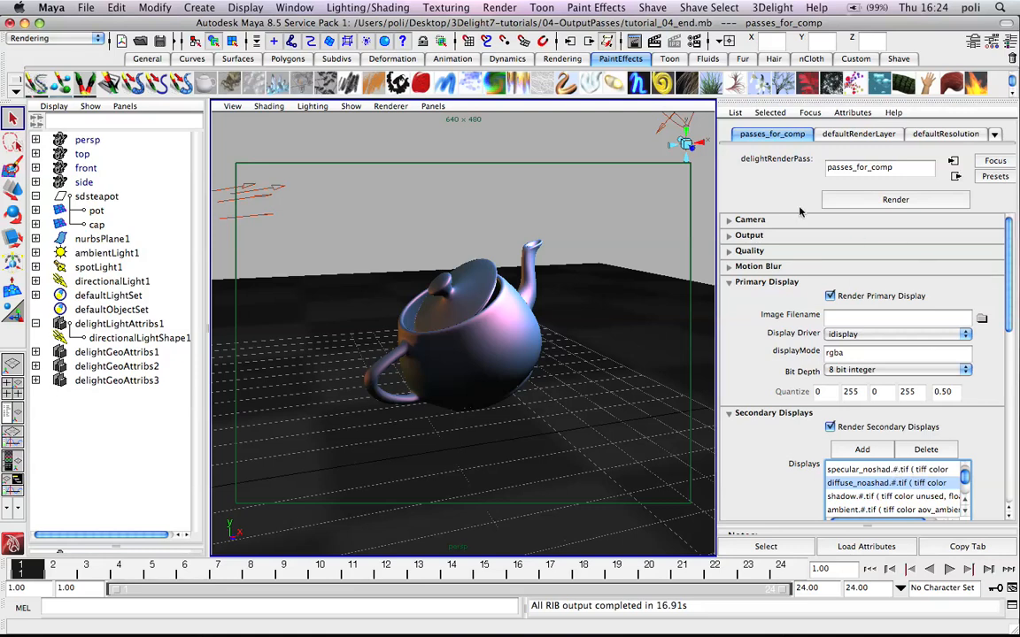
{"action": "left_click", "coordinate": [757, 224]}
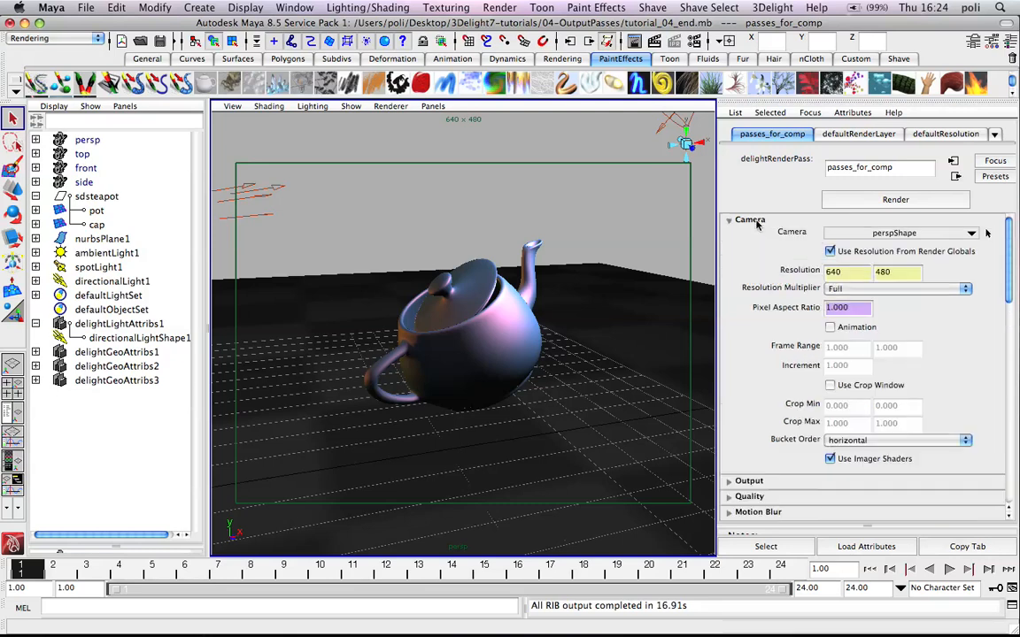
{"action": "left_click", "coordinate": [873, 327]}
{"action": "left_click", "coordinate": [883, 347]}
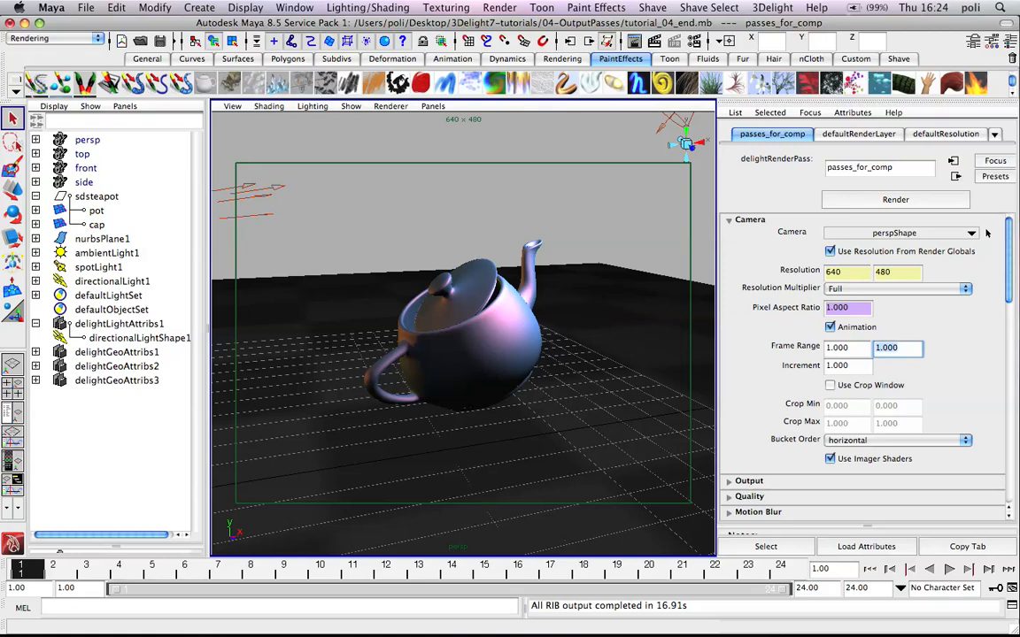
{"action": "type", "text": "24"}
Select the renderer_variables render pass and bring up its secondary display settings.
{"action": "left_click", "coordinate": [772, 7]}
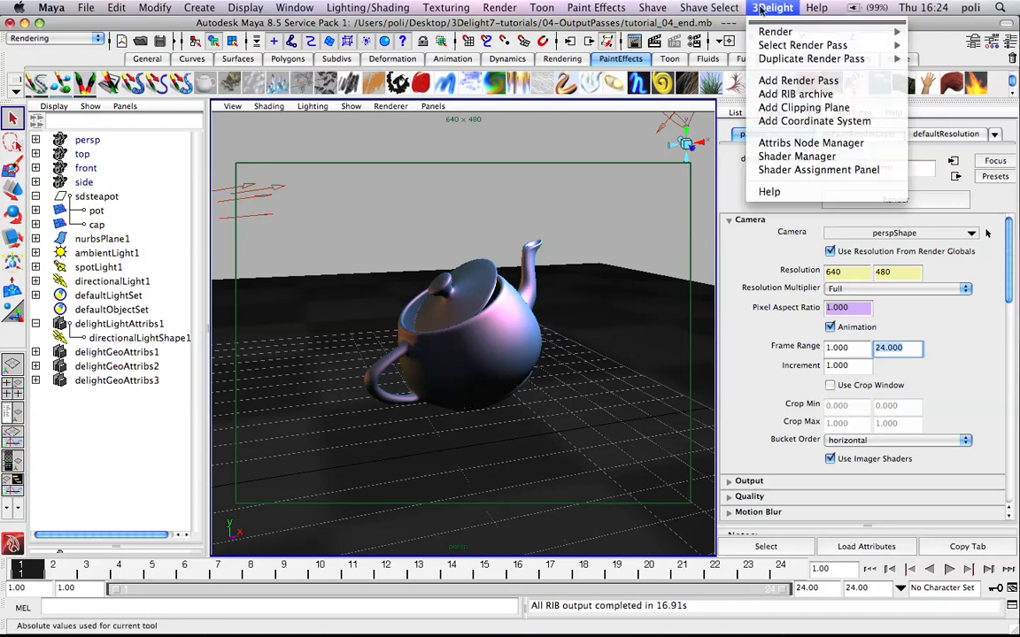
{"action": "mouse_move", "coordinate": [767, 45]}
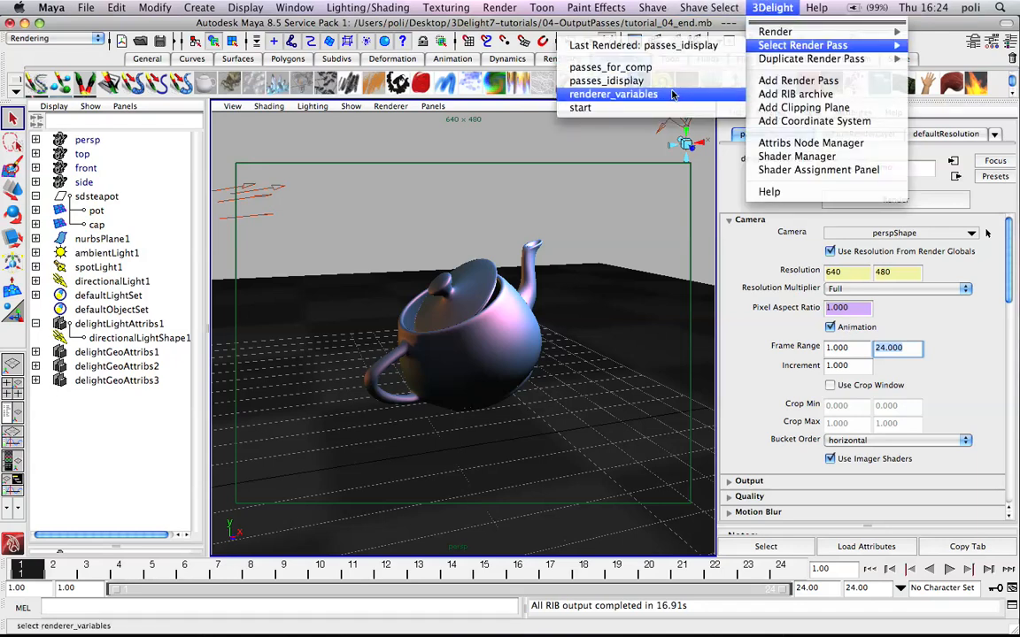
{"action": "left_click", "coordinate": [609, 93]}
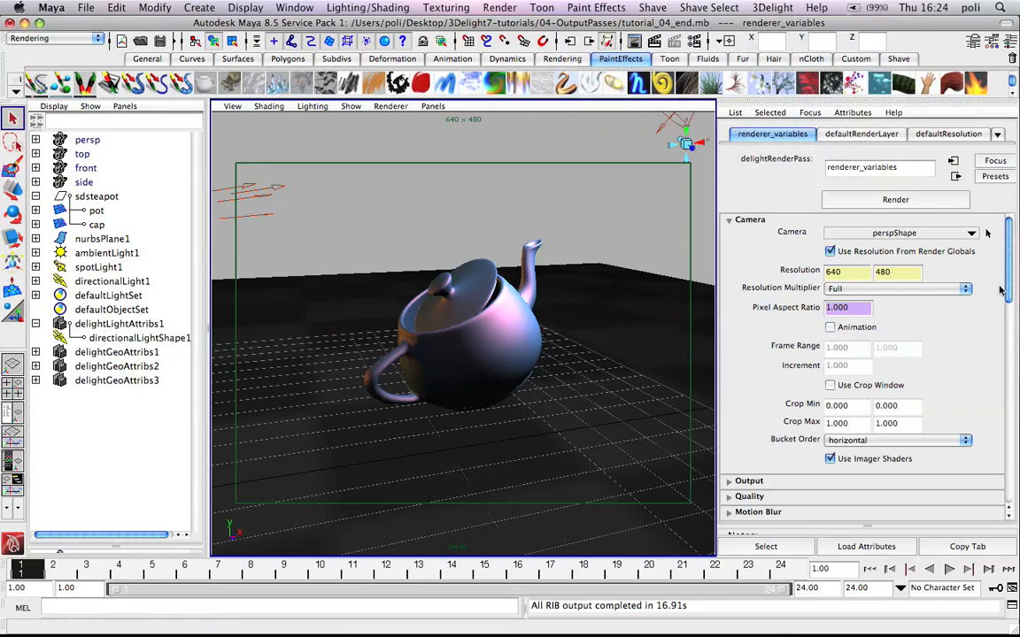
{"action": "left_click_drag", "start_coordinate": [1006, 289], "coordinate": [1007, 440]}
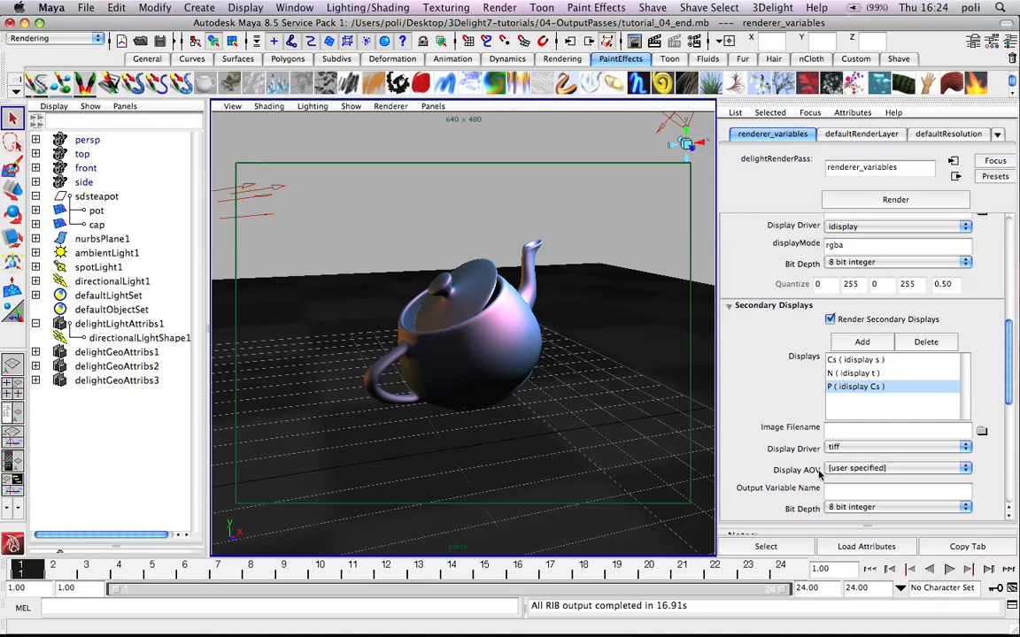
Review the Cs, N and P secondary display settings of the renderer_variables render pass.
{"action": "left_click", "coordinate": [890, 375]}
{"action": "left_click", "coordinate": [855, 361]}
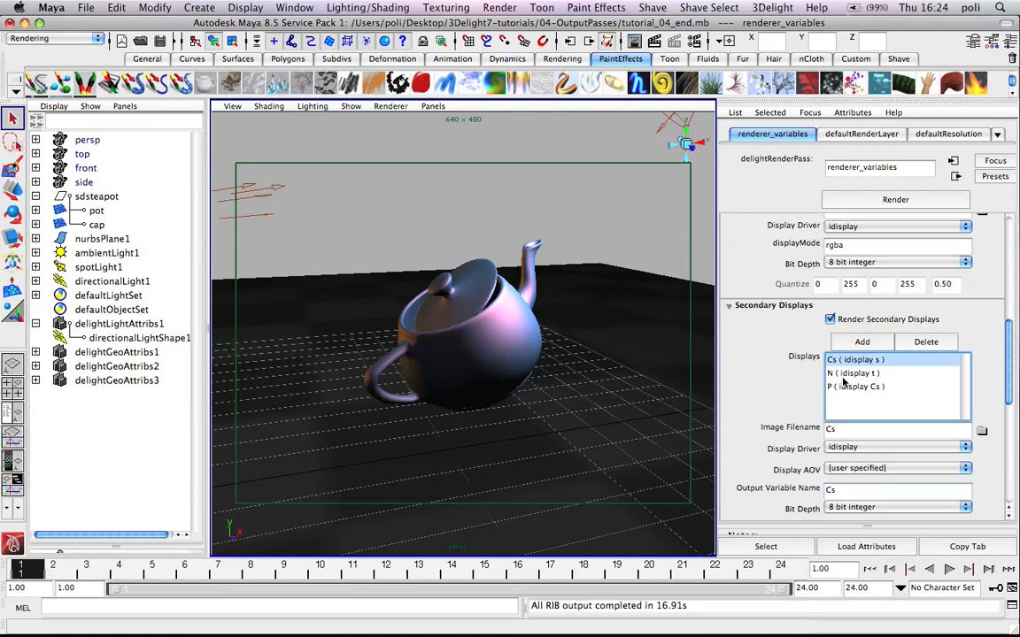
{"action": "left_click", "coordinate": [843, 374]}
{"action": "left_click", "coordinate": [855, 389]}
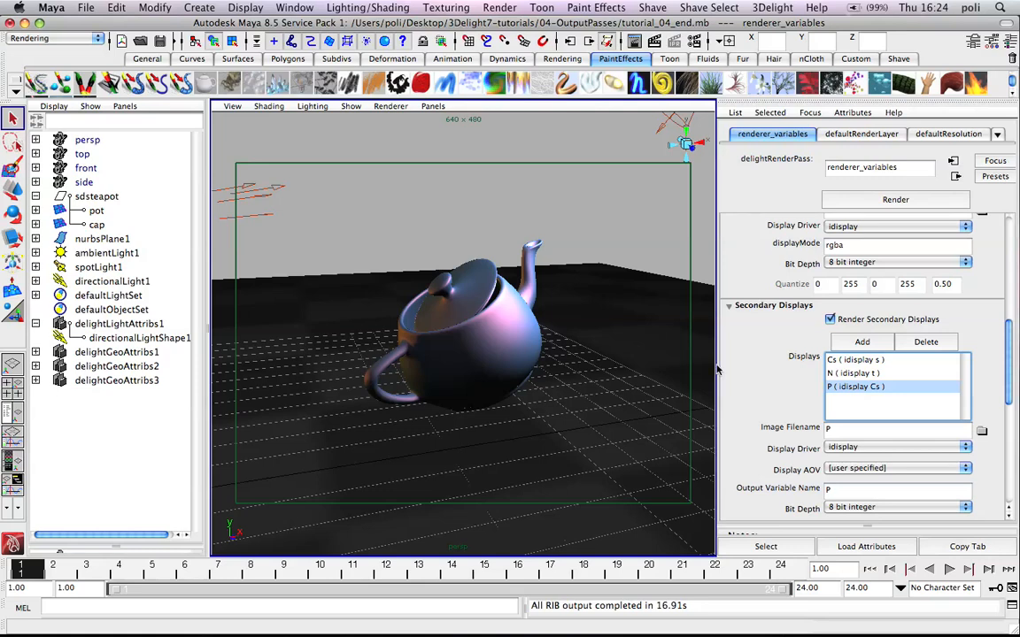
Set the Color of delightGeoAttribs1 to green with hue 133.38, saturation 0.776 and value 1.000.
{"action": "left_click", "coordinate": [133, 353]}
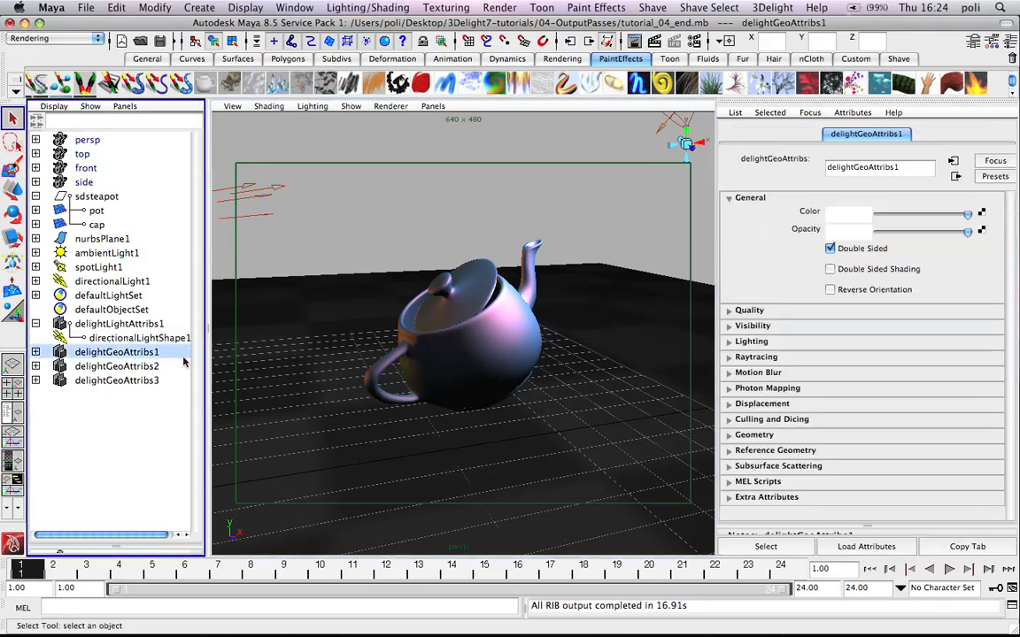
{"action": "left_click", "coordinate": [836, 213]}
{"action": "left_click", "coordinate": [706, 259]}
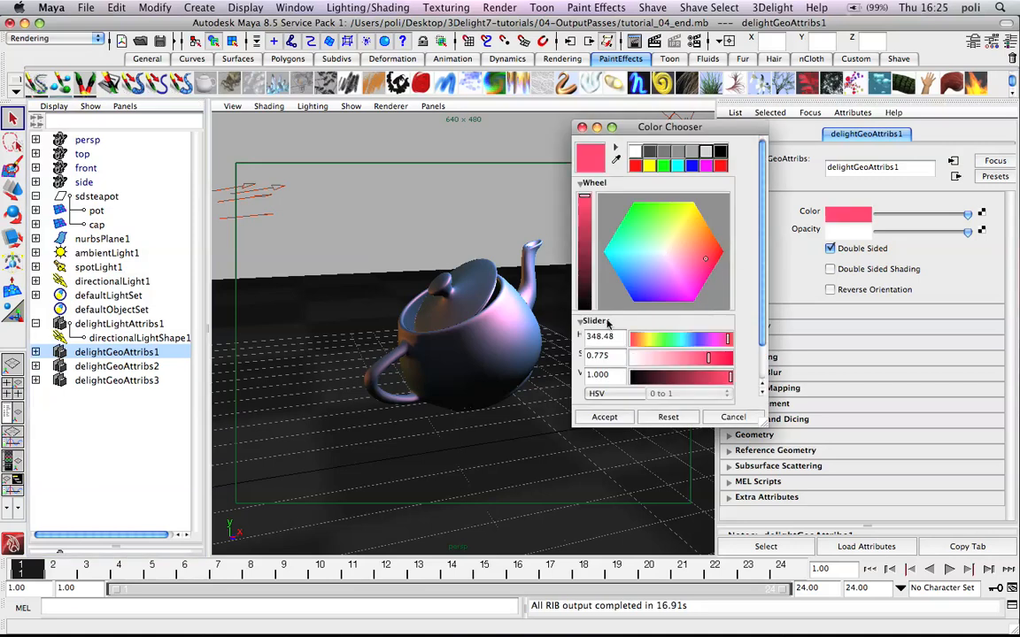
{"action": "left_click", "coordinate": [129, 363]}
{"action": "left_click", "coordinate": [635, 288]}
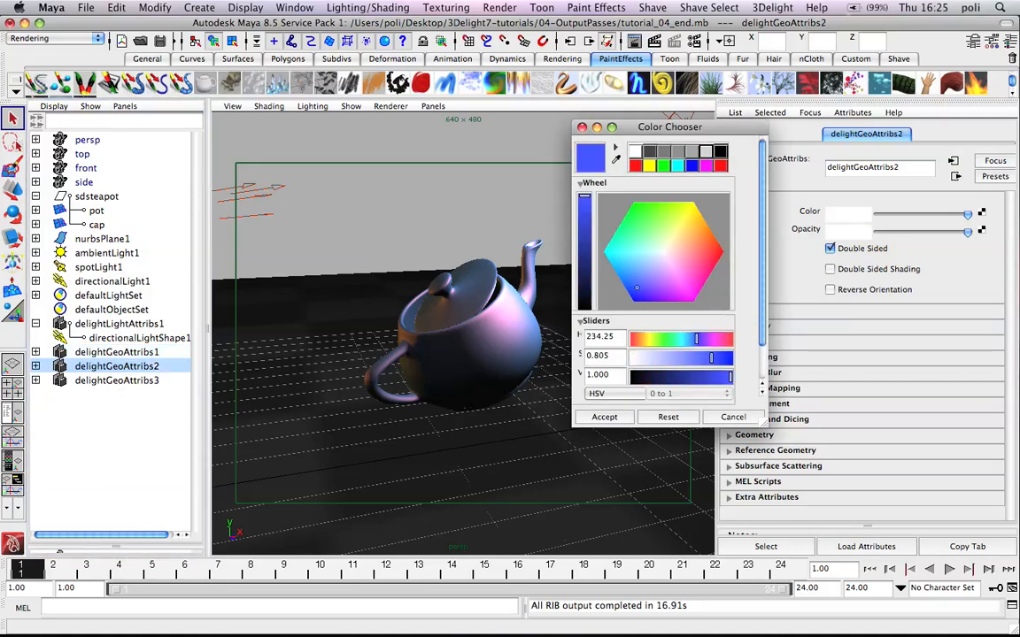
{"action": "left_click", "coordinate": [115, 379]}
{"action": "left_click", "coordinate": [634, 222]}
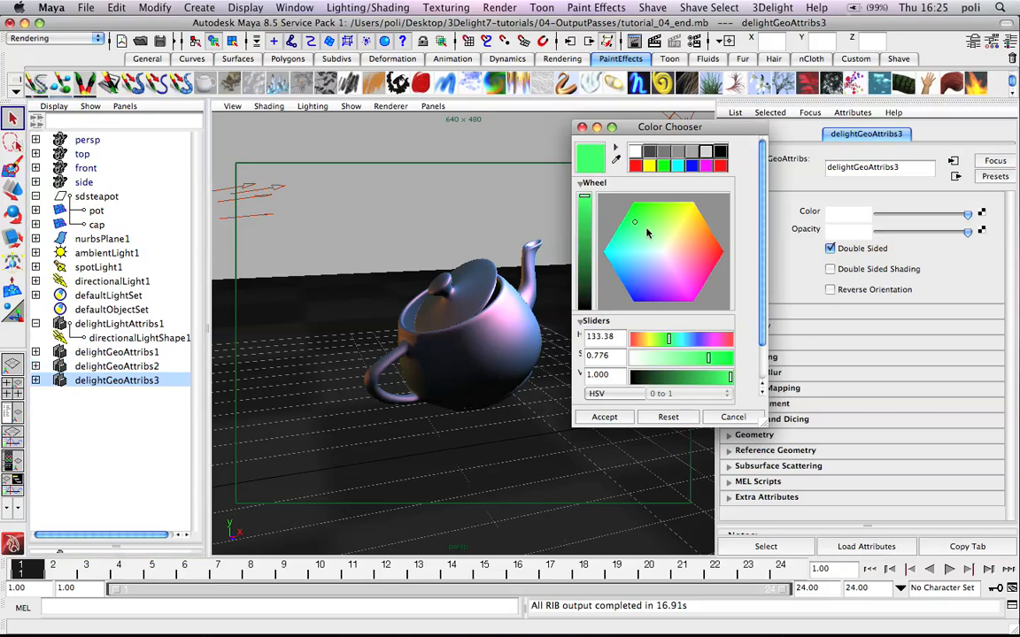
{"action": "left_click", "coordinate": [601, 417]}
Set the Color of delightGeoAttribs3 to a light green.
{"action": "left_click", "coordinate": [836, 213]}
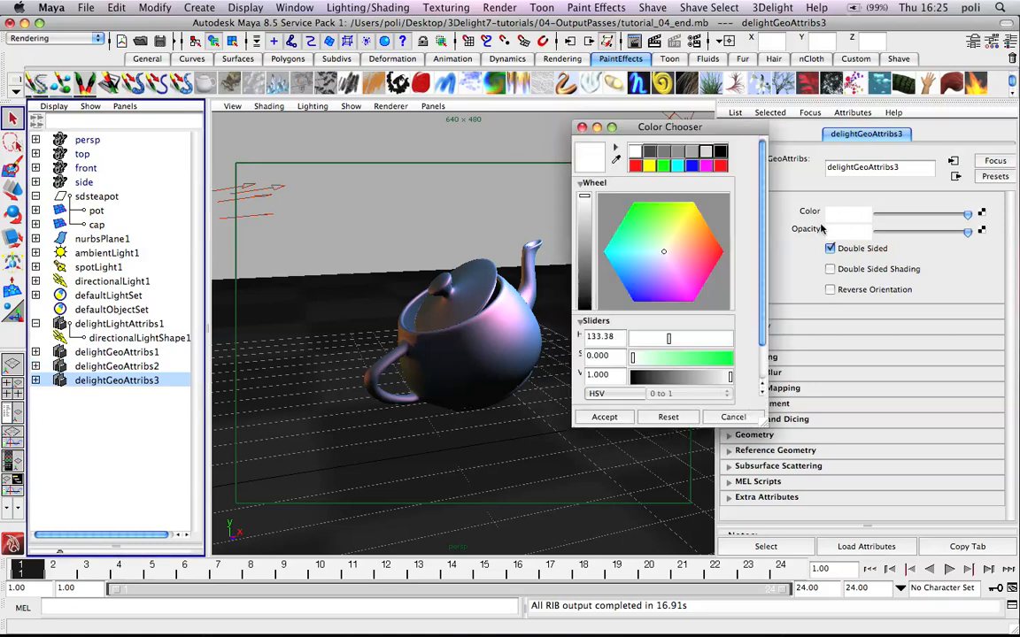
{"action": "left_click", "coordinate": [642, 218]}
{"action": "left_click", "coordinate": [604, 417]}
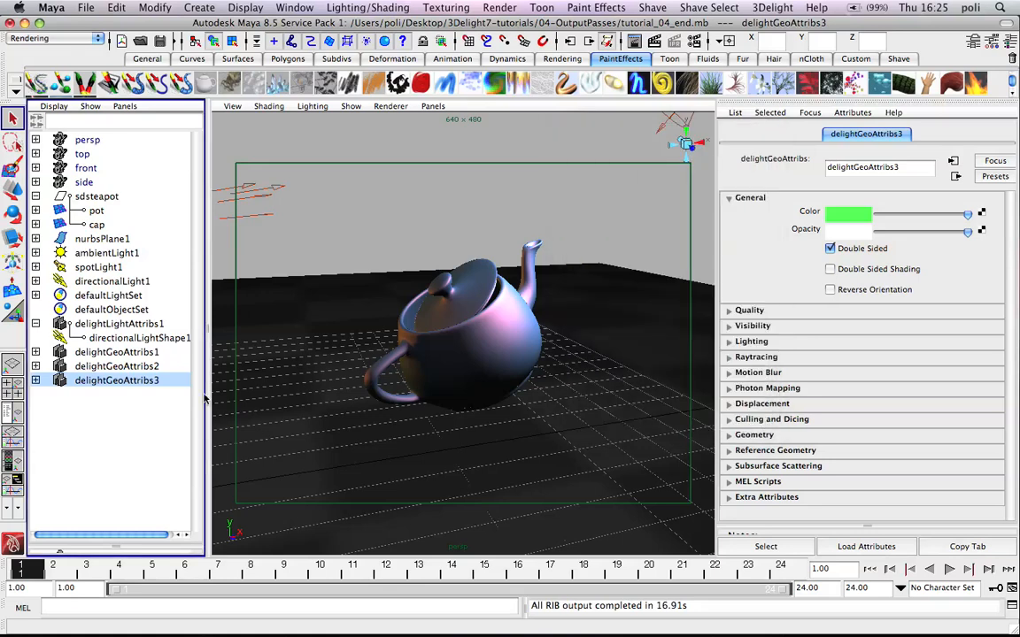
Set the Color of delightGeoAttribs2 to red with hue 359.53, saturation 0.760 and value 1.000.
{"action": "left_click", "coordinate": [151, 367]}
{"action": "left_click", "coordinate": [857, 230]}
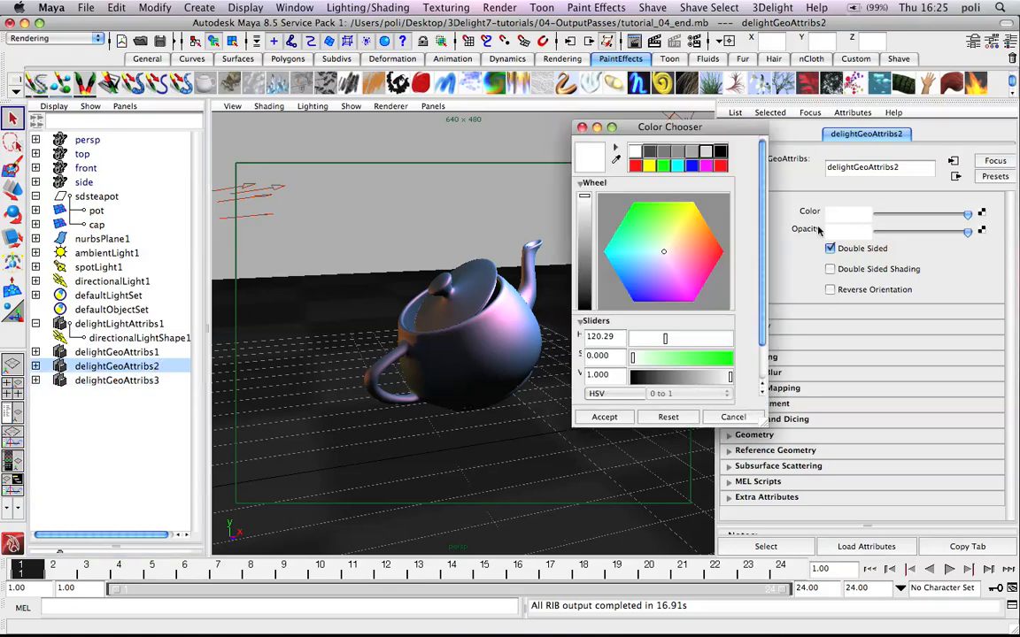
{"action": "left_click", "coordinate": [708, 252]}
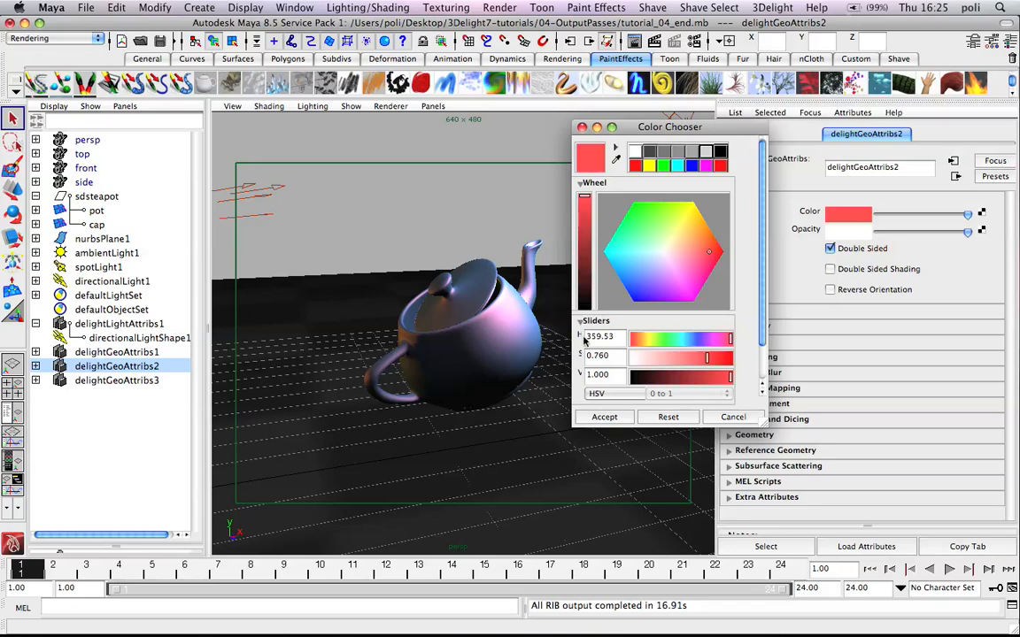
{"action": "left_click", "coordinate": [591, 418]}
Check the colors of delightGeoAttribs1 and delightGeoAttribs2, and set the Color of delightGeoAttribs3 to light blue.
{"action": "left_click", "coordinate": [172, 355]}
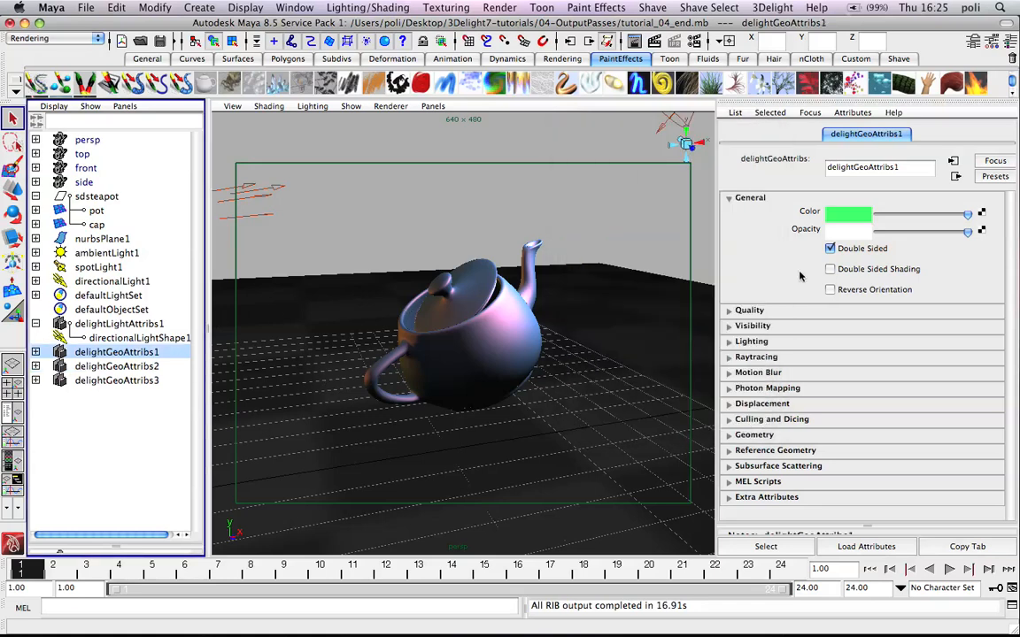
{"action": "left_click", "coordinate": [159, 365]}
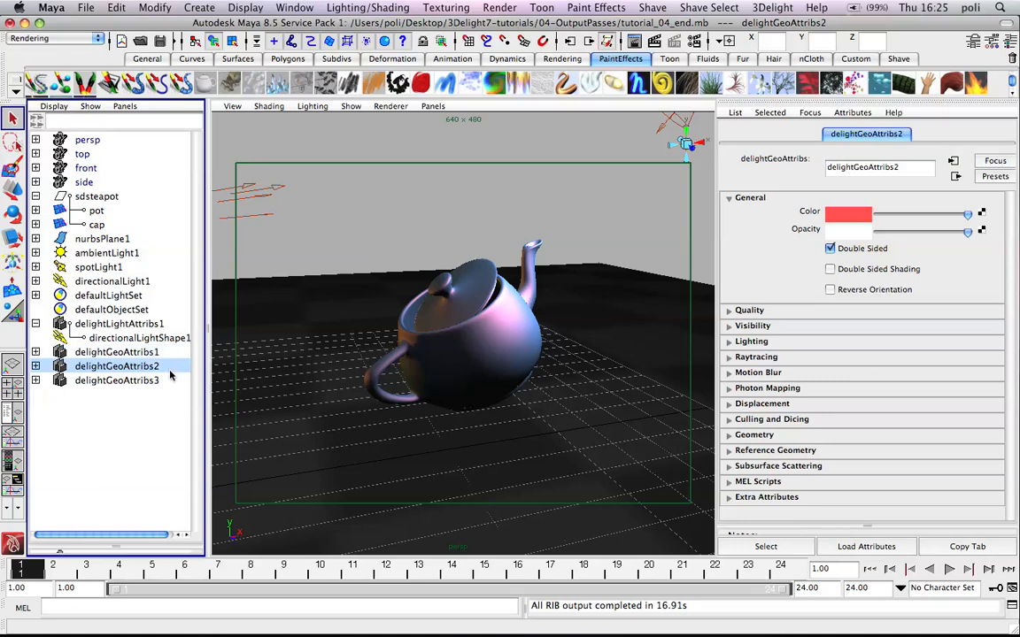
{"action": "left_click", "coordinate": [170, 380]}
{"action": "left_click", "coordinate": [837, 215]}
{"action": "left_click_drag", "start_coordinate": [698, 264], "coordinate": [640, 275]}
{"action": "left_click", "coordinate": [605, 416]}
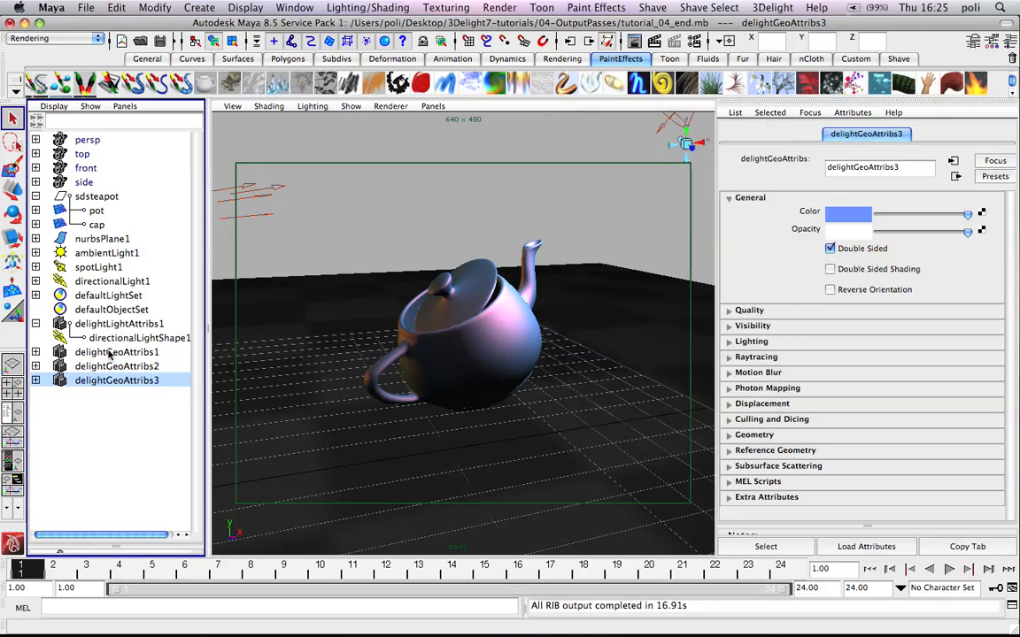
Expand delightGeoAttribs1, delightGeoAttribs2 and delightGeoAttribs3 in the Outliner to list their attached shapes.
{"action": "left_click", "coordinate": [112, 351]}
{"action": "left_click", "coordinate": [35, 352]}
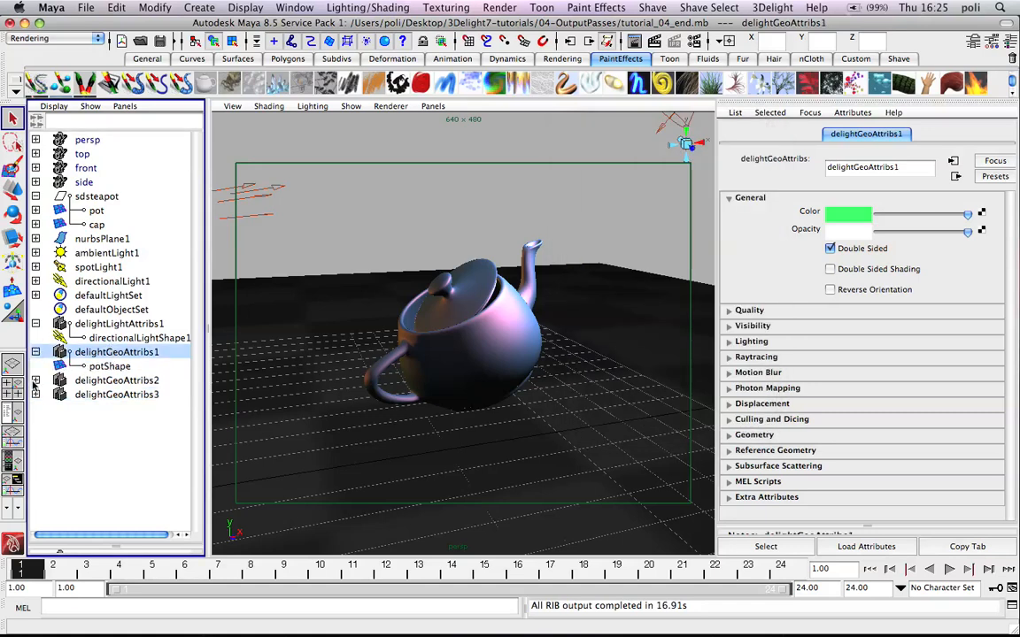
{"action": "left_click", "coordinate": [35, 380]}
{"action": "left_click", "coordinate": [36, 408]}
Inspect nurbsPlane1, its shape and delightGeoAttribs3, and select the teapot parts together with the ground plane in the viewport.
{"action": "key", "text": "F9"}
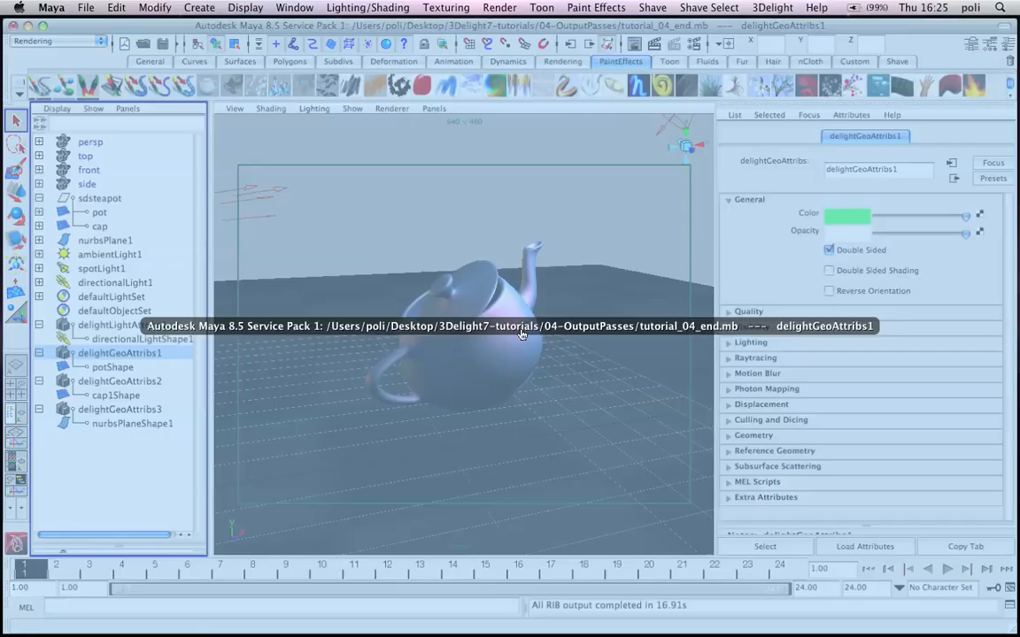
{"action": "left_click", "coordinate": [495, 285]}
{"action": "left_click", "coordinate": [95, 196]}
{"action": "left_click", "coordinate": [102, 239]}
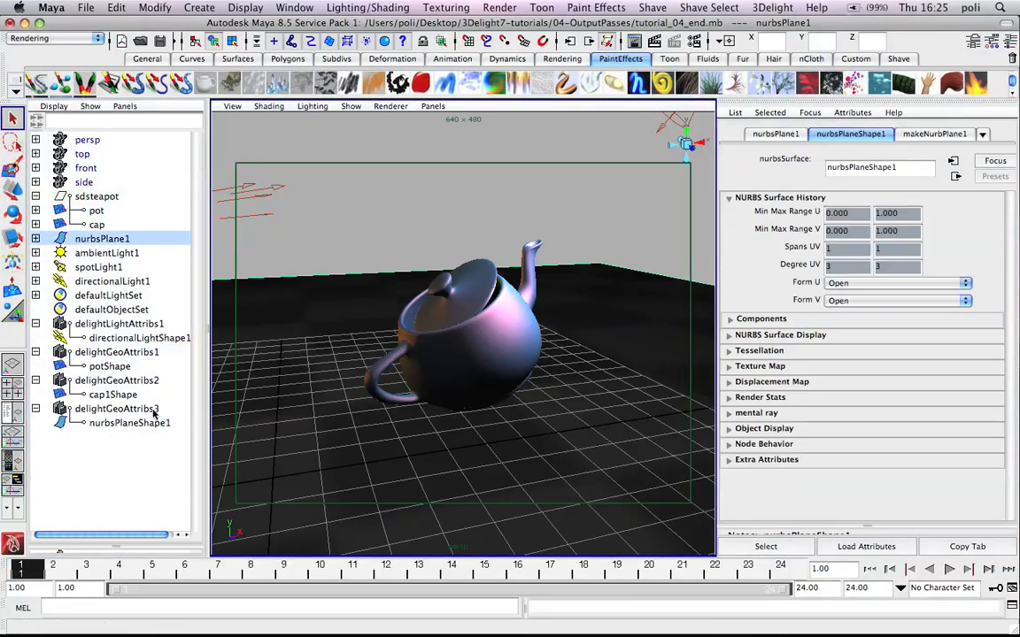
{"action": "left_click", "coordinate": [141, 409]}
{"action": "left_click", "coordinate": [149, 421]}
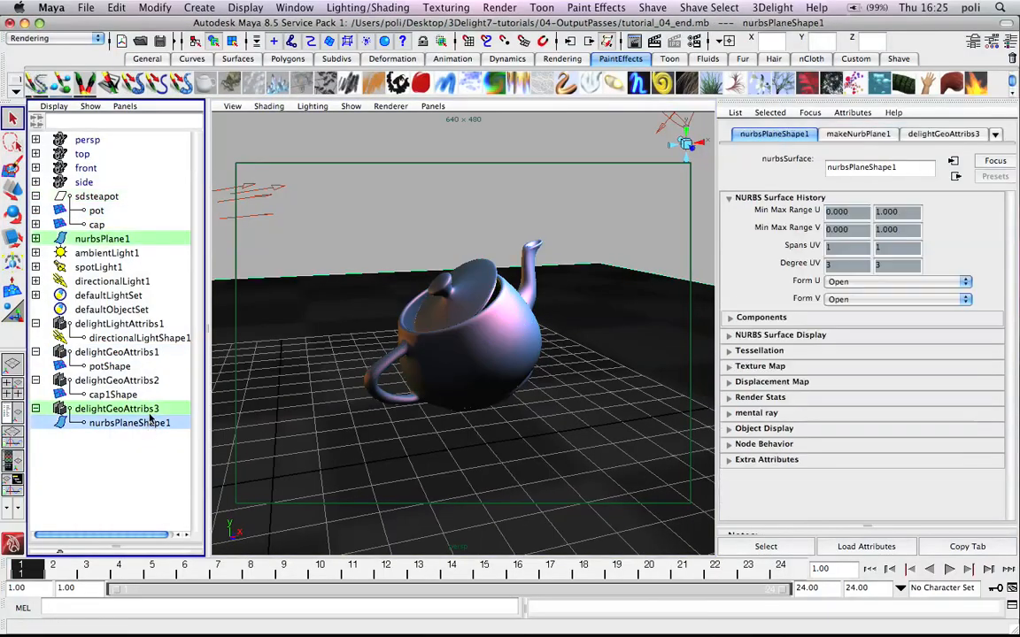
{"action": "left_click", "coordinate": [151, 410]}
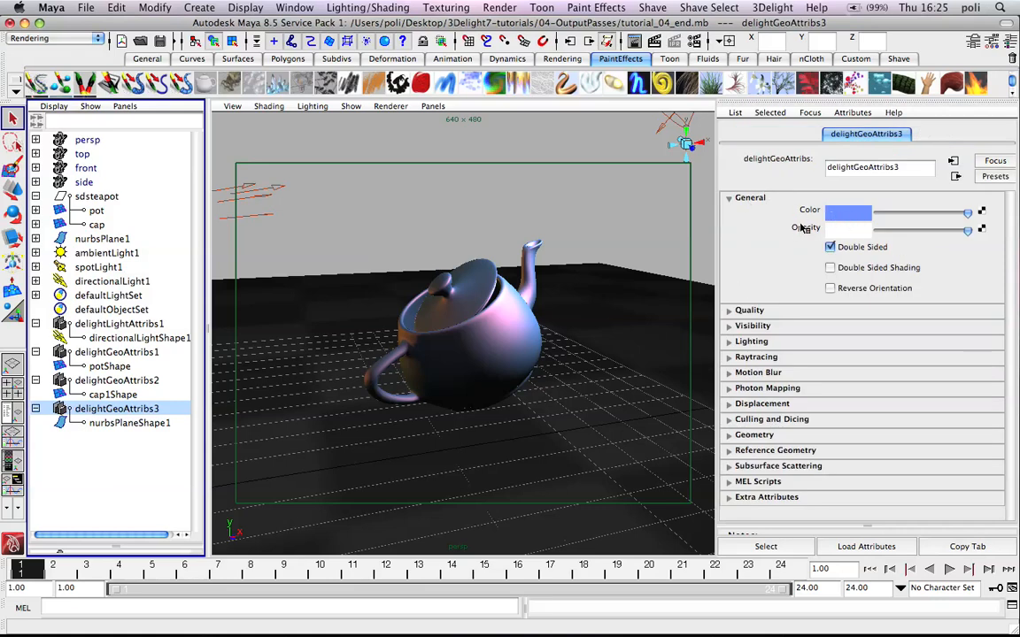
{"action": "left_click_drag", "start_coordinate": [402, 254], "coordinate": [447, 314]}
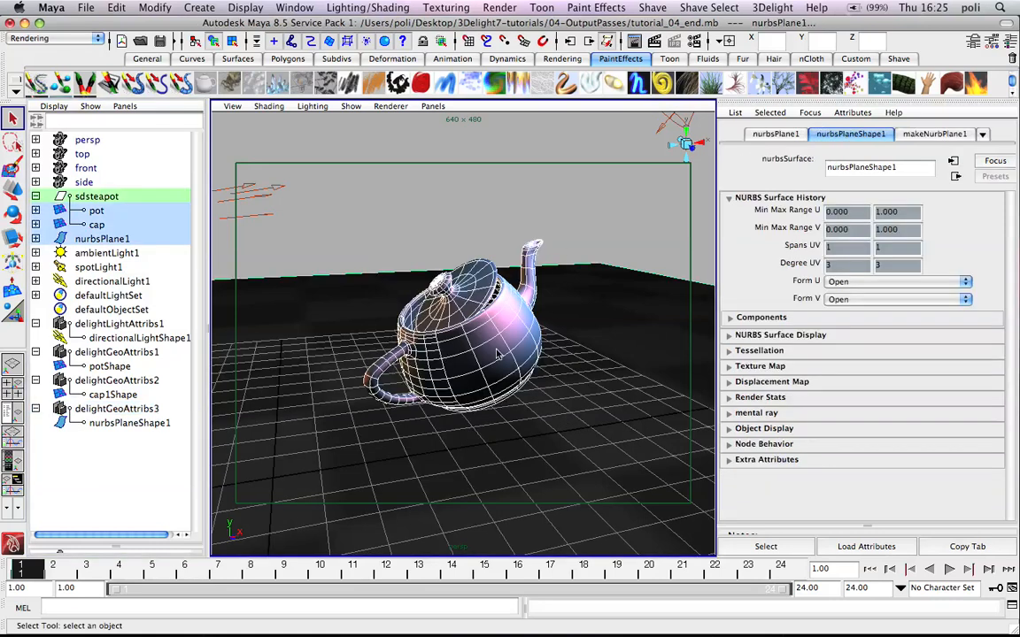
Select the renderer_variables render pass and show the settings of its N secondary display.
{"action": "left_click", "coordinate": [765, 6]}
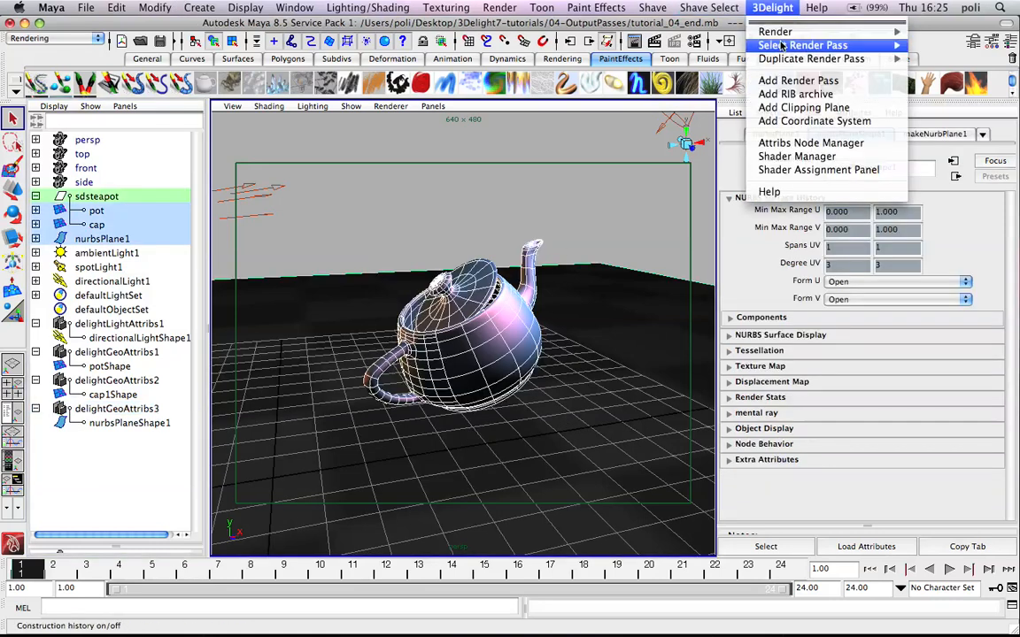
{"action": "mouse_move", "coordinate": [796, 45]}
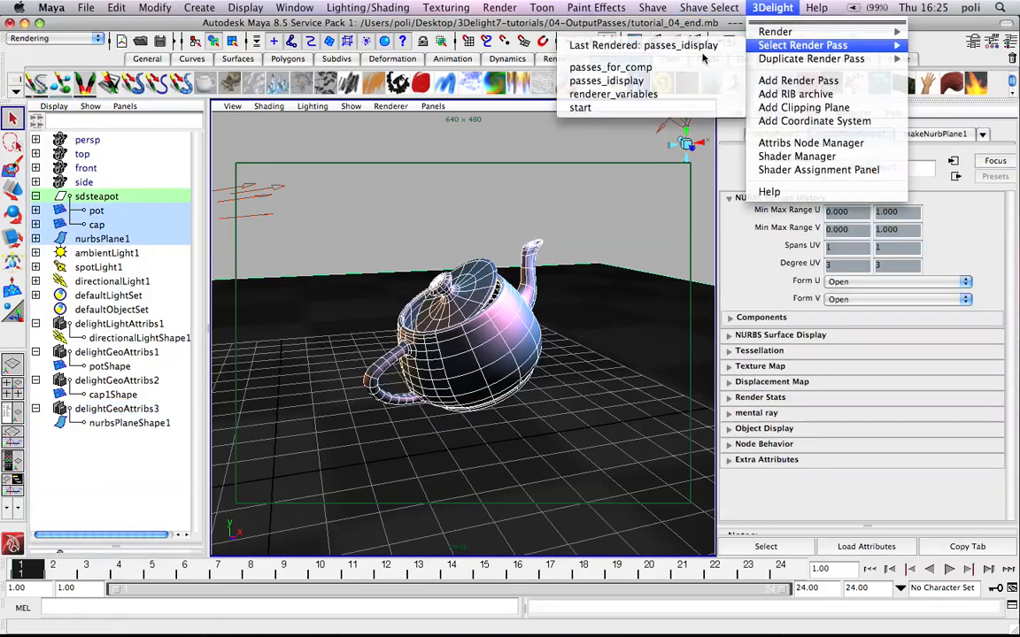
{"action": "left_click", "coordinate": [673, 94]}
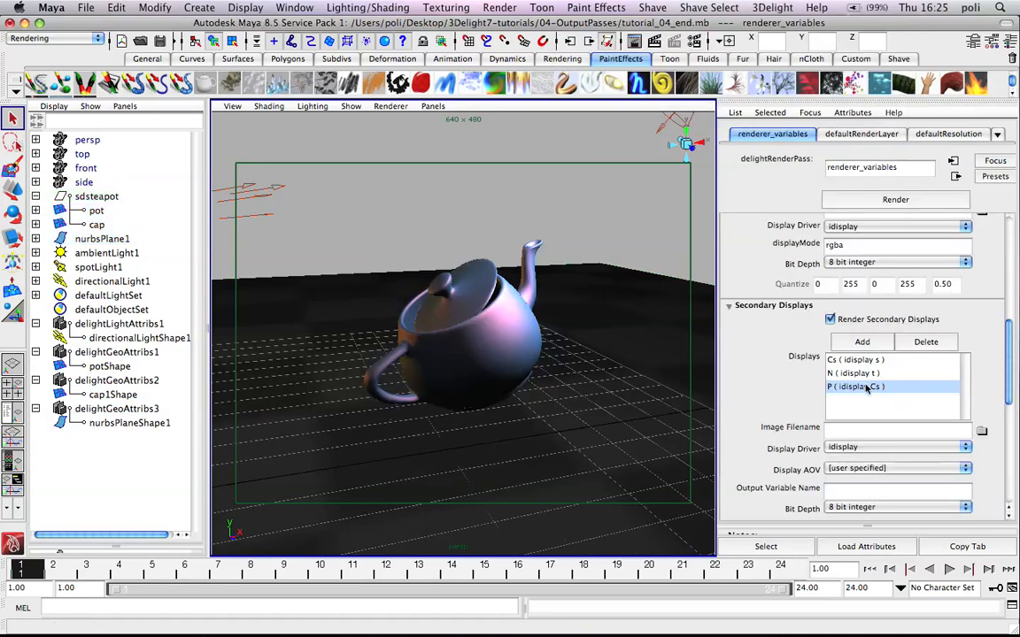
{"action": "left_click", "coordinate": [850, 359]}
{"action": "left_click", "coordinate": [865, 374]}
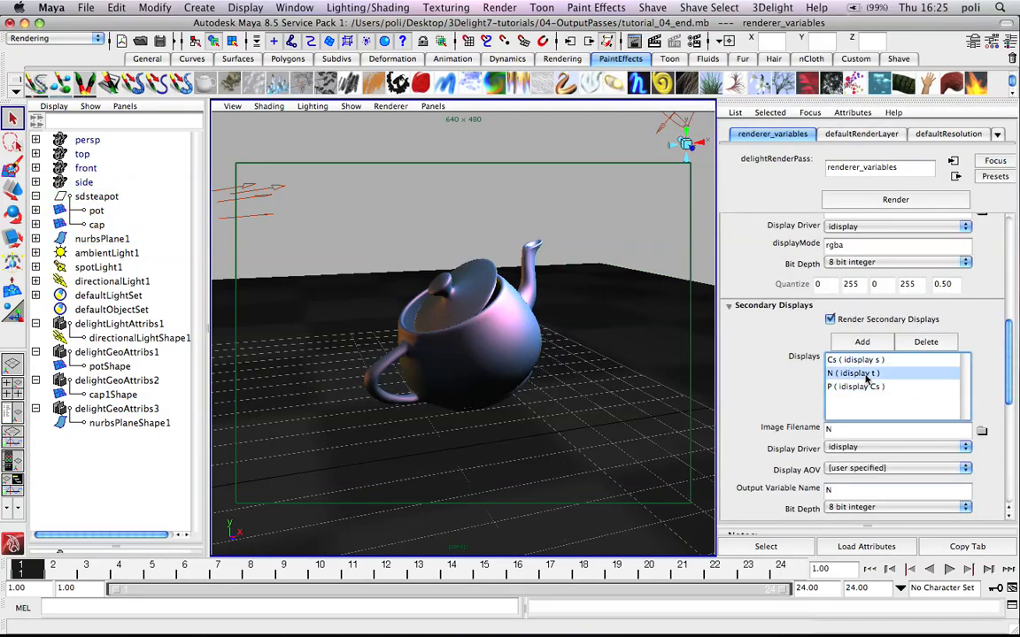
Render the renderer_variables pass, view its surface normal and color output images, and close the render viewer.
{"action": "left_click", "coordinate": [888, 202]}
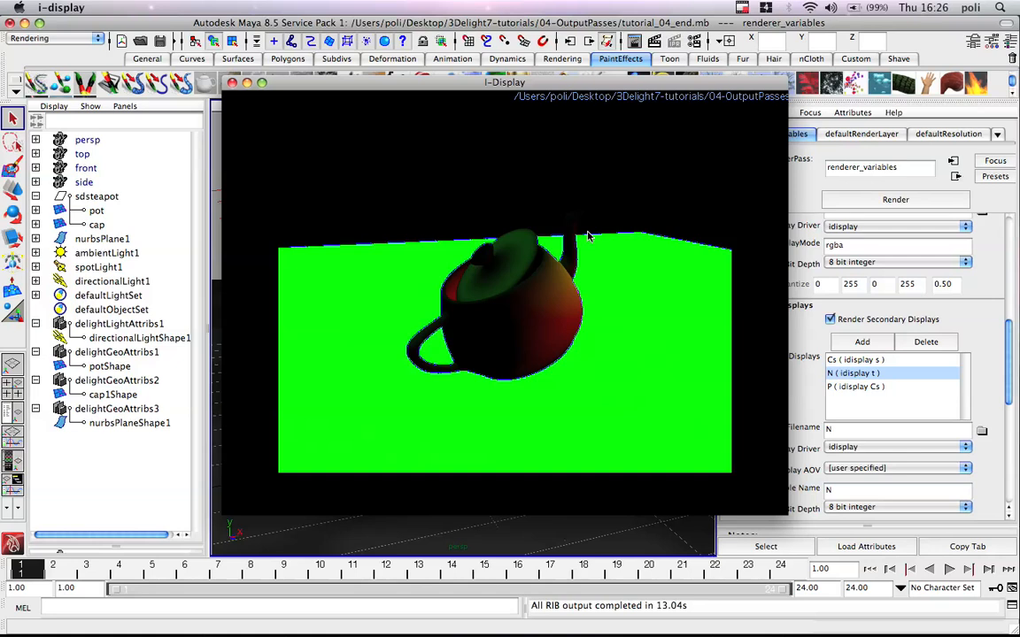
{"action": "key", "text": "Right"}
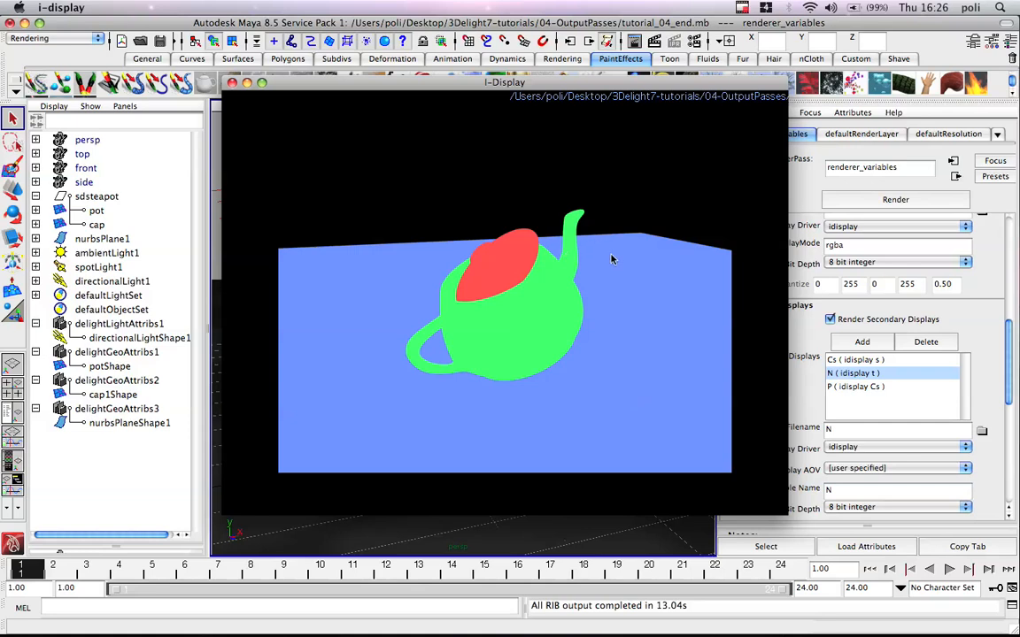
{"action": "left_click", "coordinate": [232, 84]}
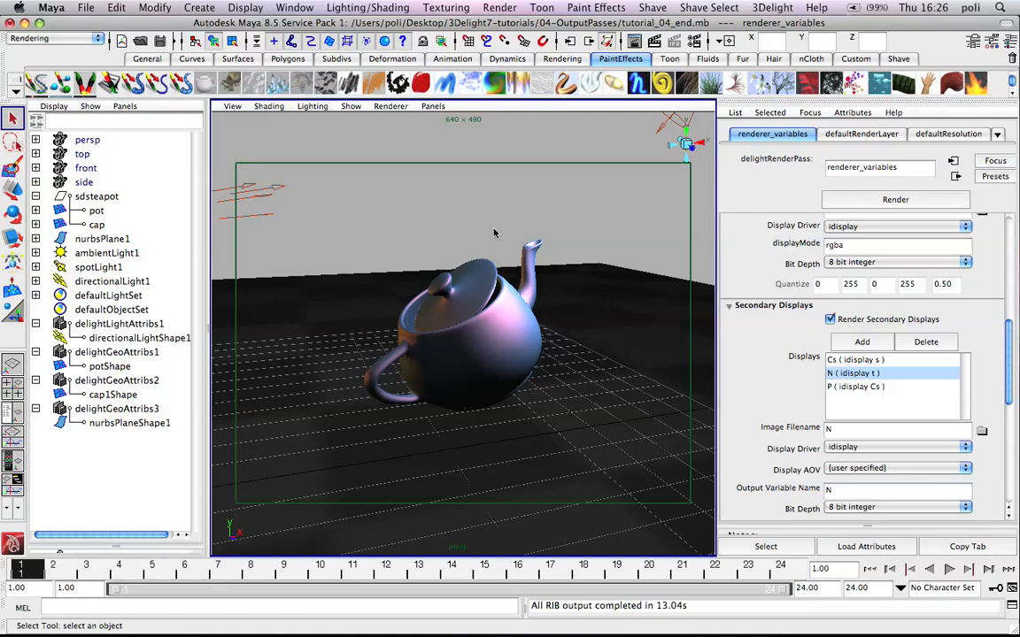
Select the passes_for_comp render pass and render its secondary displays as an animation.
{"action": "left_click", "coordinate": [596, 7]}
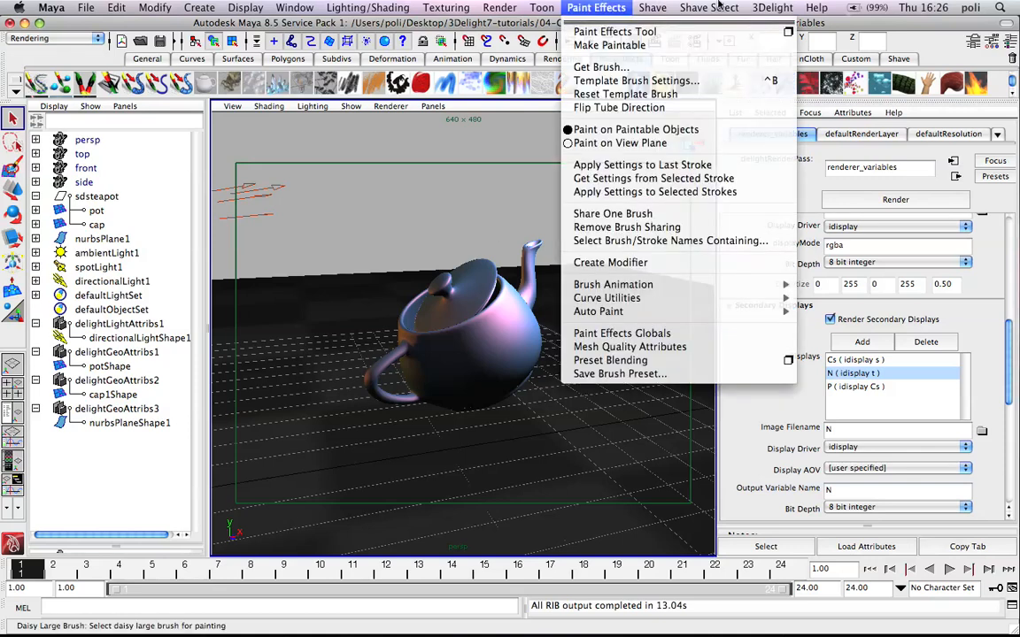
{"action": "mouse_move", "coordinate": [773, 7]}
{"action": "mouse_move", "coordinate": [802, 45]}
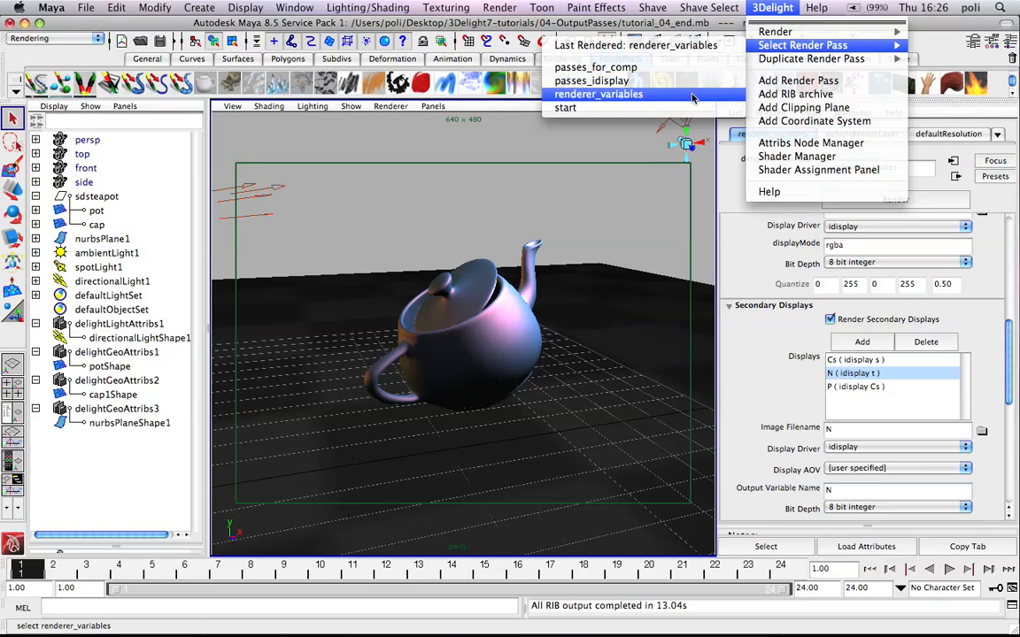
{"action": "left_click", "coordinate": [619, 69]}
{"action": "left_click_drag", "start_coordinate": [1011, 356], "coordinate": [987, 232]}
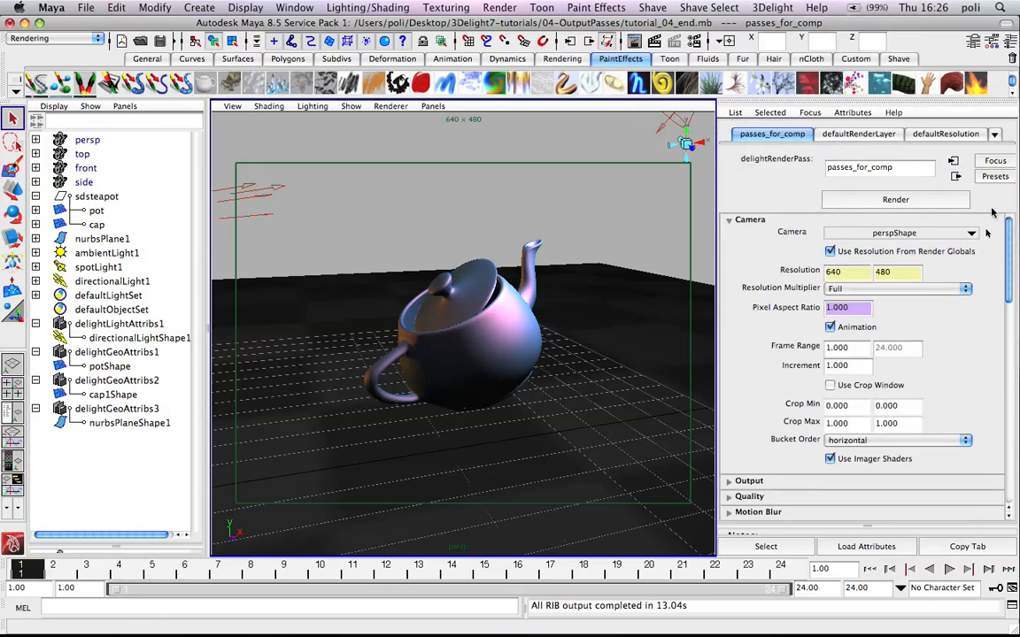
{"action": "left_click", "coordinate": [897, 348]}
{"action": "left_click_drag", "start_coordinate": [1011, 291], "coordinate": [1010, 418]}
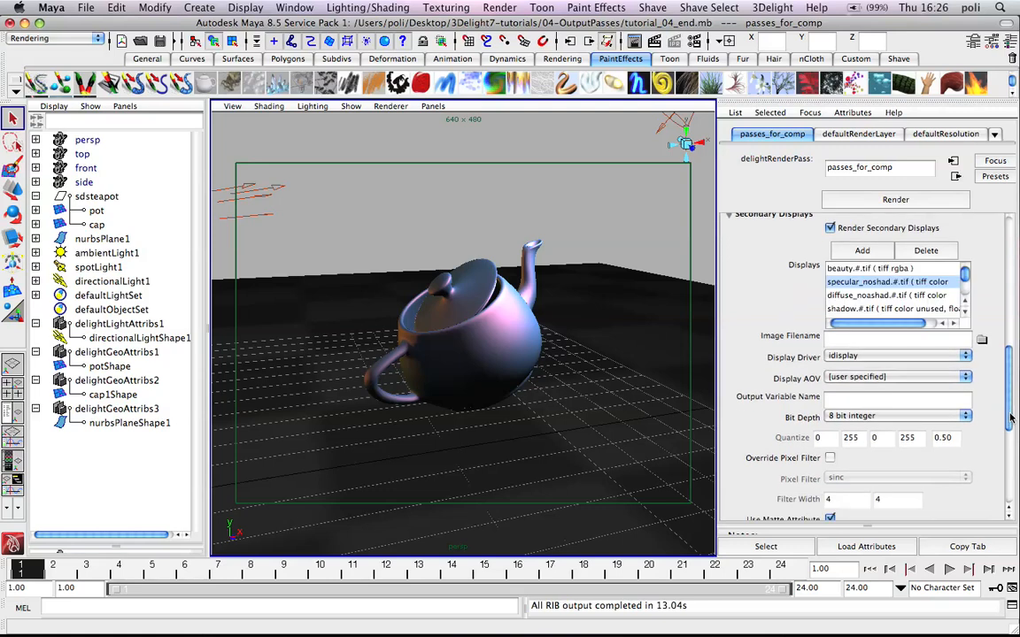
{"action": "left_click", "coordinate": [929, 199]}
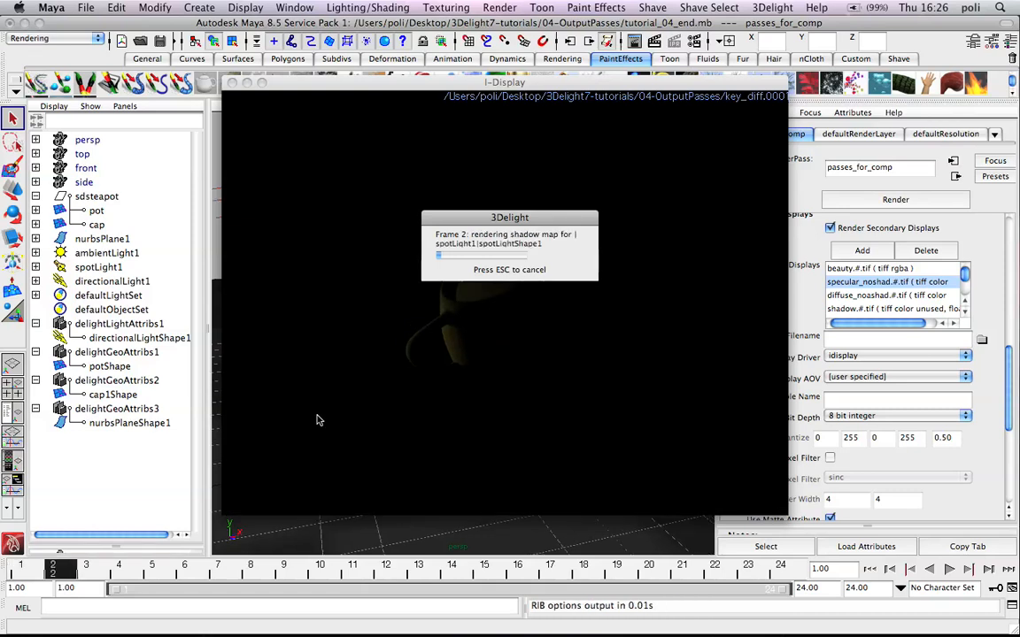
Switch to Finder and examine the rendered 0001 and 0002 TIFF frames in the 04-OutputPasses folder.
{"action": "left_click", "coordinate": [41, 598]}
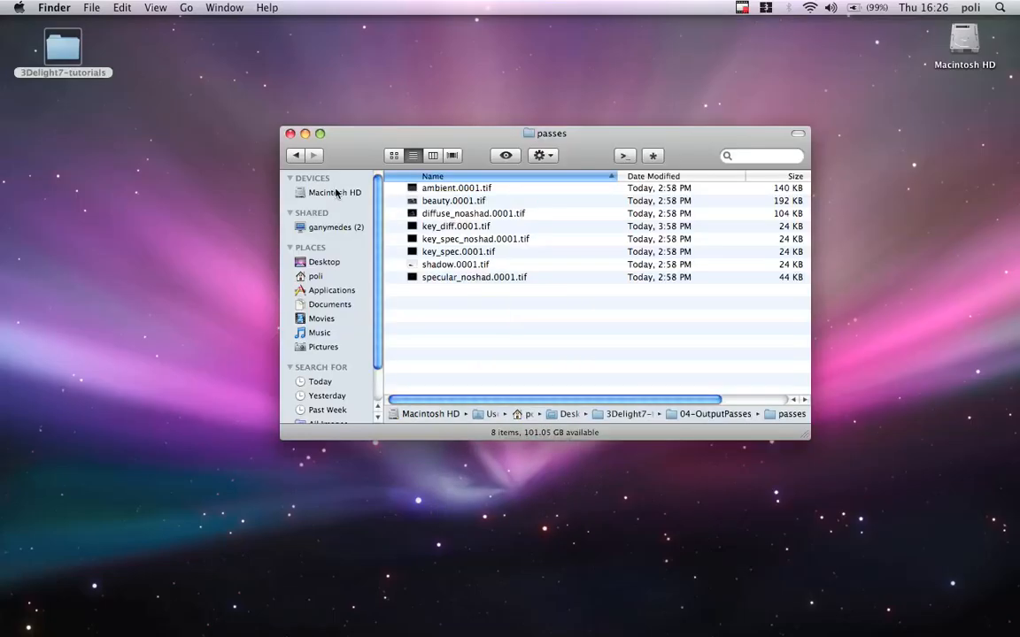
{"action": "left_click", "coordinate": [296, 156]}
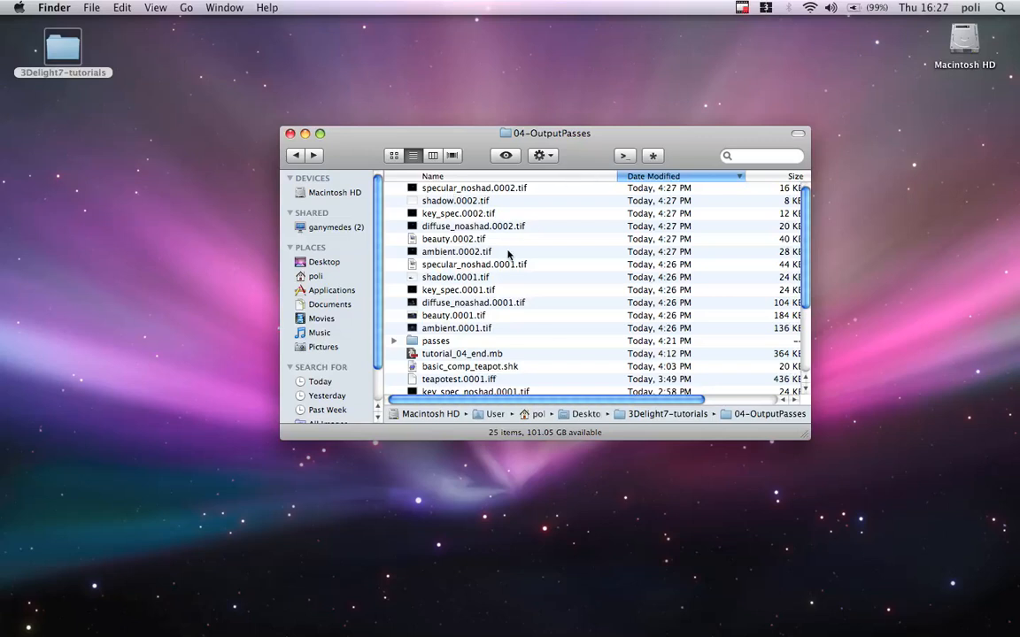
{"action": "left_click", "coordinate": [529, 306]}
{"action": "left_click", "coordinate": [525, 264]}
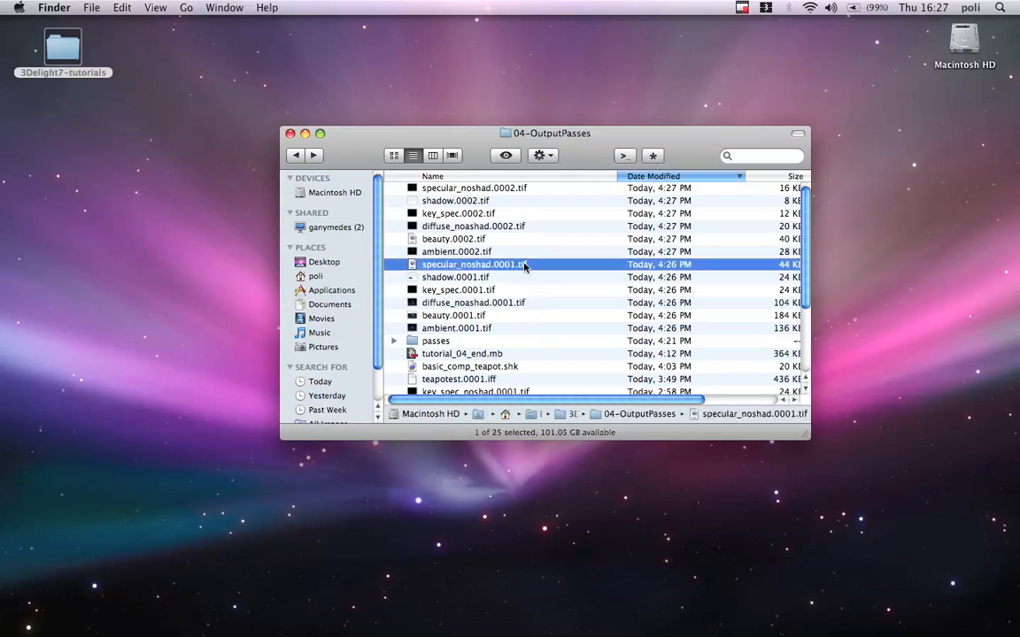
{"action": "left_click", "coordinate": [531, 228]}
{"action": "left_click", "coordinate": [523, 189]}
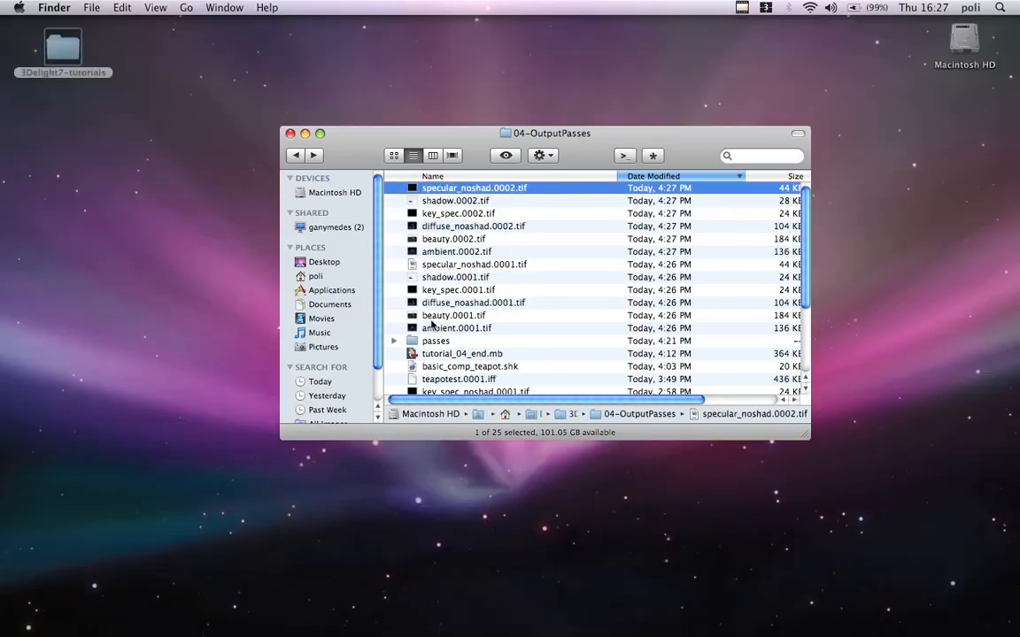
Switch from Finder back to Maya, view the rendered teapot pass images in i-display, and move the image viewer aside.
{"action": "left_click", "coordinate": [416, 316]}
{"action": "key", "text": "F8"}
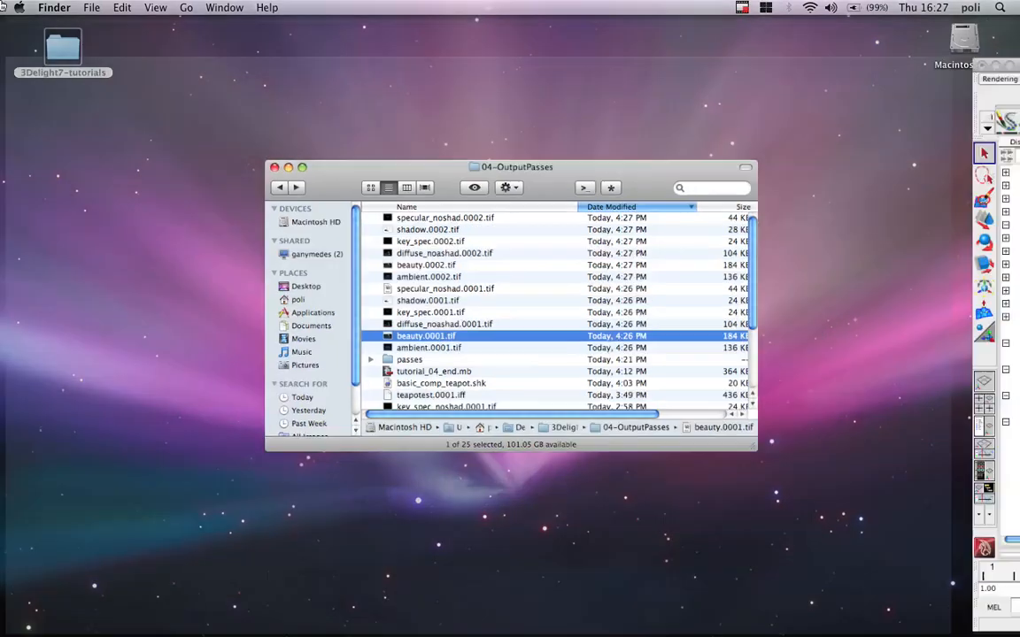
{"action": "left_click", "coordinate": [780, 508]}
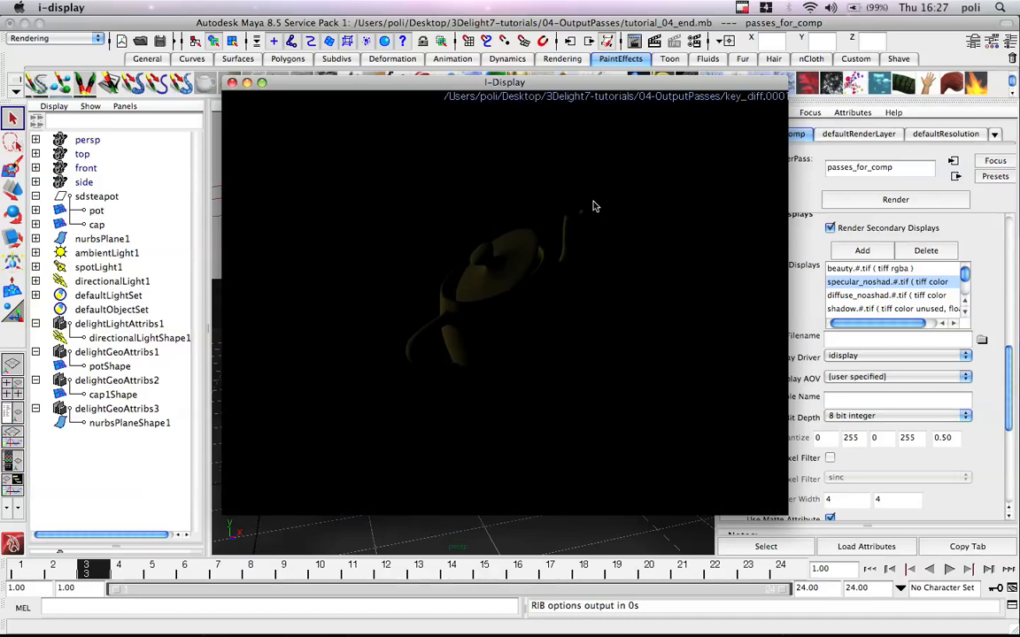
{"action": "key", "text": "Left"}
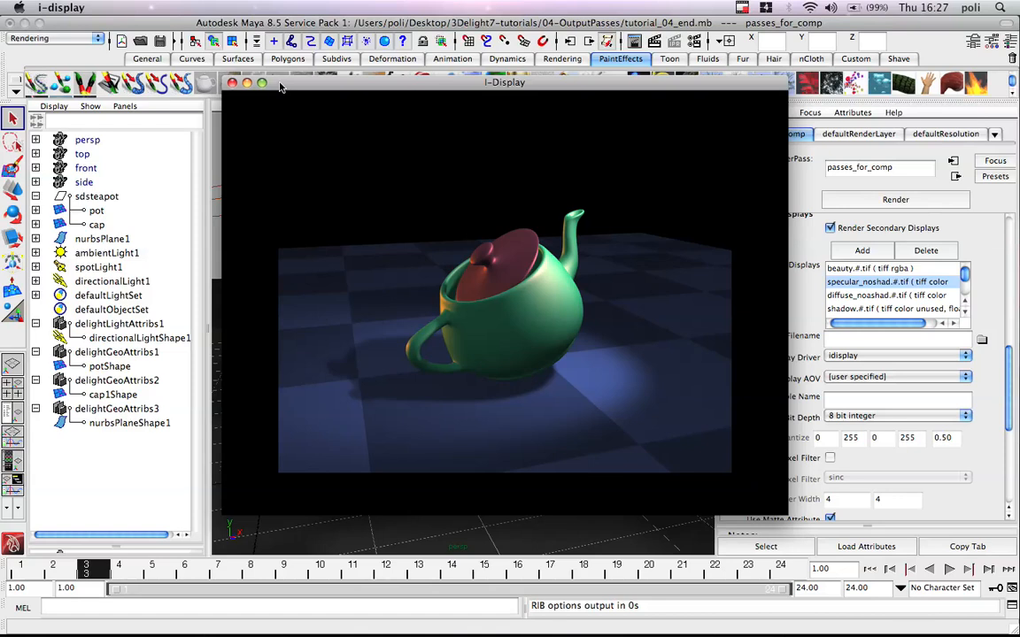
{"action": "left_click_drag", "start_coordinate": [279, 86], "coordinate": [578, 128]}
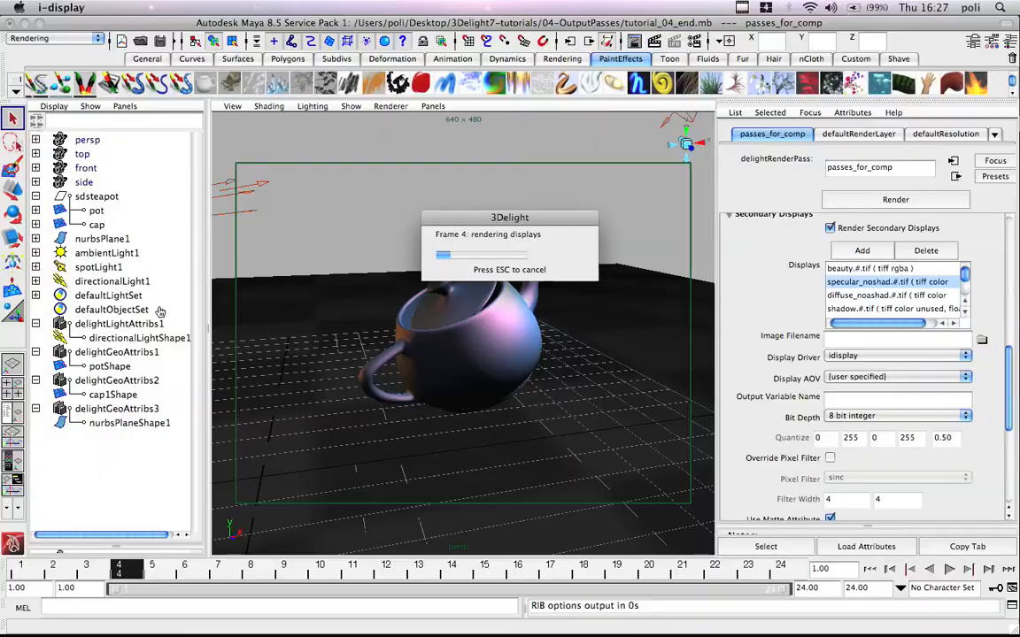
Switch to Shake with the basic_comp_teapot.shk composite.
{"action": "key", "text": "F9"}
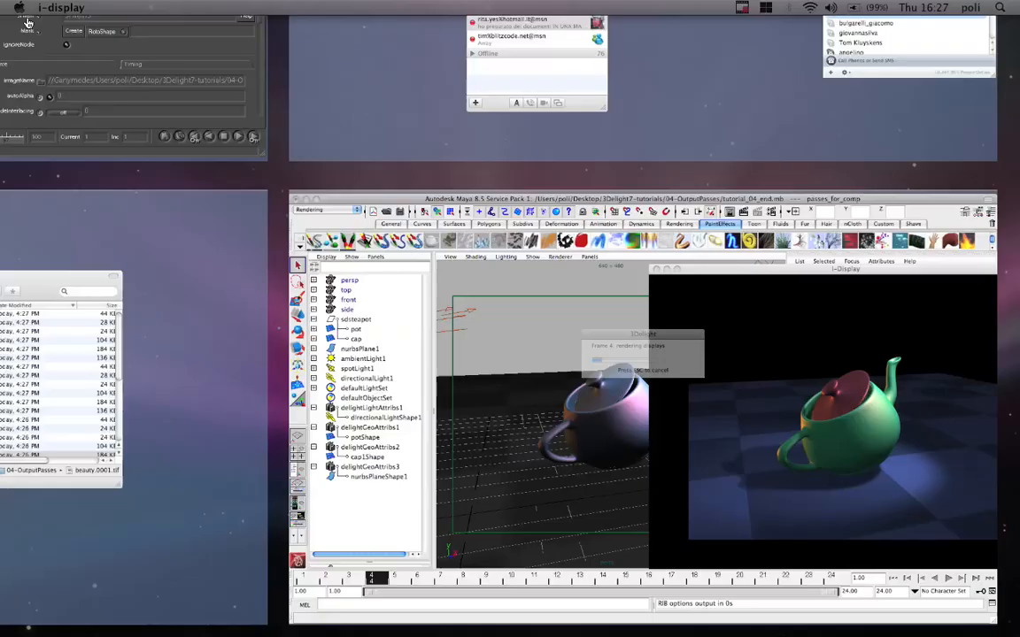
{"action": "left_click", "coordinate": [188, 164]}
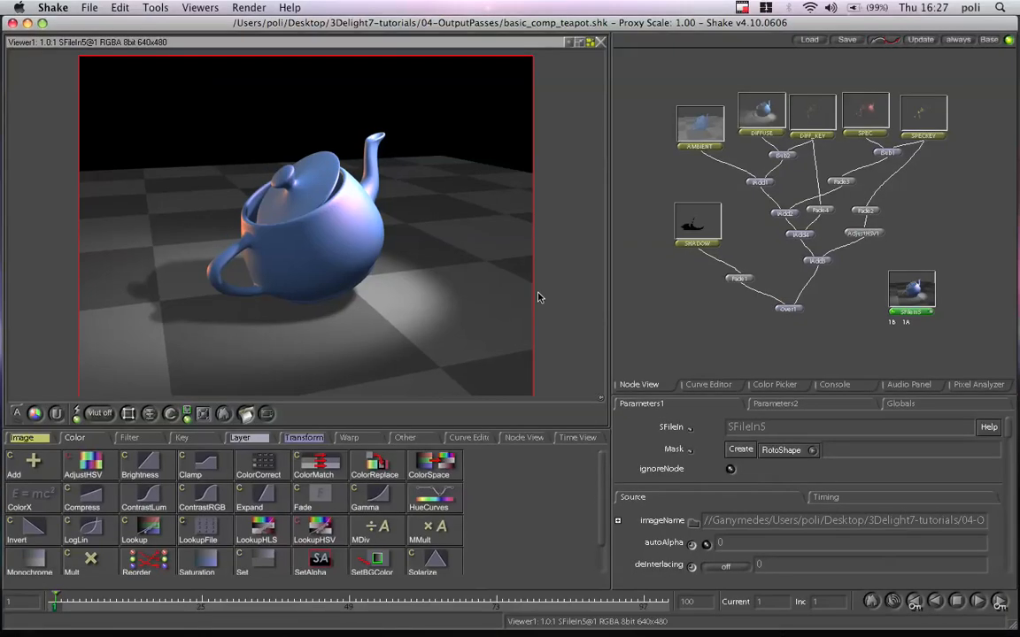